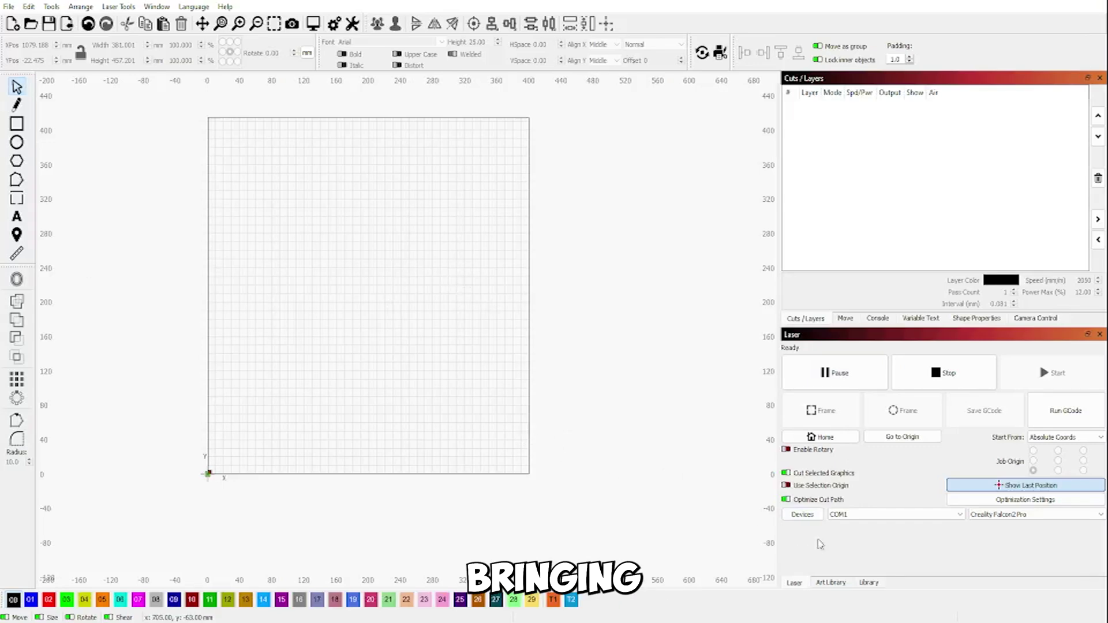
- Place the "gm" grill-man graphic from the Random Clipart art library in the middle of the work area
{"action": "left_click", "coordinate": [830, 583]}
{"action": "scroll", "coordinate": [825, 461], "scroll_direction": "down", "scroll_amount": 3}
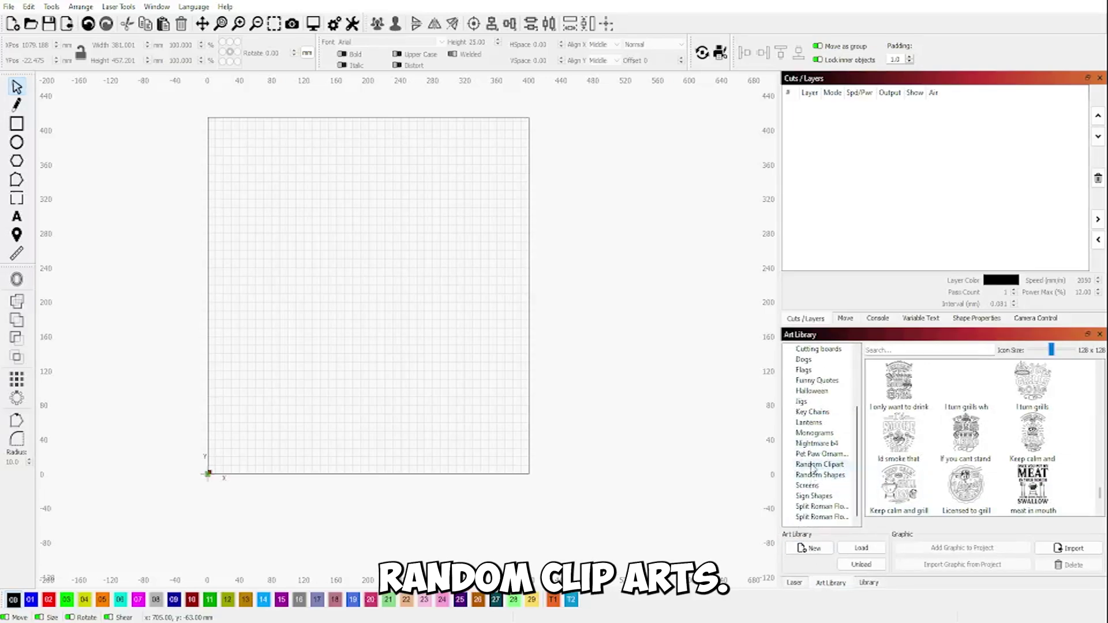
{"action": "left_click", "coordinate": [814, 465]}
{"action": "left_click_drag", "start_coordinate": [1006, 384], "coordinate": [369, 294]}
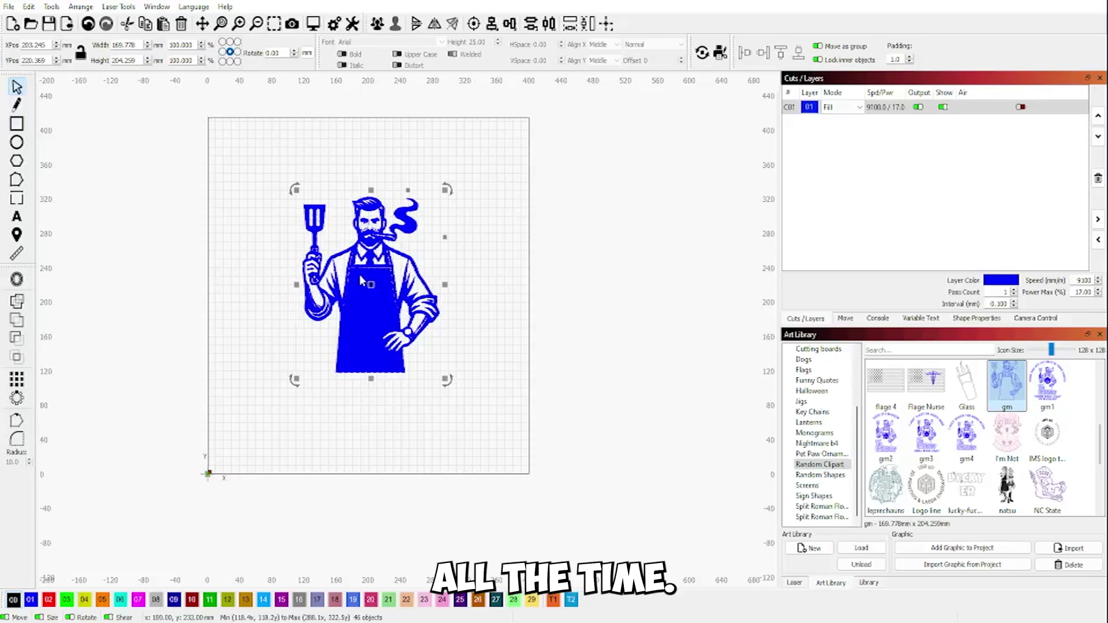
{"action": "scroll", "coordinate": [389, 310], "scroll_direction": "up", "scroll_amount": 3}
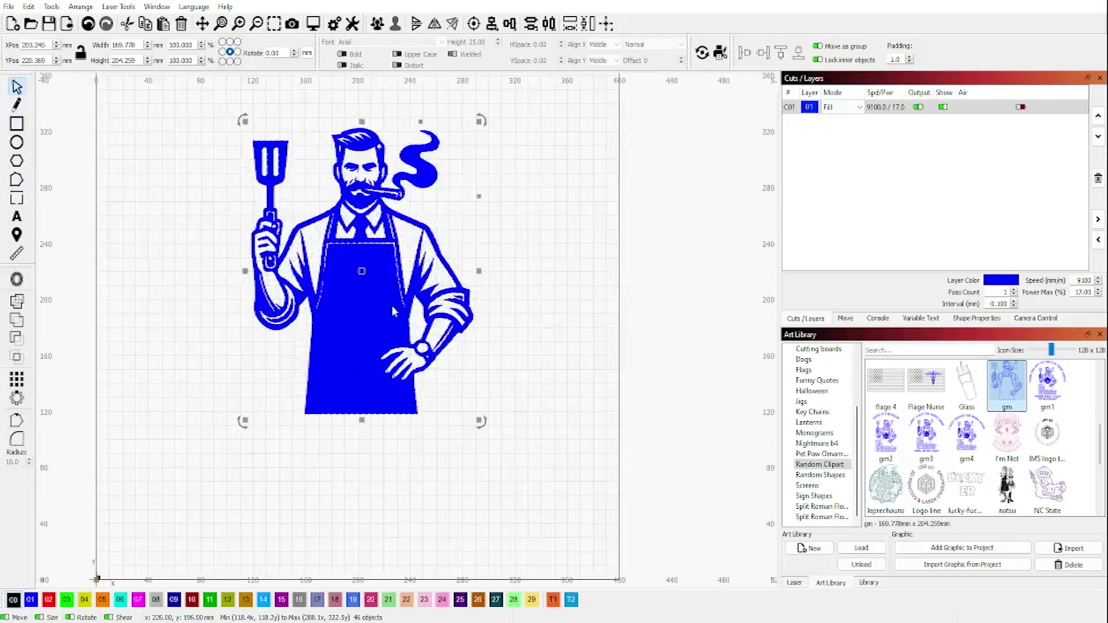
{"action": "left_click_drag", "start_coordinate": [517, 261], "coordinate": [566, 284]}
{"action": "left_click", "coordinate": [206, 137]}
{"action": "left_click_drag", "start_coordinate": [212, 107], "coordinate": [610, 535]}
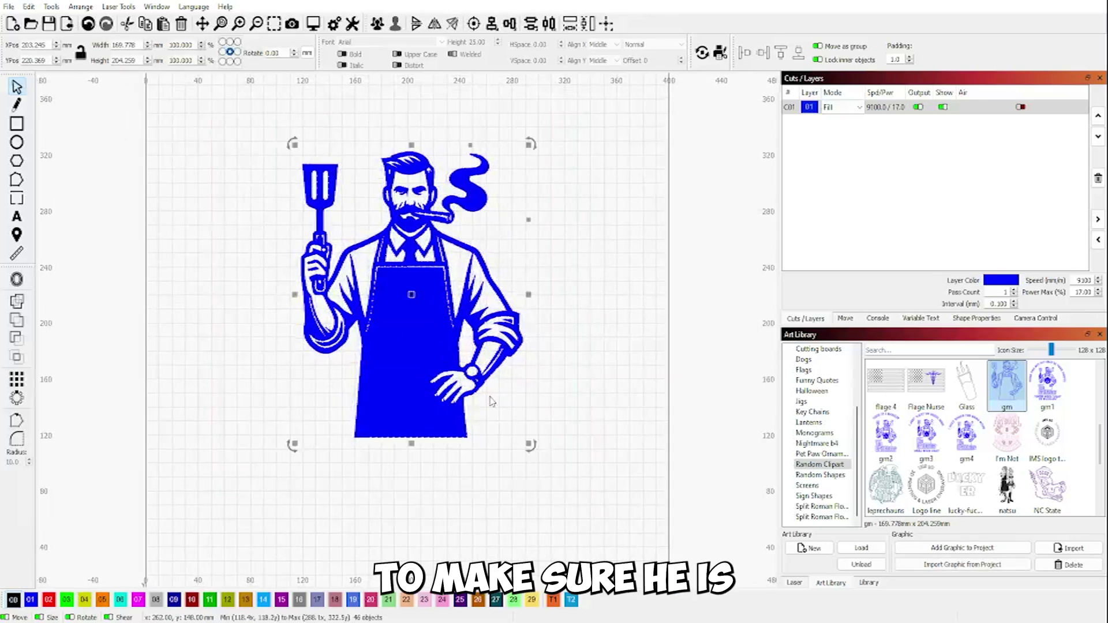
{"action": "left_click", "coordinate": [559, 287]}
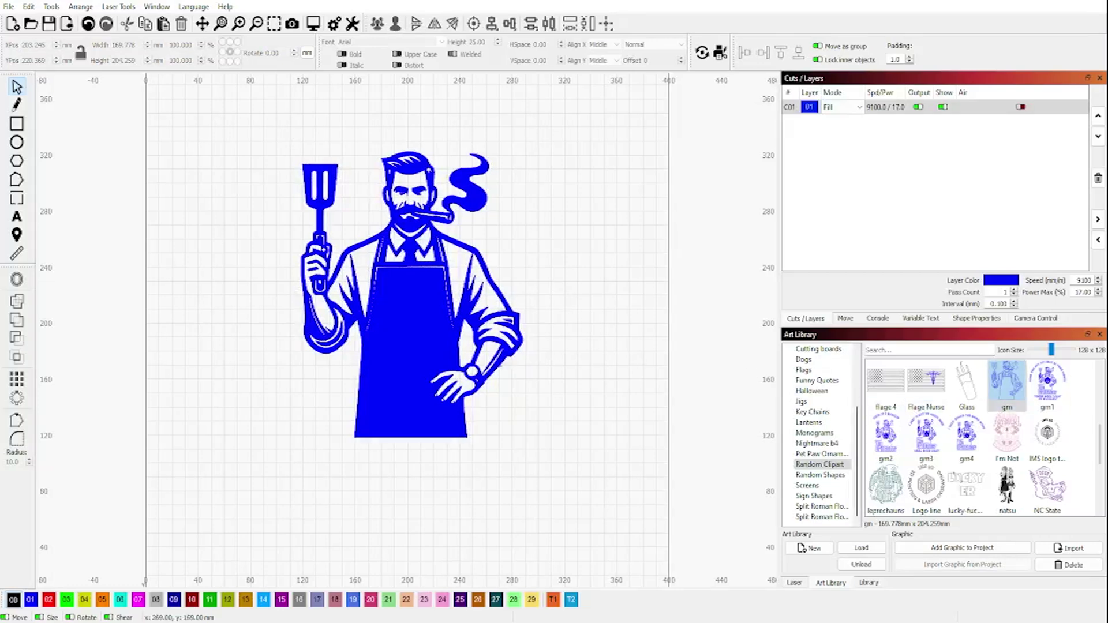
- Add the two-line text "The" / "GrillFather" below the spatula arm of the figure and set its horizontal alignment to Left
{"action": "left_click", "coordinate": [17, 216]}
{"action": "left_click", "coordinate": [230, 490]}
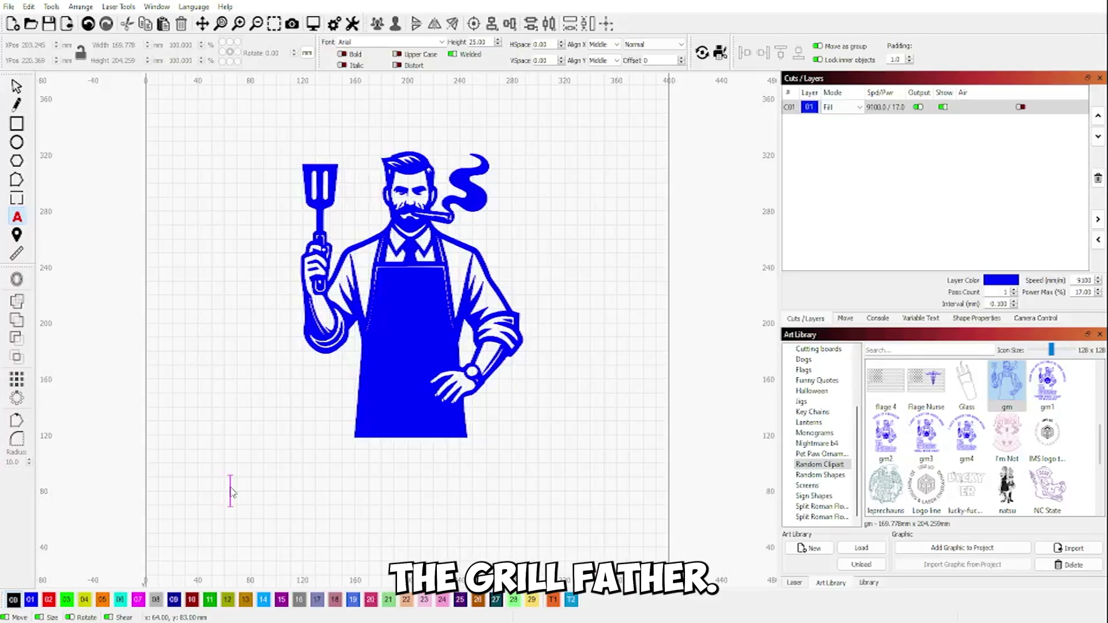
{"action": "type", "text": "The"}
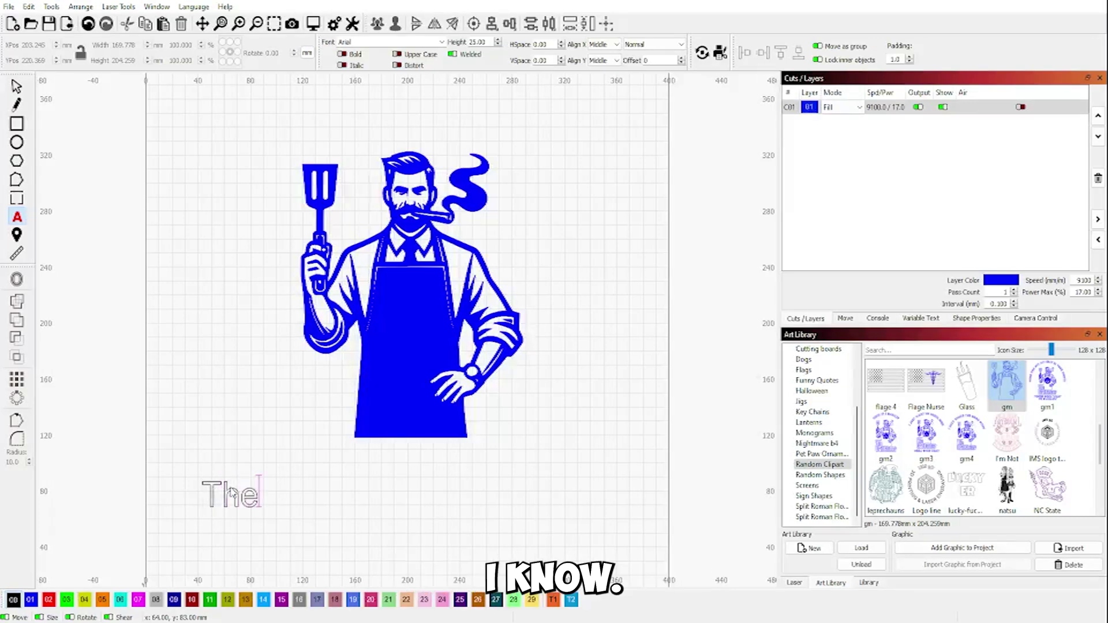
{"action": "key", "text": "Return"}
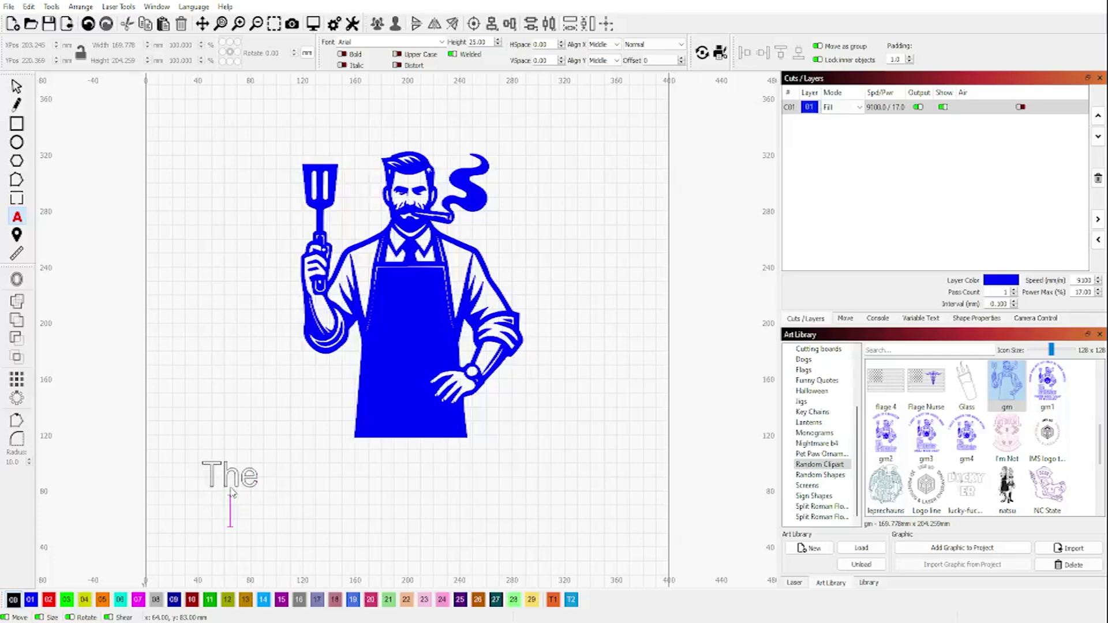
{"action": "type", "text": "GrillFather"}
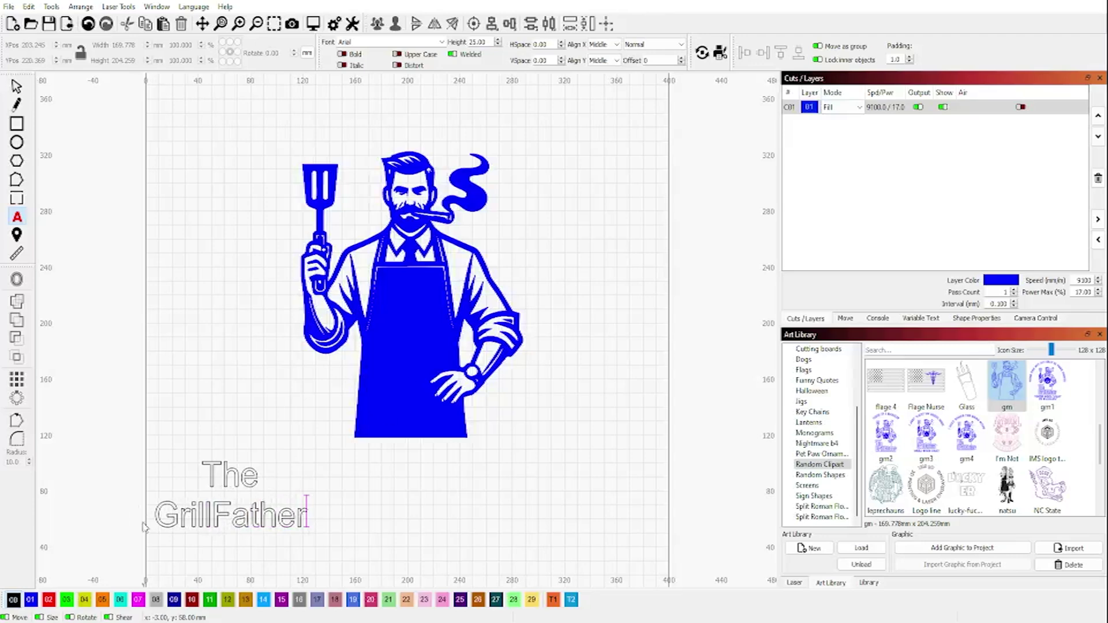
{"action": "left_click", "coordinate": [604, 58]}
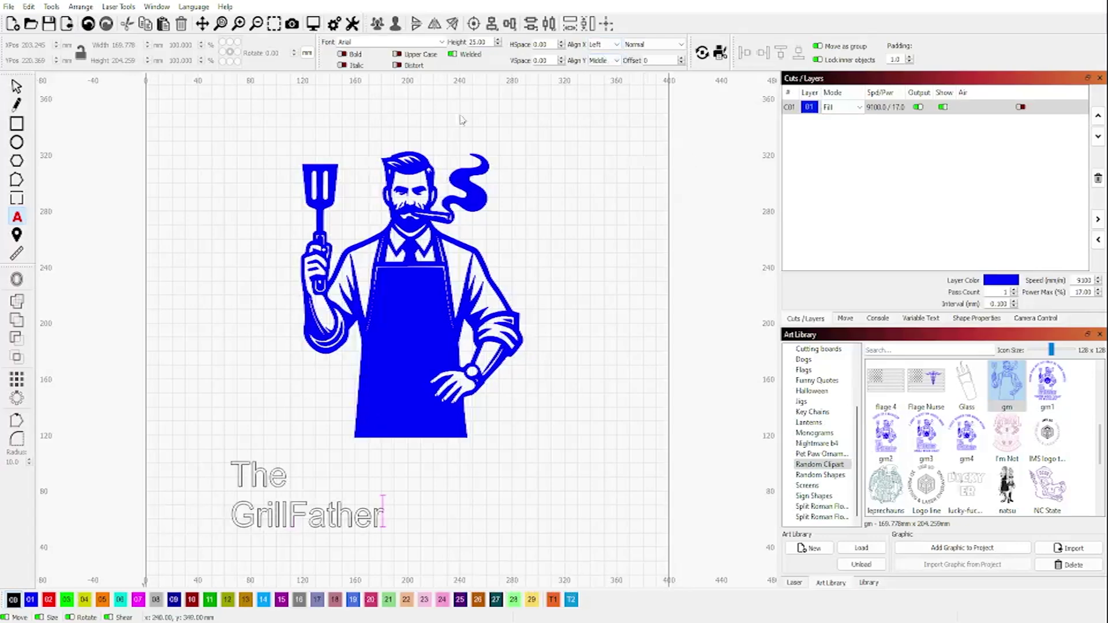
- Change the text's font to Corleone
{"action": "left_click", "coordinate": [442, 42]}
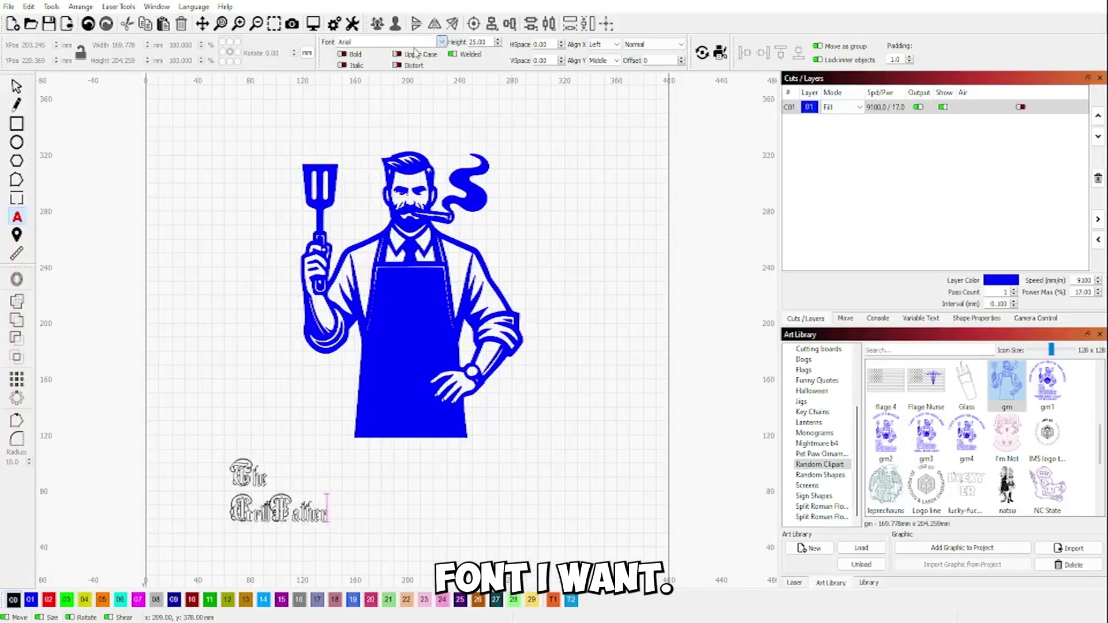
{"action": "left_click", "coordinate": [410, 42]}
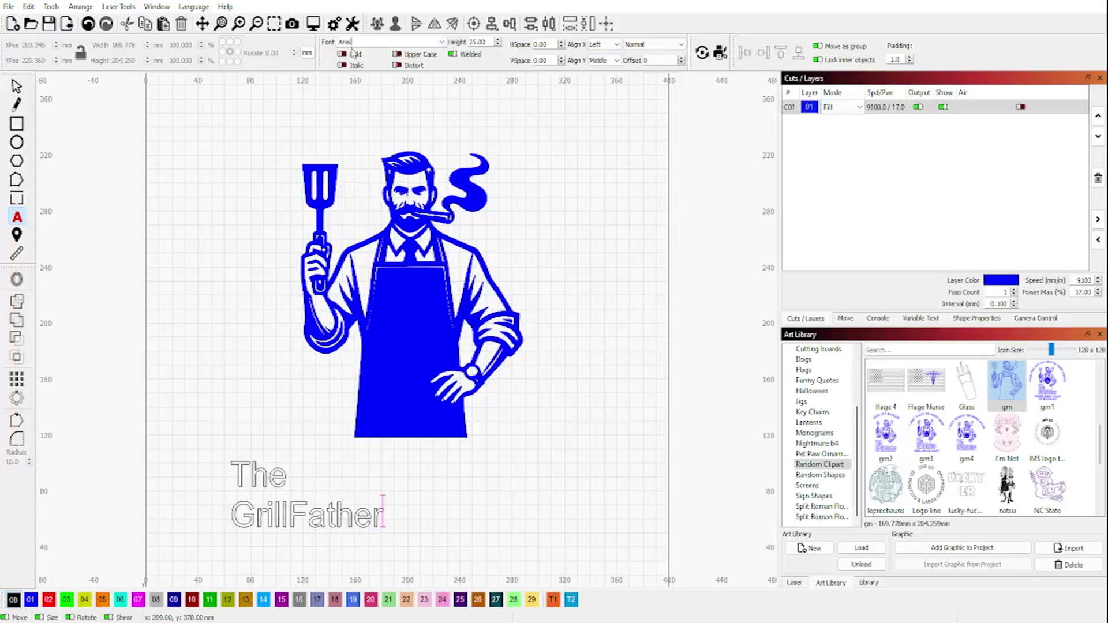
{"action": "key", "text": "BackSpace"}
{"action": "key", "text": "BackSpace"}
{"action": "key", "text": "BackSpace"}
{"action": "key", "text": "BackSpace"}
{"action": "key", "text": "BackSpace"}
{"action": "type", "text": "carElectronic Dingbats"}
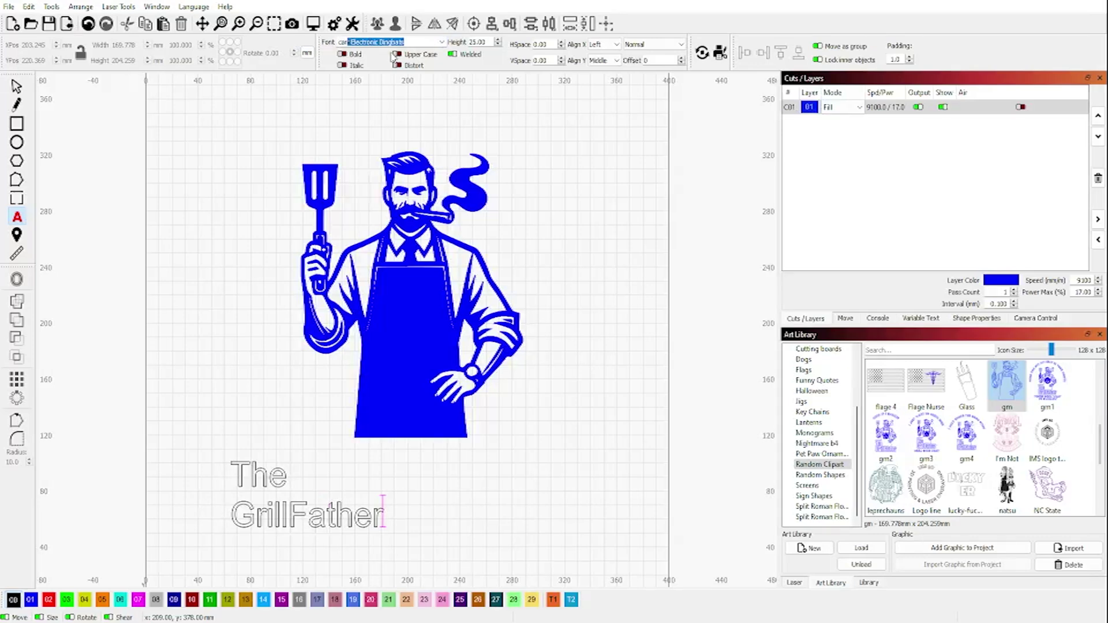
{"action": "key", "text": "BackSpace"}
{"action": "key", "text": "BackSpace"}
{"action": "type", "text": "o"}
{"action": "key", "text": "Return"}
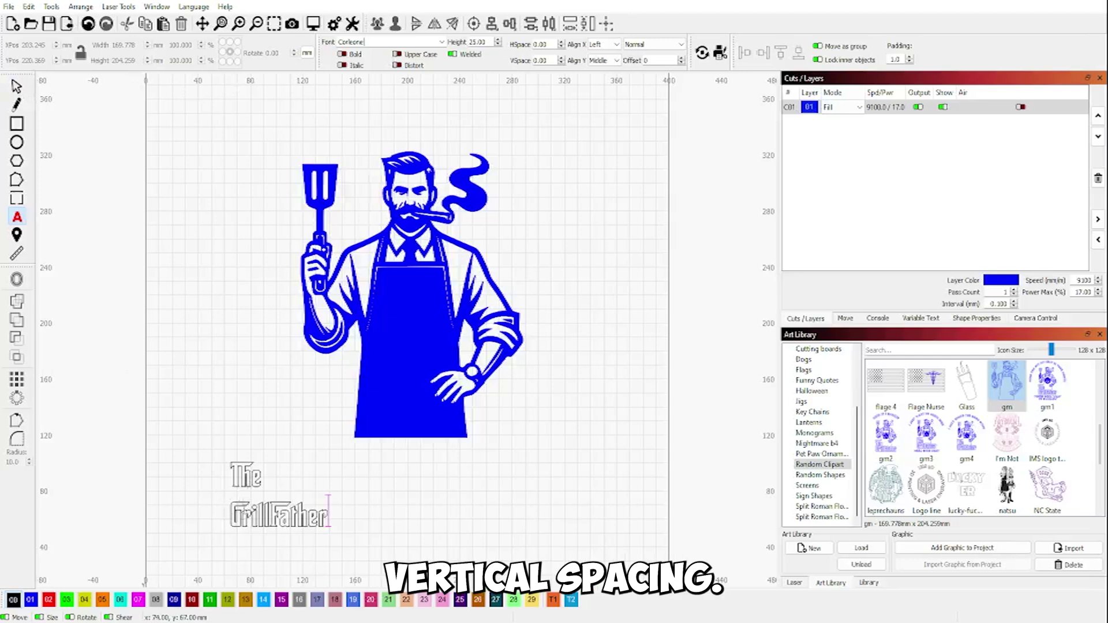
{"action": "left_click", "coordinate": [561, 58]}
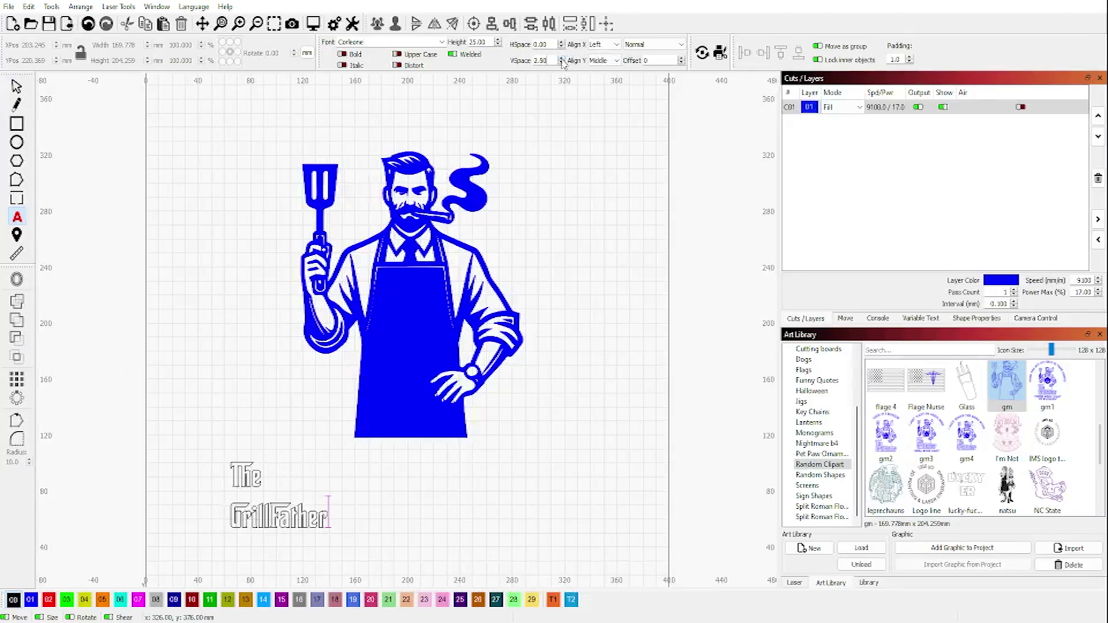
{"action": "left_click", "coordinate": [561, 59]}
{"action": "left_click", "coordinate": [561, 58]}
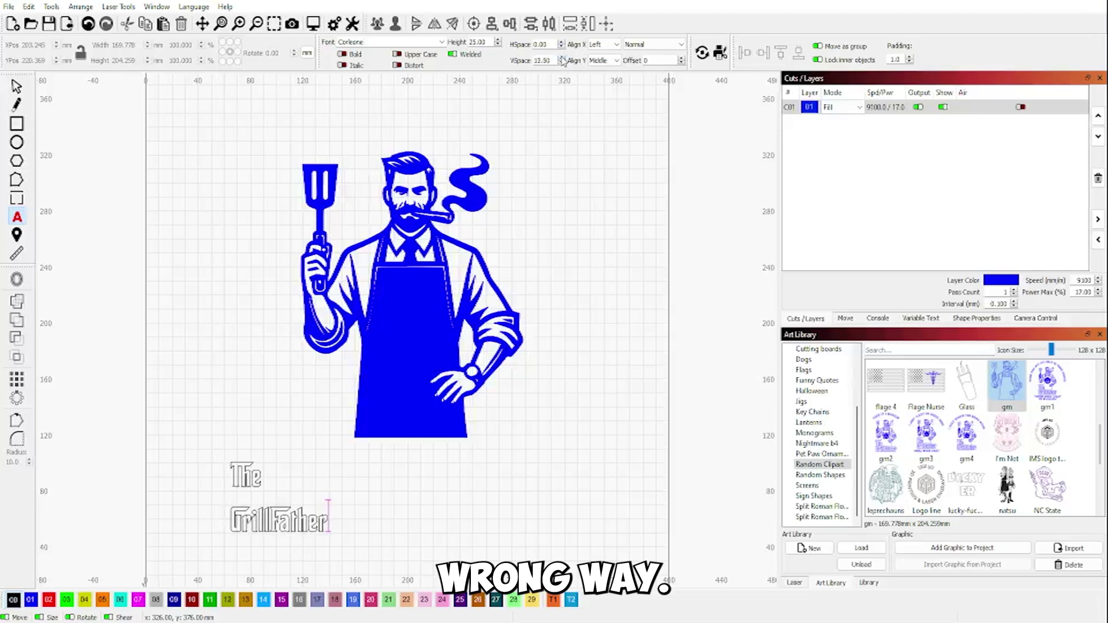
{"action": "left_click", "coordinate": [560, 58]}
- Tighten the line spacing by setting the text's VSpace to -27.50, and finish editing the text
{"action": "left_click", "coordinate": [561, 62]}
{"action": "left_click", "coordinate": [561, 62]}
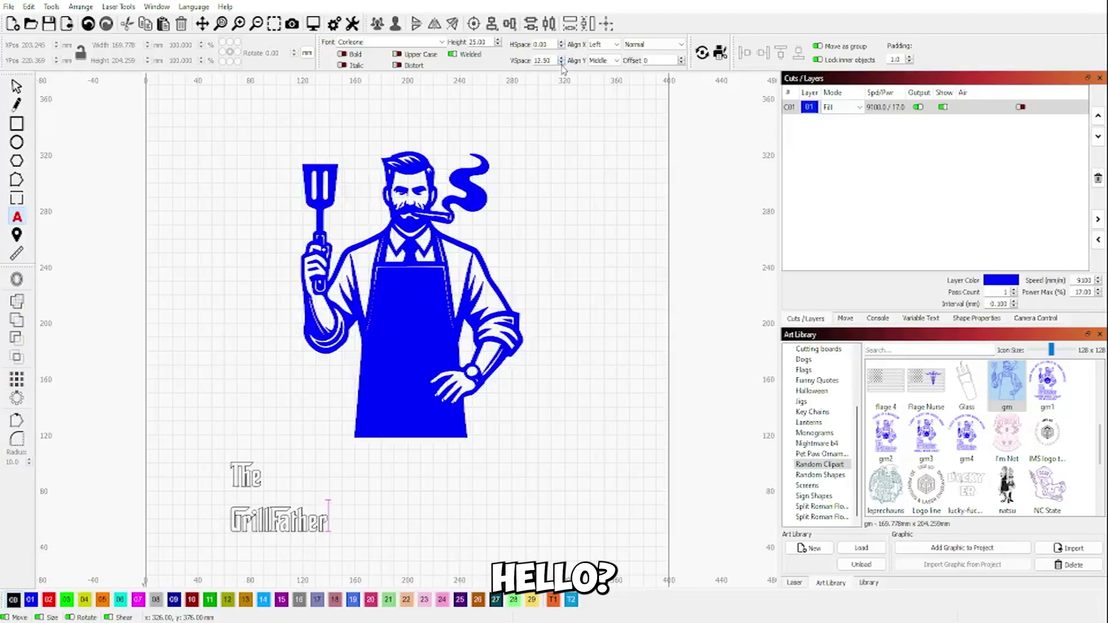
{"action": "left_click", "coordinate": [561, 62]}
{"action": "left_click", "coordinate": [561, 62]}
{"action": "left_click", "coordinate": [561, 62]}
{"action": "left_click", "coordinate": [562, 62]}
{"action": "left_click", "coordinate": [561, 62]}
{"action": "left_click", "coordinate": [562, 62]}
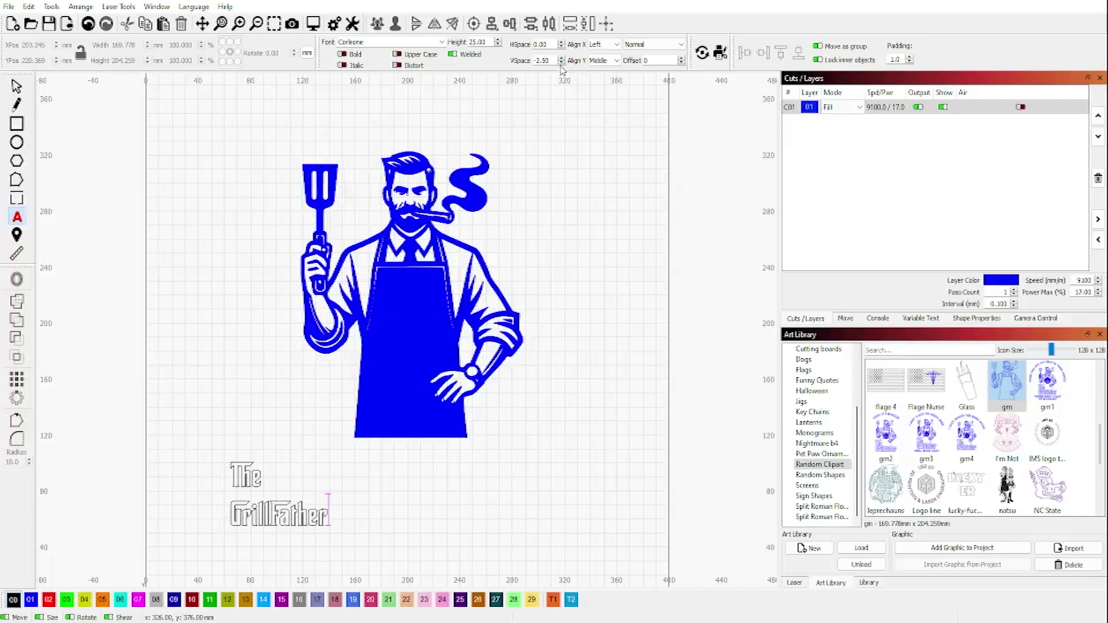
{"action": "left_click", "coordinate": [562, 63]}
{"action": "left_click", "coordinate": [562, 62]}
{"action": "left_click", "coordinate": [562, 62]}
{"action": "left_click", "coordinate": [561, 63]}
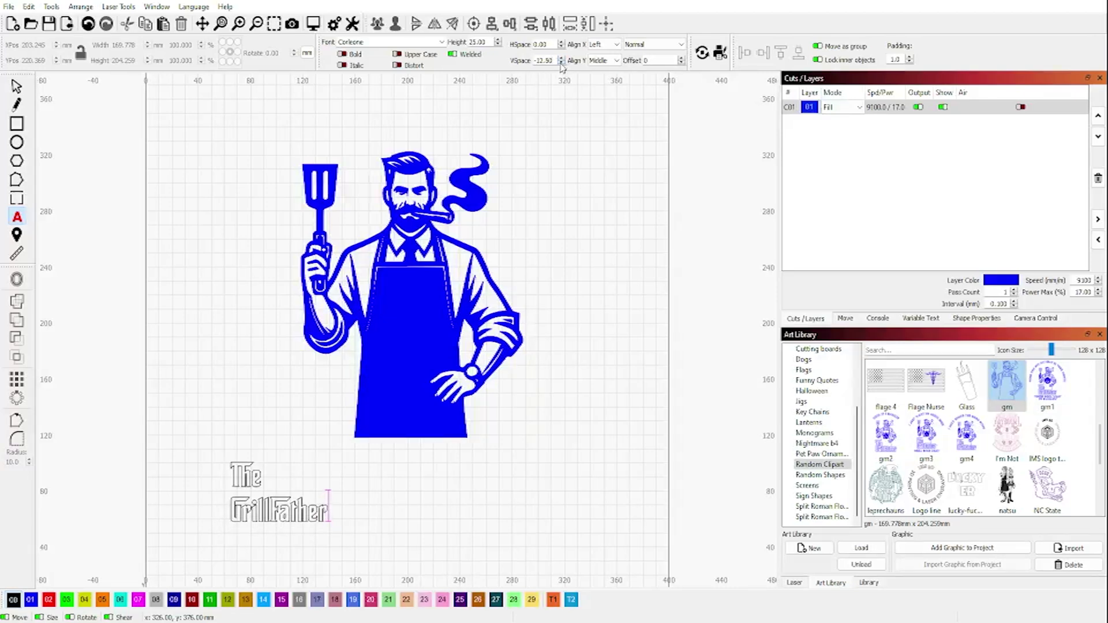
{"action": "left_click", "coordinate": [561, 62]}
{"action": "left_click", "coordinate": [562, 63]}
{"action": "left_click", "coordinate": [561, 62]}
{"action": "left_click", "coordinate": [562, 62]}
{"action": "left_click", "coordinate": [562, 62]}
{"action": "left_click", "coordinate": [562, 62]}
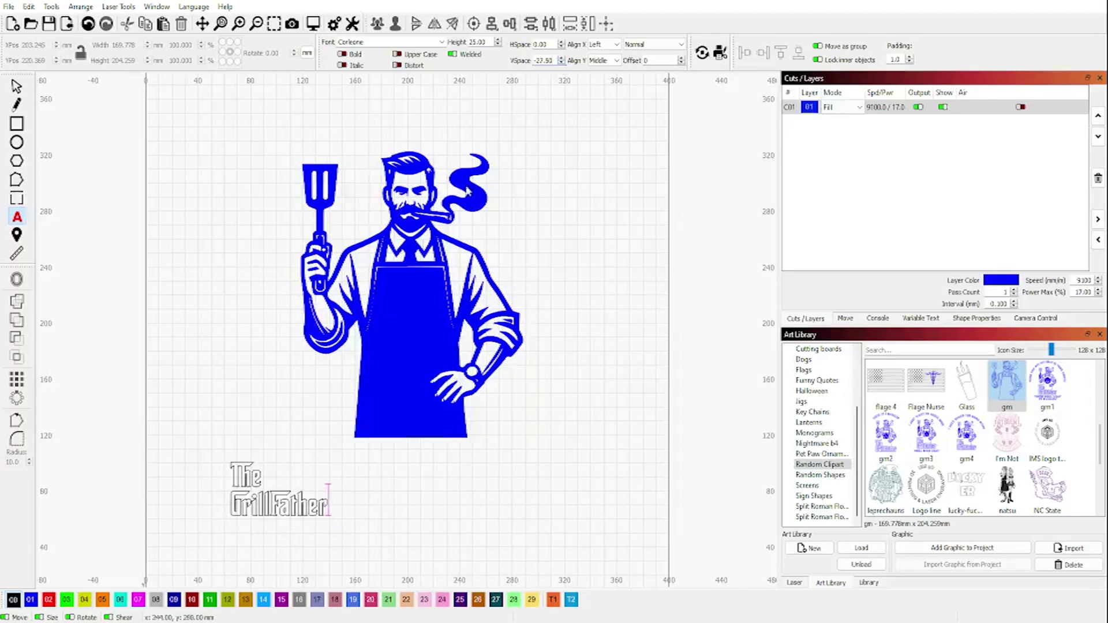
{"action": "scroll", "coordinate": [367, 528], "scroll_direction": "up", "scroll_amount": 3}
{"action": "left_click_drag", "start_coordinate": [240, 532], "coordinate": [440, 463]}
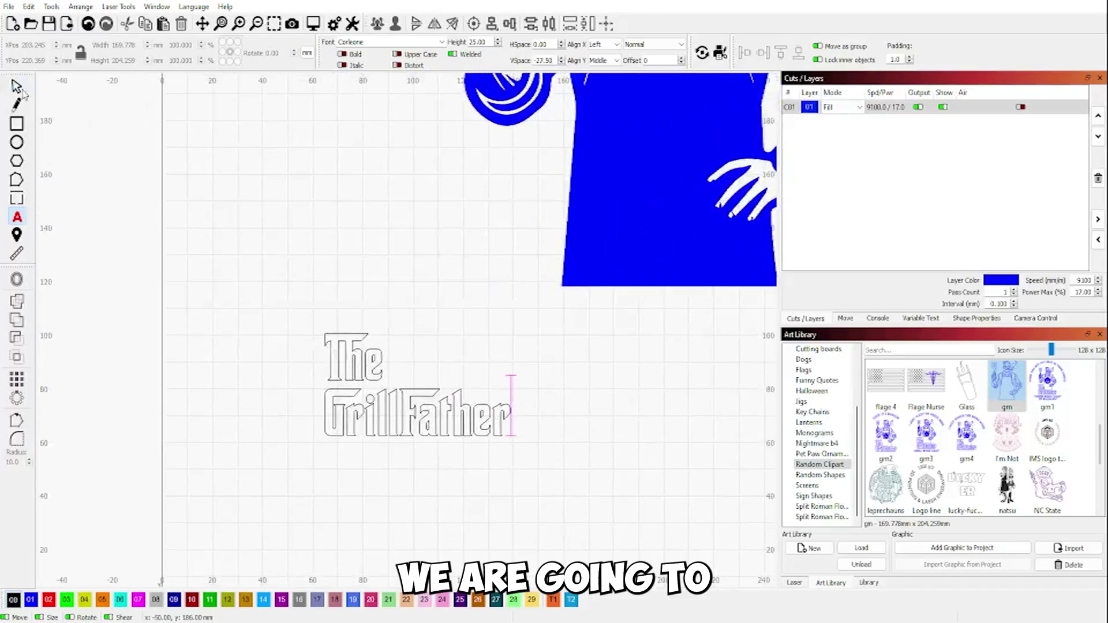
{"action": "key", "text": "Escape"}
- Move the text over the figure's apron and enlarge it proportionally to about 165 mm wide, spanning from arm to arm
{"action": "scroll", "coordinate": [457, 404], "scroll_direction": "down", "scroll_amount": 3}
{"action": "scroll", "coordinate": [459, 404], "scroll_direction": "down", "scroll_amount": 2}
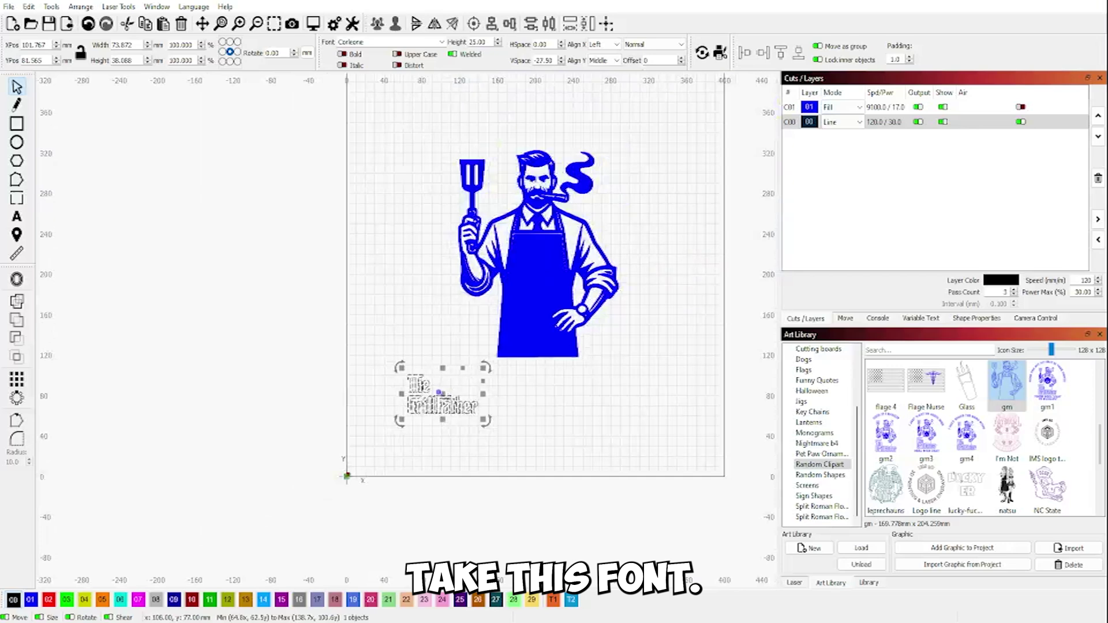
{"action": "left_click_drag", "start_coordinate": [443, 394], "coordinate": [589, 335]}
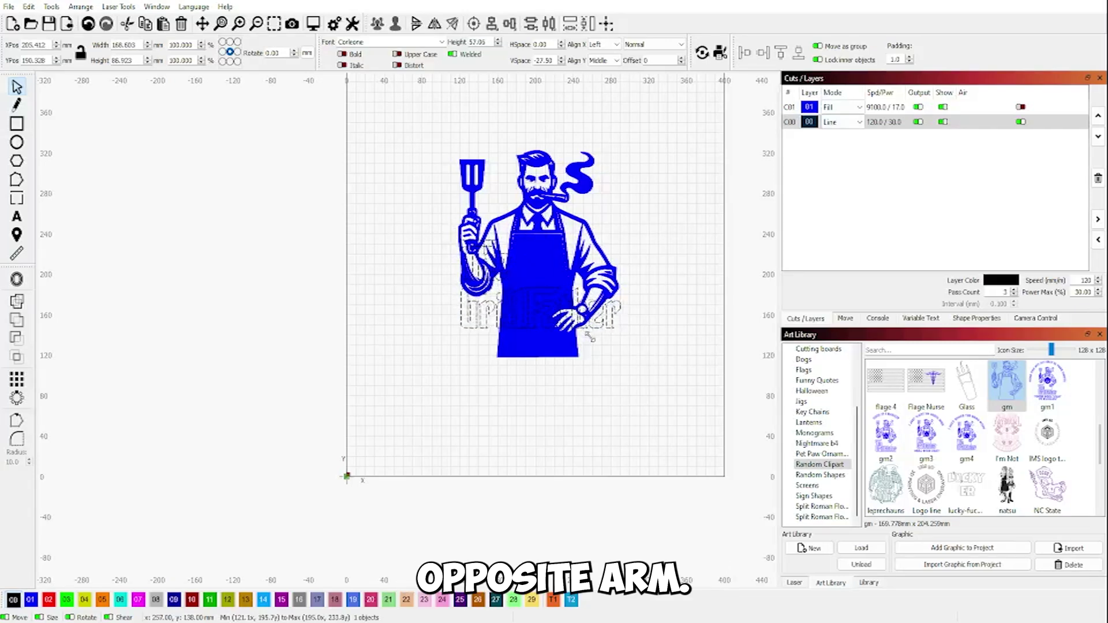
{"action": "left_click_drag", "start_coordinate": [585, 335], "coordinate": [586, 335]}
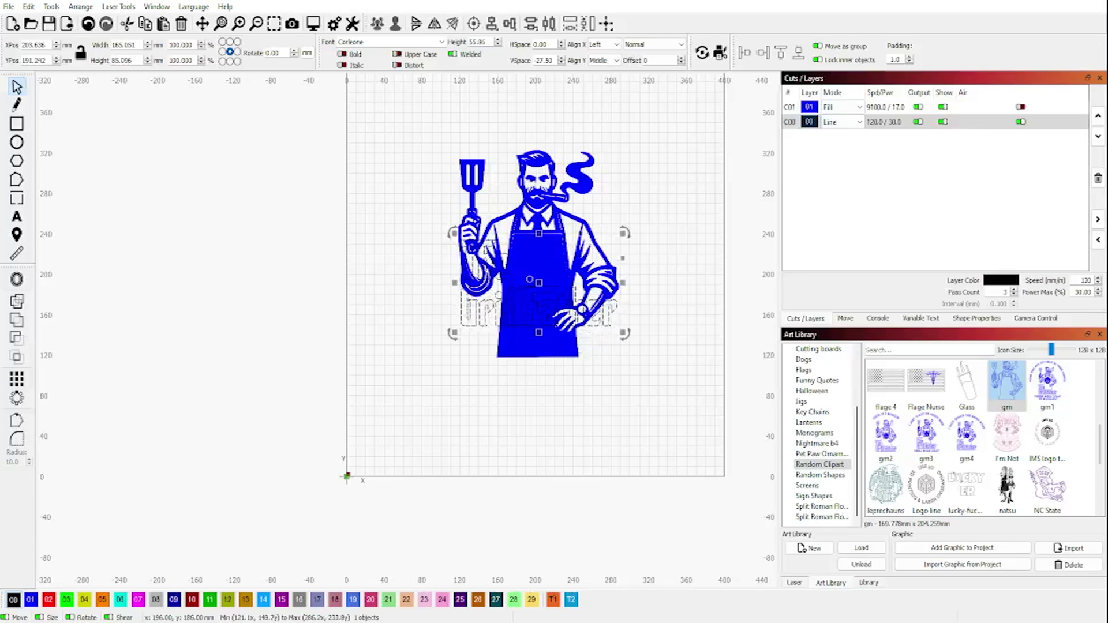
- Move the text down so its second line overlaps the apron's lower edge
{"action": "key", "text": "Down"}
{"action": "key", "text": "Down"}
{"action": "key", "text": "Down"}
{"action": "key", "text": "Down"}
{"action": "key", "text": "Down"}
{"action": "key", "text": "Down"}
{"action": "key", "text": "Down"}
{"action": "key", "text": "Down"}
{"action": "key", "text": "Down"}
{"action": "key", "text": "Down"}
{"action": "key", "text": "Down"}
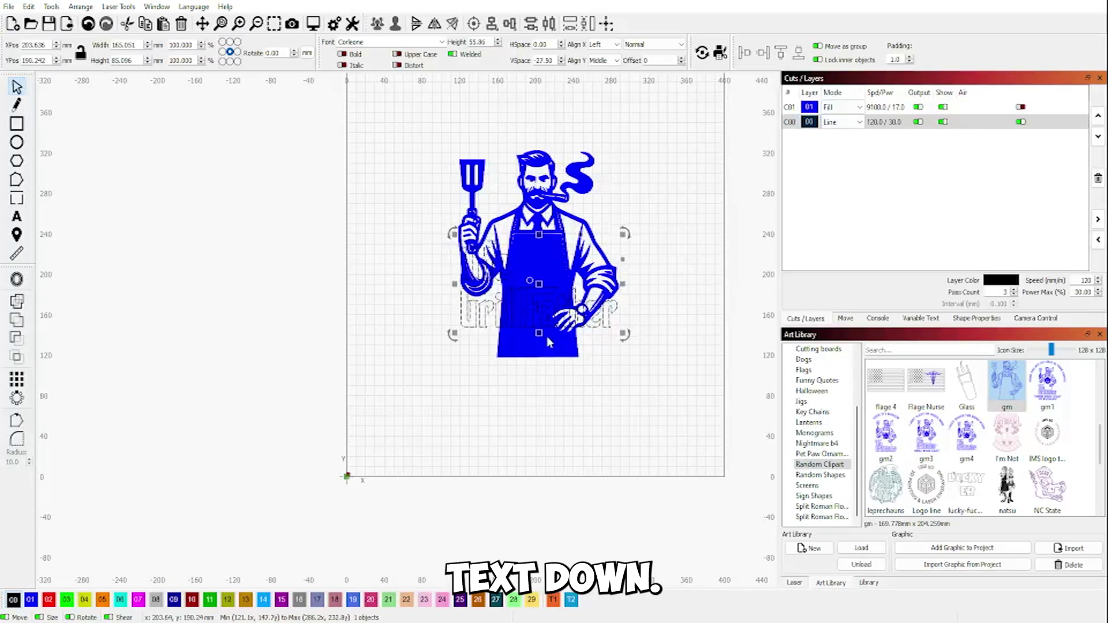
{"action": "left_click_drag", "start_coordinate": [549, 343], "coordinate": [549, 378]}
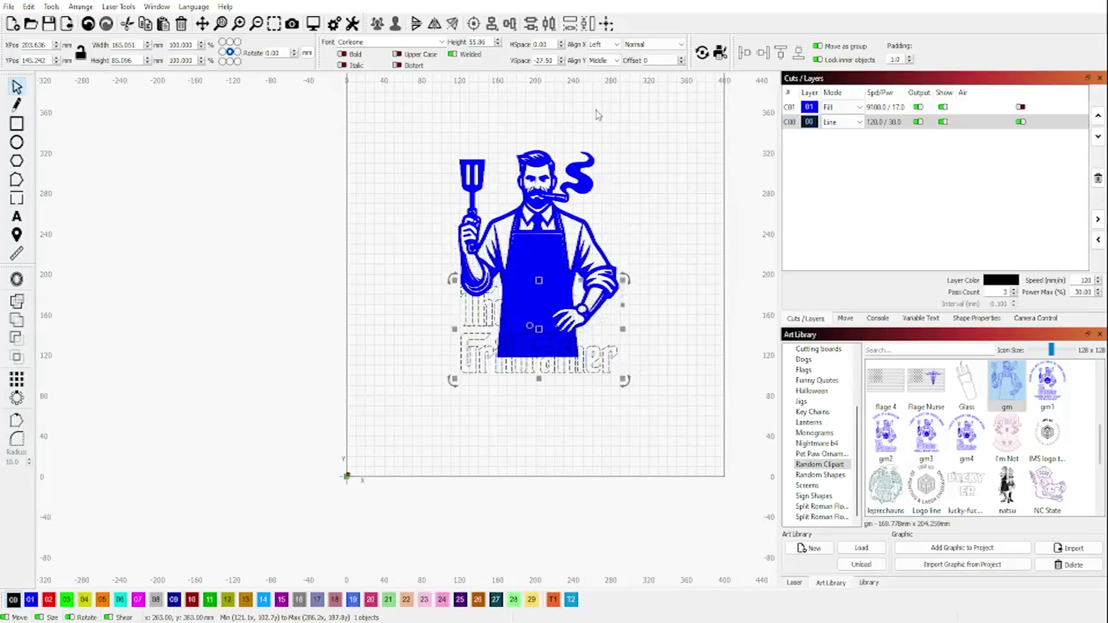
- Center the text on the work area, and move it straight down to Y 72.5 mm, just below the apron
{"action": "left_click", "coordinate": [605, 23]}
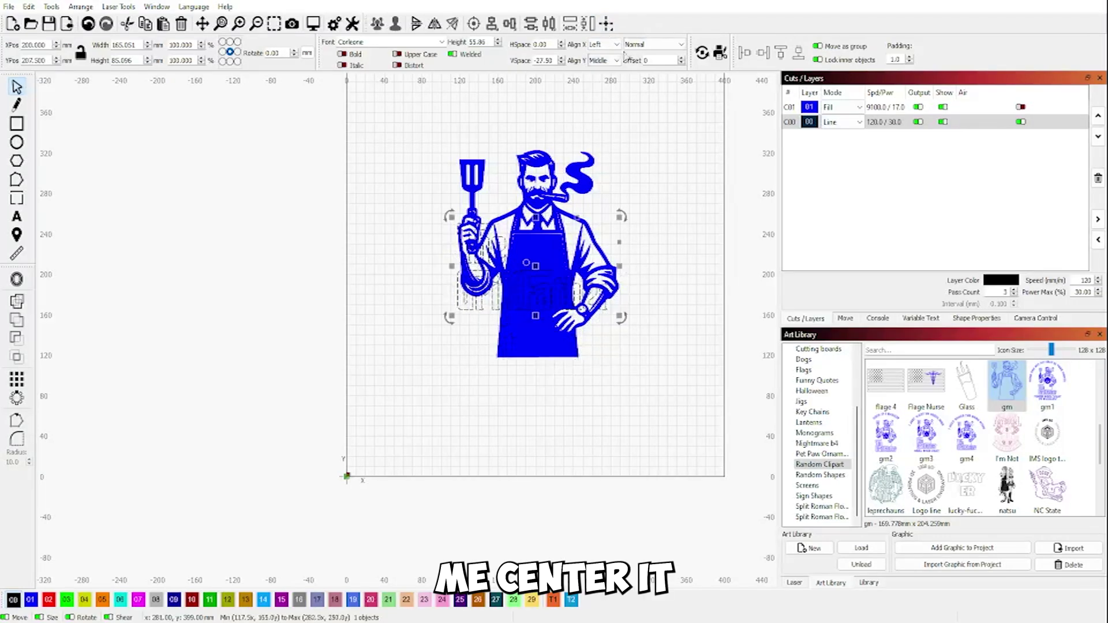
{"action": "key", "text": "Down"}
{"action": "key", "text": "Down"}
{"action": "key", "text": "Down"}
{"action": "key", "text": "Down"}
{"action": "key", "text": "Down"}
{"action": "key", "text": "Down"}
{"action": "key", "text": "Down"}
{"action": "key", "text": "Down"}
{"action": "key", "text": "Down"}
{"action": "key", "text": "Down"}
{"action": "key", "text": "Down"}
{"action": "key", "text": "Down"}
{"action": "key", "text": "Down"}
{"action": "key", "text": "Down"}
{"action": "key", "text": "Down"}
{"action": "key", "text": "Down"}
{"action": "key", "text": "Down"}
{"action": "key", "text": "Down"}
{"action": "key", "text": "Down"}
{"action": "key", "text": "Down"}
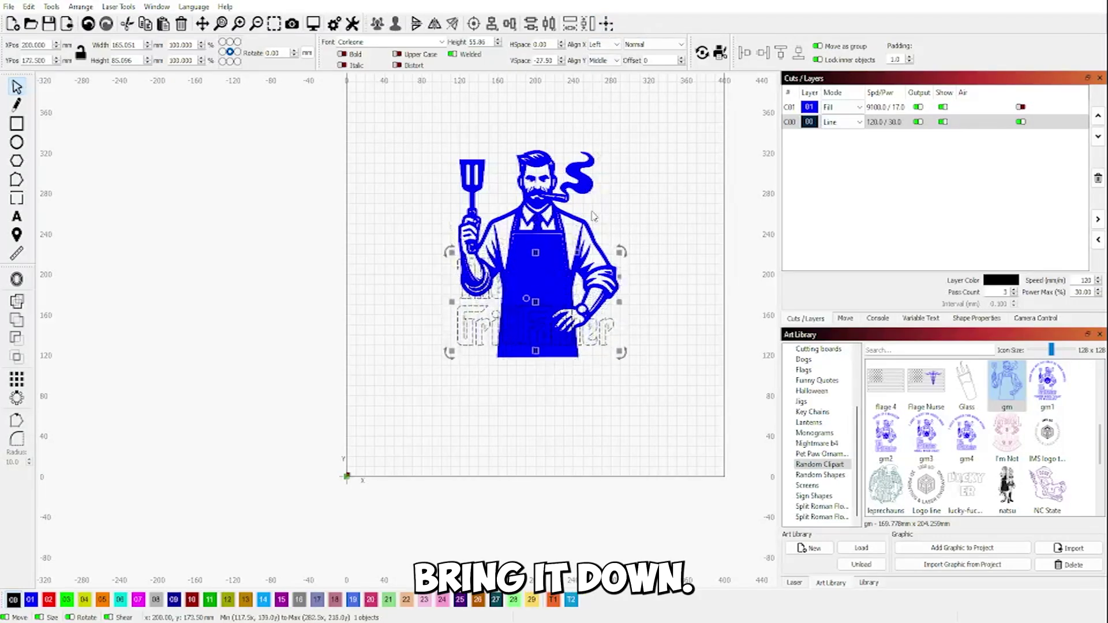
{"action": "key", "text": "Down"}
{"action": "key", "text": "Down"}
{"action": "key", "text": "Down"}
{"action": "key", "text": "Down"}
{"action": "key", "text": "Down"}
{"action": "key", "text": "Down"}
{"action": "key", "text": "Down"}
{"action": "key", "text": "Down"}
{"action": "key", "text": "Down"}
{"action": "key", "text": "Down"}
{"action": "key", "text": "Down"}
{"action": "key", "text": "Down"}
{"action": "key", "text": "Down"}
{"action": "key", "text": "Down"}
{"action": "key", "text": "Down"}
{"action": "key", "text": "Down"}
{"action": "key", "text": "Down"}
{"action": "key", "text": "Down"}
{"action": "key", "text": "Down"}
{"action": "key", "text": "Down"}
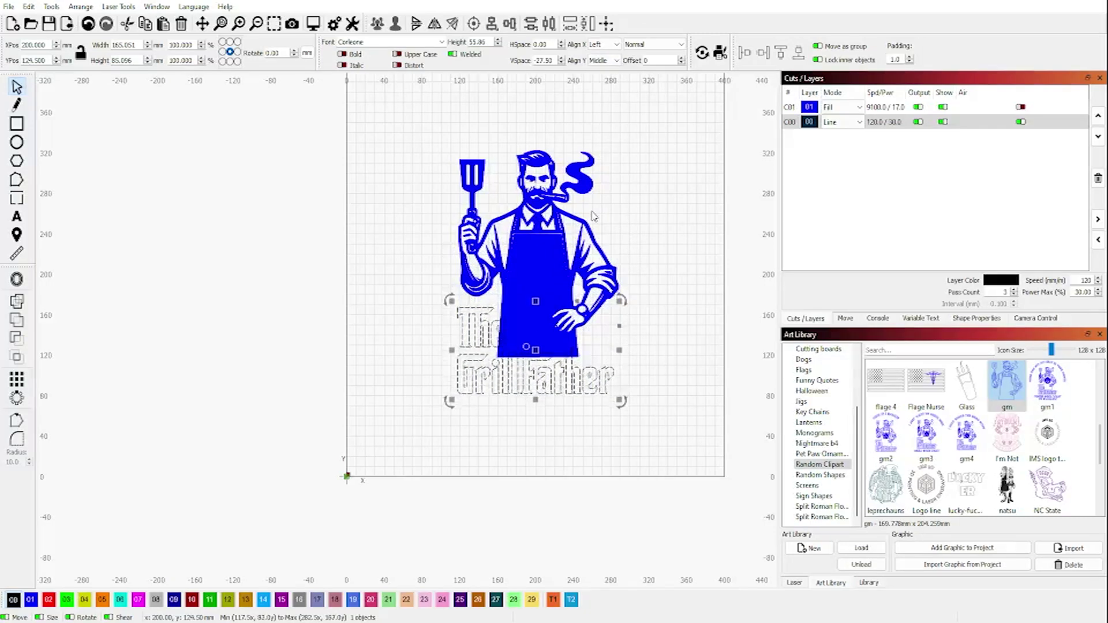
{"action": "key", "text": "Down"}
{"action": "key", "text": "Down"}
{"action": "key", "text": "Down"}
{"action": "key", "text": "Down"}
{"action": "key", "text": "Down"}
{"action": "key", "text": "Down"}
{"action": "key", "text": "Down"}
{"action": "key", "text": "Down"}
{"action": "key", "text": "Down"}
{"action": "key", "text": "Down"}
{"action": "key", "text": "Down"}
{"action": "key", "text": "Down"}
{"action": "key", "text": "Down"}
{"action": "key", "text": "Down"}
{"action": "key", "text": "Down"}
{"action": "key", "text": "Down"}
{"action": "key", "text": "Down"}
{"action": "key", "text": "Down"}
{"action": "key", "text": "Down"}
{"action": "key", "text": "Down"}
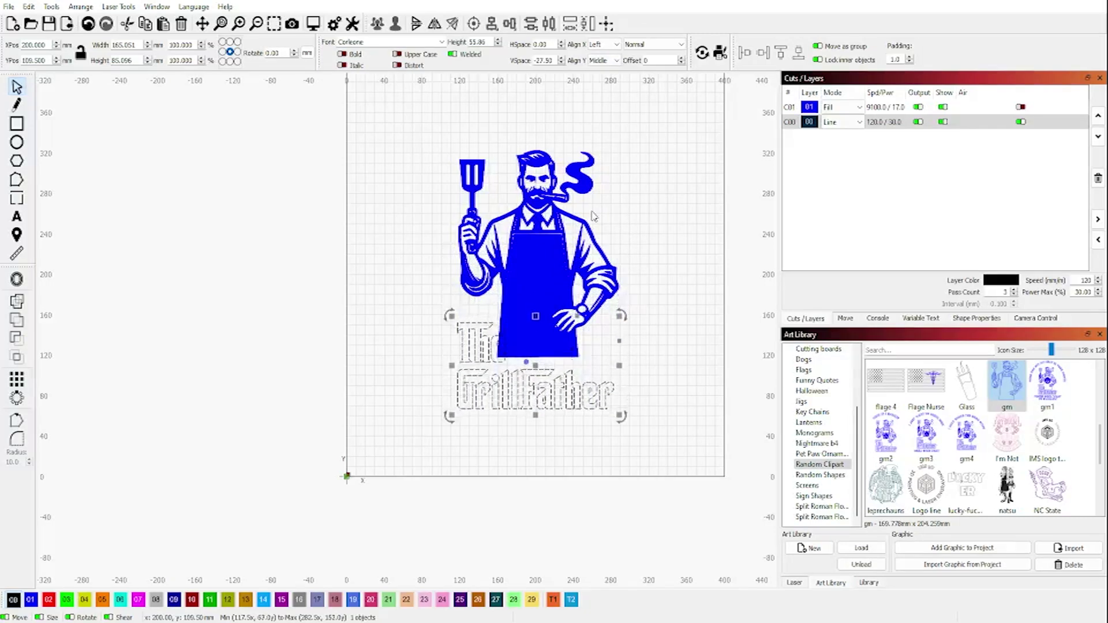
{"action": "key", "text": "Down"}
{"action": "key", "text": "Down"}
{"action": "key", "text": "Down"}
{"action": "key", "text": "Down"}
{"action": "key", "text": "Down"}
{"action": "key", "text": "Down"}
{"action": "key", "text": "Down"}
{"action": "key", "text": "Down"}
{"action": "key", "text": "Down"}
{"action": "key", "text": "Down"}
{"action": "key", "text": "Down"}
{"action": "key", "text": "Down"}
{"action": "key", "text": "Down"}
{"action": "key", "text": "Down"}
{"action": "key", "text": "Down"}
{"action": "key", "text": "Down"}
{"action": "key", "text": "Down"}
{"action": "key", "text": "Down"}
{"action": "key", "text": "Down"}
{"action": "key", "text": "Down"}
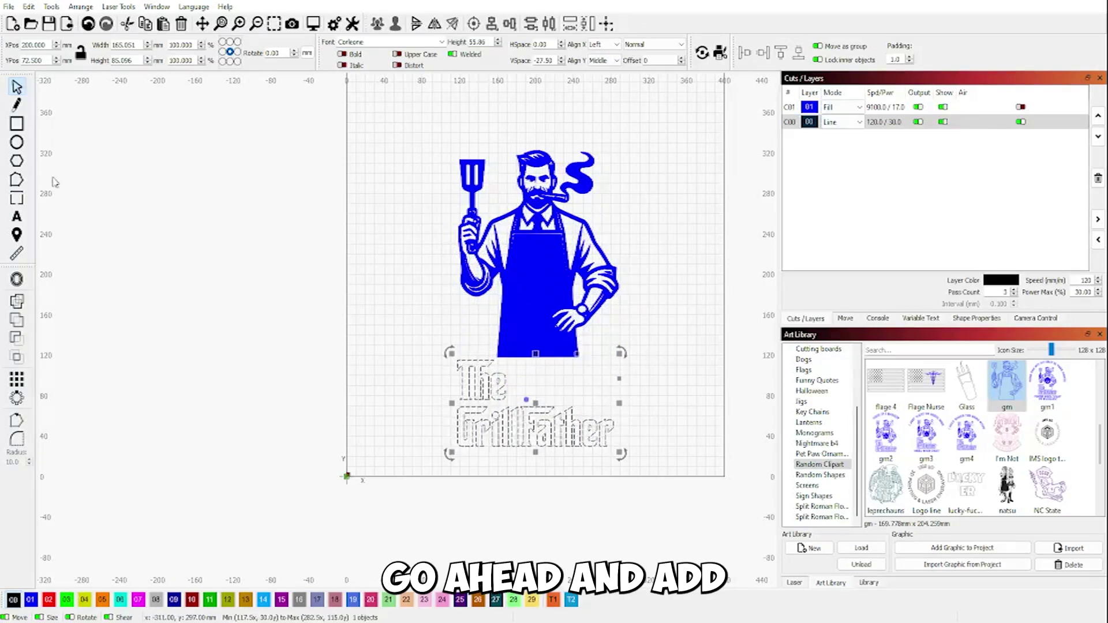
- Add an outward offset outline around the text, about 177 mm wide overall, and move both over the apron's bottom to X 201, Y 117.5 mm
{"action": "left_click", "coordinate": [17, 280]}
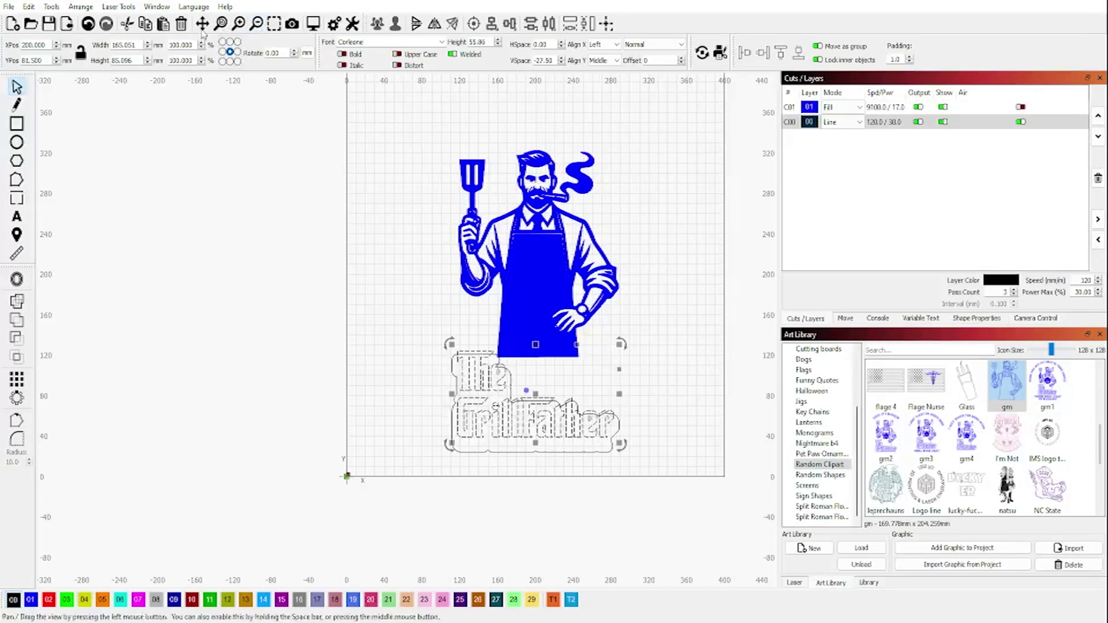
{"action": "left_click_drag", "start_coordinate": [412, 338], "coordinate": [669, 476]}
{"action": "key", "text": "ctrl+Up"}
{"action": "key", "text": "ctrl+Up"}
{"action": "key", "text": "ctrl+Up"}
{"action": "key", "text": "ctrl+Up"}
{"action": "key", "text": "ctrl+Up"}
{"action": "key", "text": "ctrl+Up"}
{"action": "key", "text": "ctrl+Up"}
{"action": "key", "text": "ctrl+Up"}
{"action": "key", "text": "ctrl+Up"}
{"action": "key", "text": "ctrl+Up"}
{"action": "key", "text": "ctrl+Up"}
{"action": "key", "text": "ctrl+Up"}
{"action": "key", "text": "ctrl+Up"}
{"action": "key", "text": "ctrl+Up"}
{"action": "key", "text": "ctrl+Up"}
{"action": "key", "text": "ctrl+Up"}
{"action": "key", "text": "ctrl+Up"}
{"action": "key", "text": "ctrl+Up"}
{"action": "key", "text": "ctrl+Up"}
{"action": "key", "text": "ctrl+Up"}
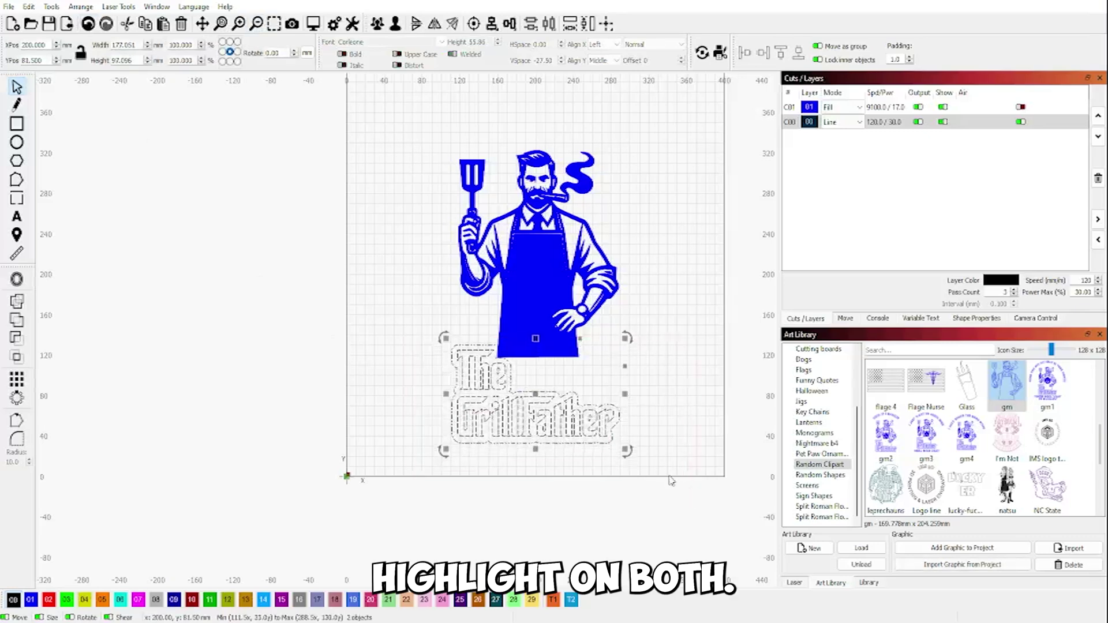
{"action": "key", "text": "ctrl+Up"}
{"action": "key", "text": "ctrl+Up"}
{"action": "key", "text": "ctrl+Up"}
{"action": "key", "text": "ctrl+Up"}
{"action": "key", "text": "ctrl+Up"}
{"action": "key", "text": "ctrl+Up"}
{"action": "key", "text": "ctrl+Up"}
{"action": "key", "text": "ctrl+Up"}
{"action": "key", "text": "ctrl+Up"}
{"action": "key", "text": "ctrl+Up"}
{"action": "key", "text": "ctrl+Up"}
{"action": "key", "text": "ctrl+Up"}
{"action": "key", "text": "ctrl+Up"}
{"action": "key", "text": "ctrl+Up"}
{"action": "key", "text": "ctrl+Up"}
{"action": "key", "text": "ctrl+Up"}
{"action": "key", "text": "ctrl+Up"}
{"action": "key", "text": "ctrl+Up"}
{"action": "key", "text": "ctrl+Up"}
{"action": "key", "text": "ctrl+Up"}
{"action": "scroll", "coordinate": [551, 364], "scroll_direction": "up", "scroll_amount": 3}
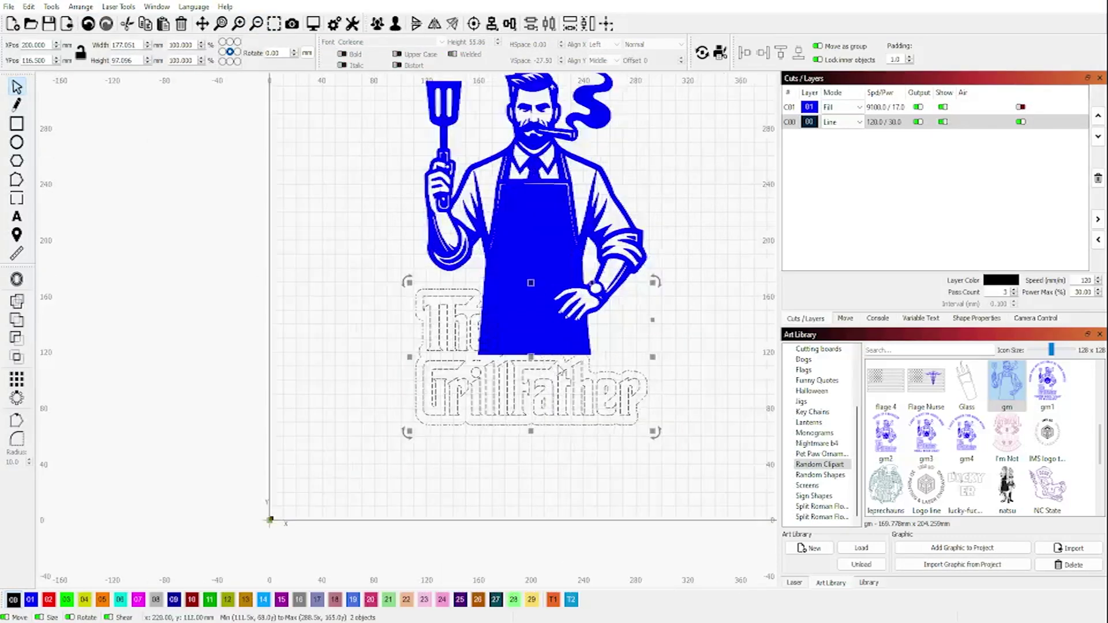
{"action": "key", "text": "Right"}
{"action": "key", "text": "Right"}
{"action": "key", "text": "Right"}
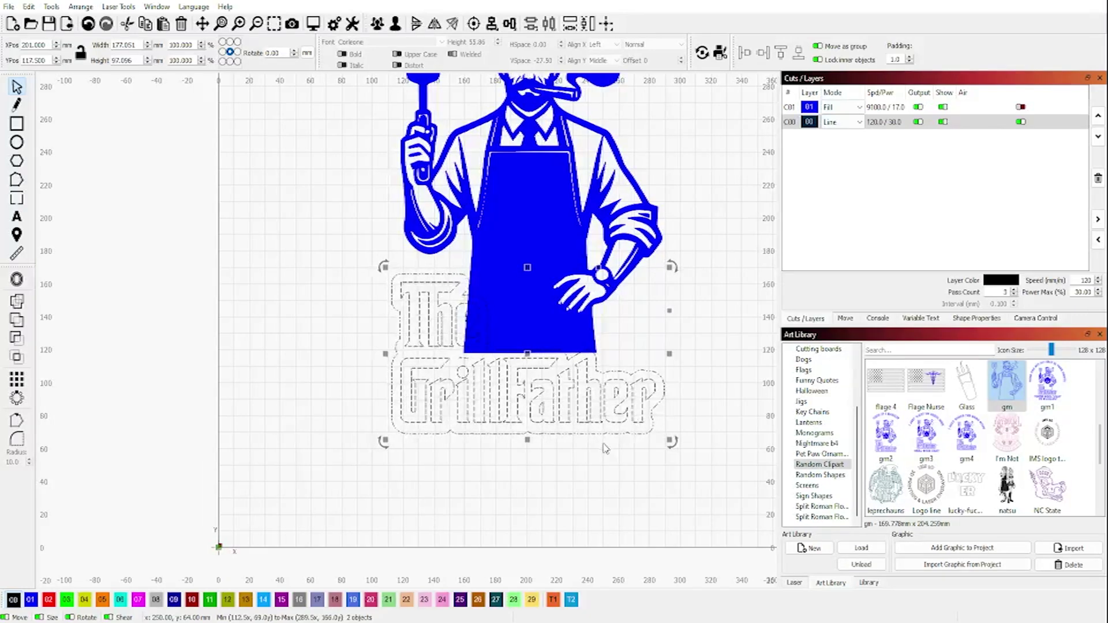
- Nudge the text and its outline together over the apron's lower edge to X 203, Y 122.5 mm
{"action": "key", "text": "ctrl+Right"}
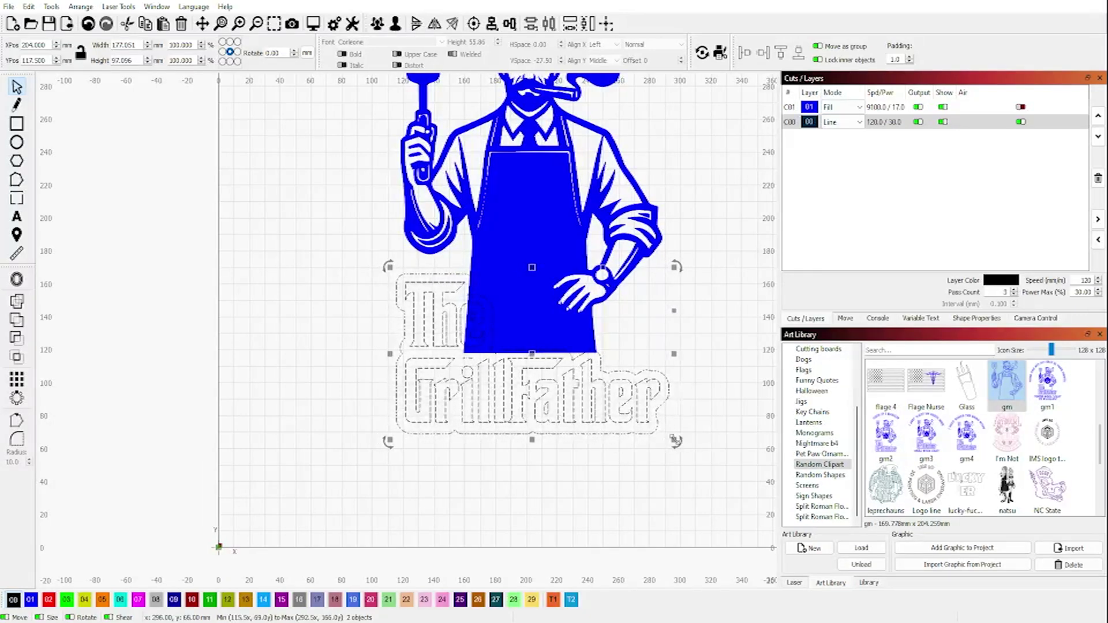
{"action": "left_click_drag", "start_coordinate": [673, 439], "coordinate": [675, 440]}
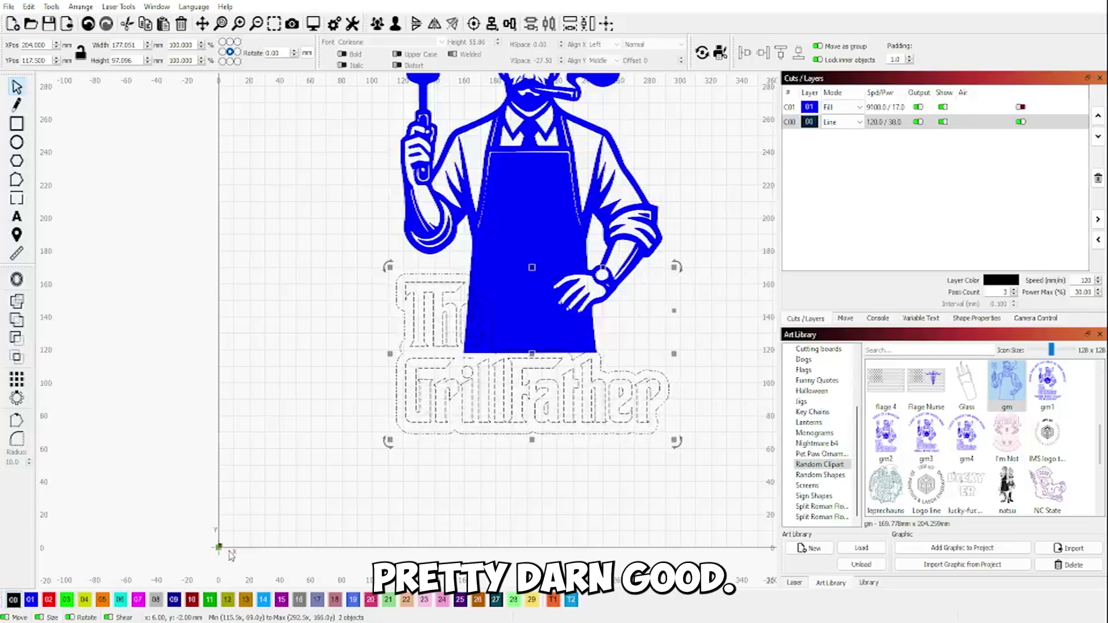
{"action": "key", "text": "Up"}
{"action": "key", "text": "Up"}
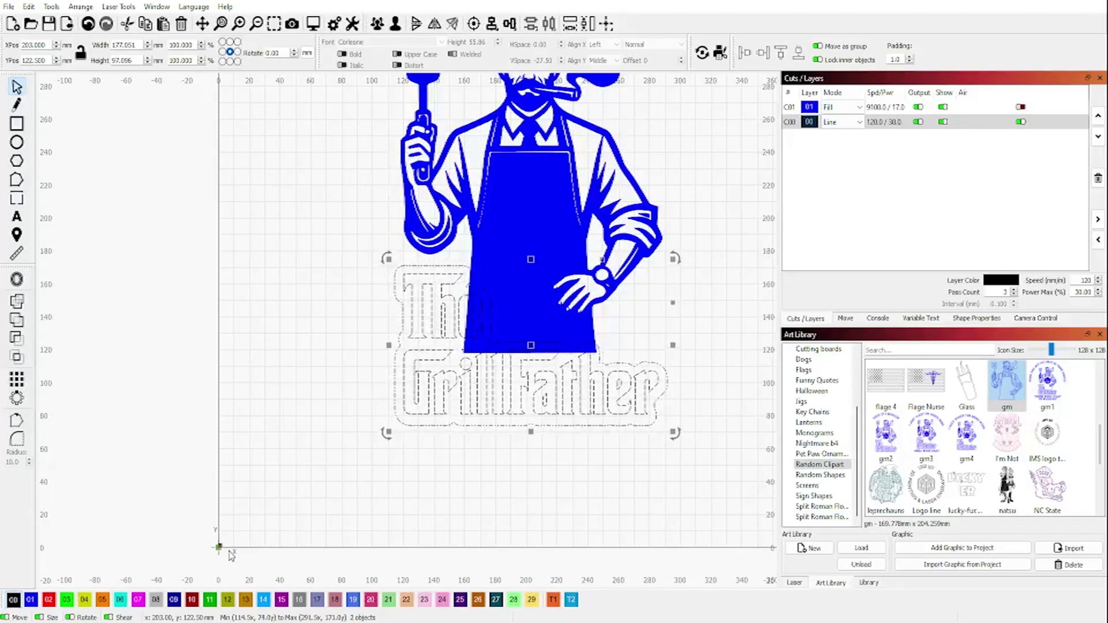
{"action": "key", "text": "Left"}
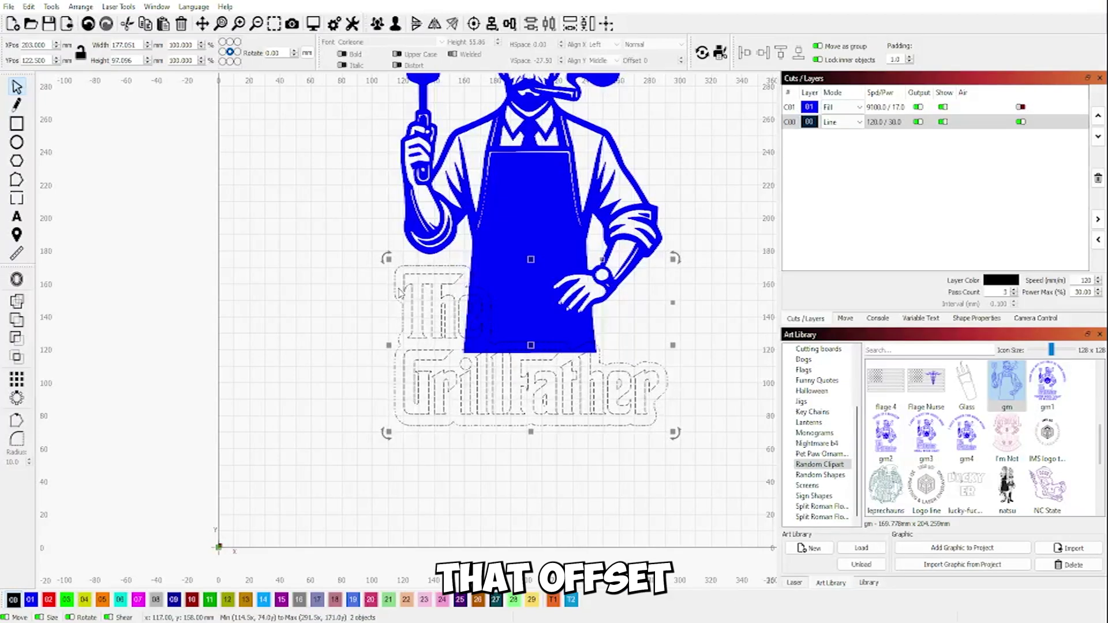
- Replace the outline around the text with a slightly larger outward offset, about 179 mm wide overall
{"action": "key", "text": "Delete"}
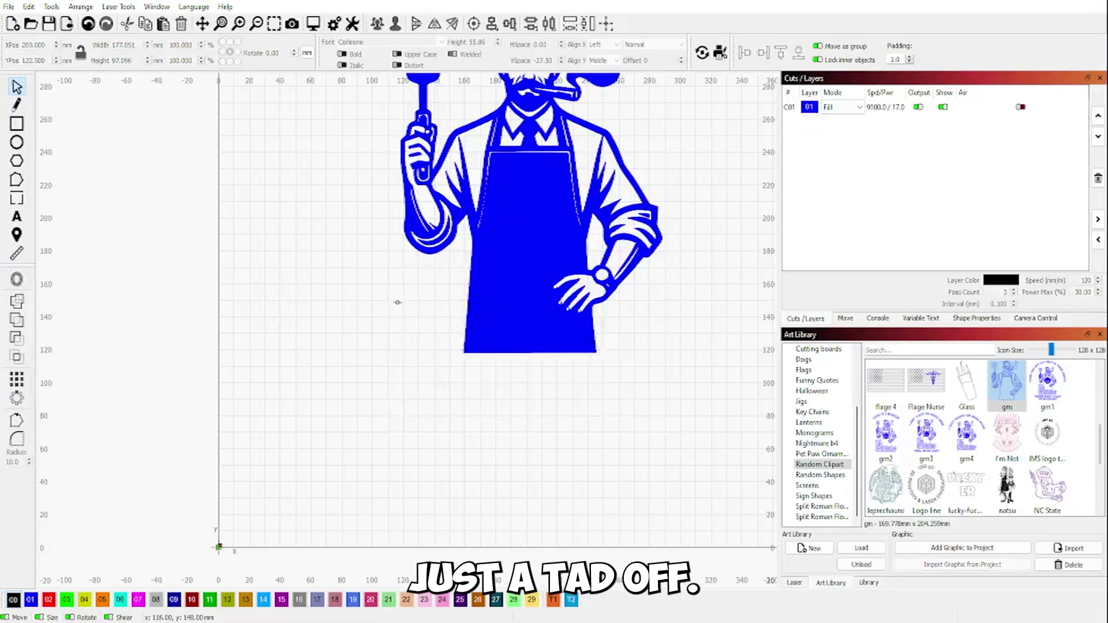
{"action": "left_click", "coordinate": [107, 24]}
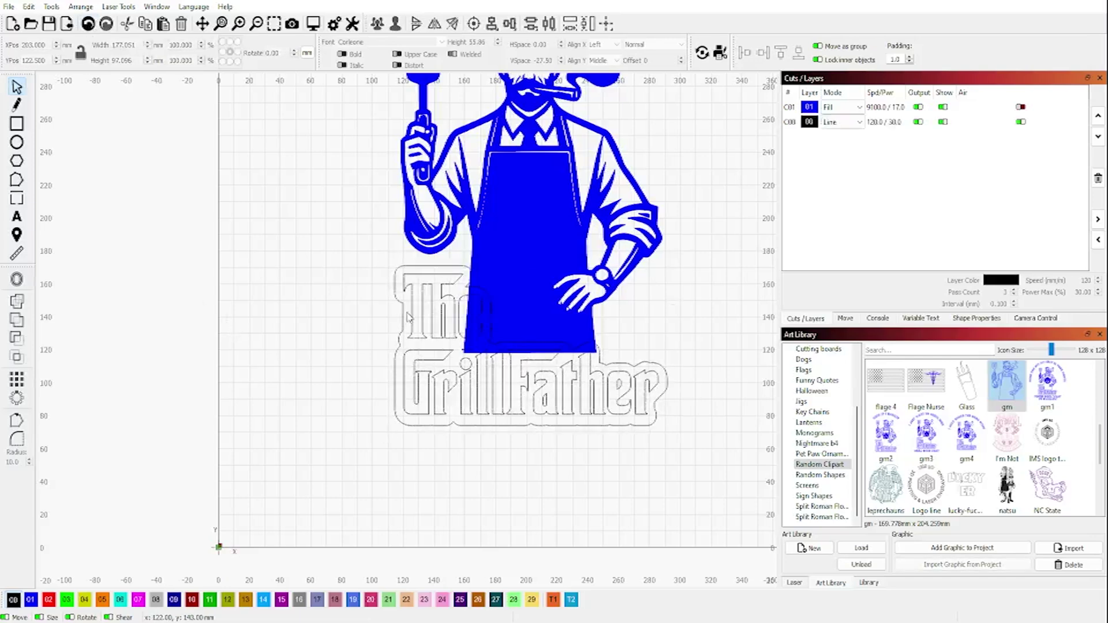
{"action": "left_click", "coordinate": [395, 303]}
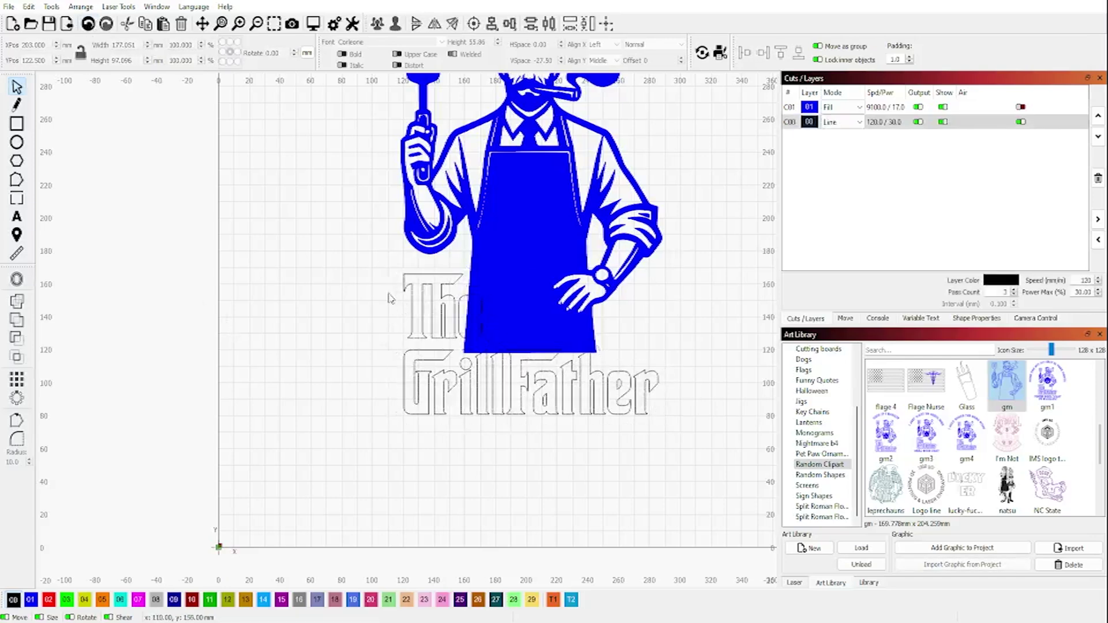
{"action": "left_click", "coordinate": [405, 281]}
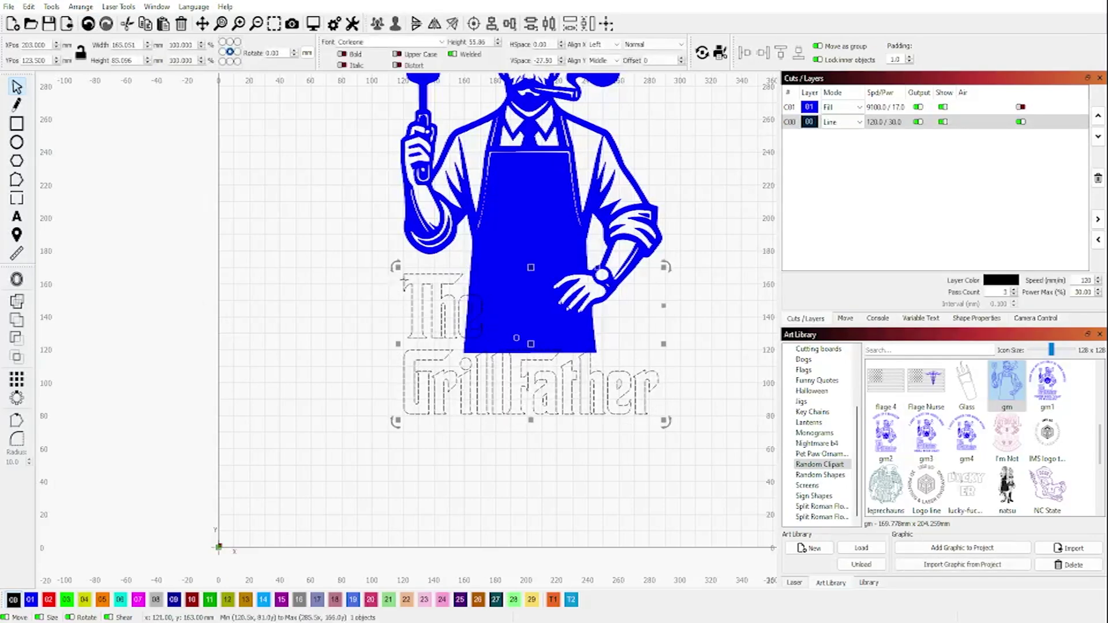
{"action": "left_click", "coordinate": [17, 280]}
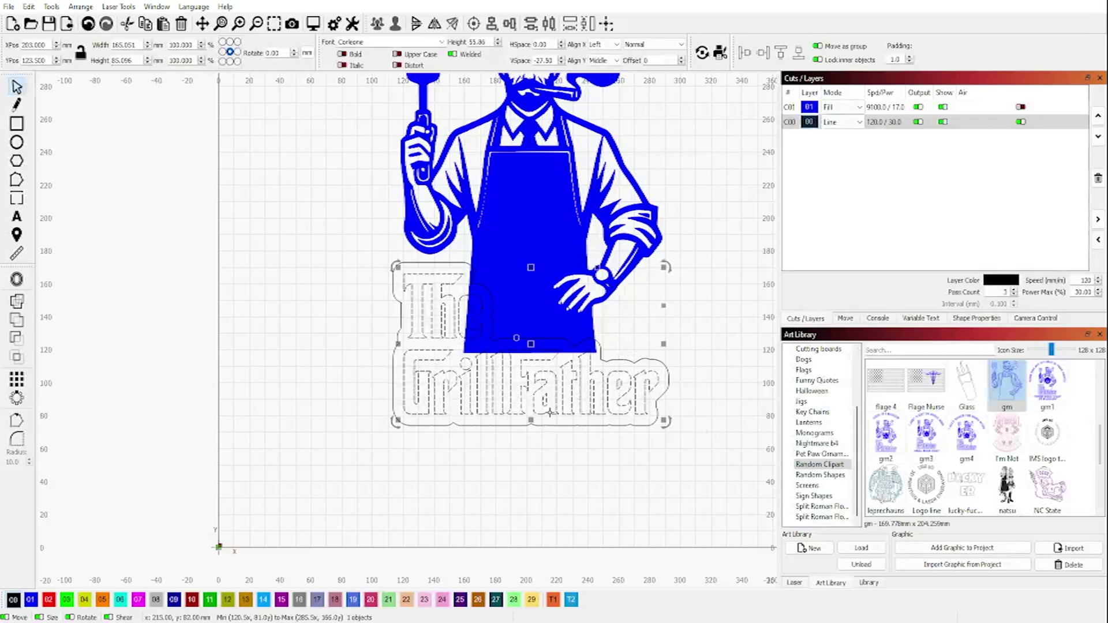
- Move the text and its new outline together to X 202, Y 119.5 mm, so the outline overlaps the apron's bottom
{"action": "left_click_drag", "start_coordinate": [298, 251], "coordinate": [728, 531]}
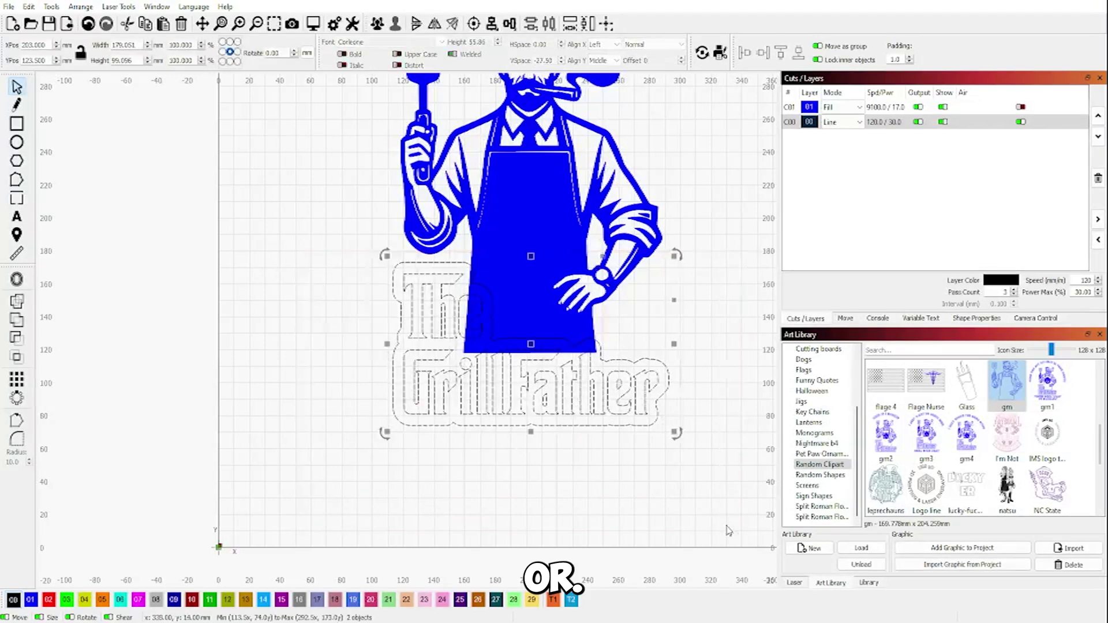
{"action": "key", "text": "Down"}
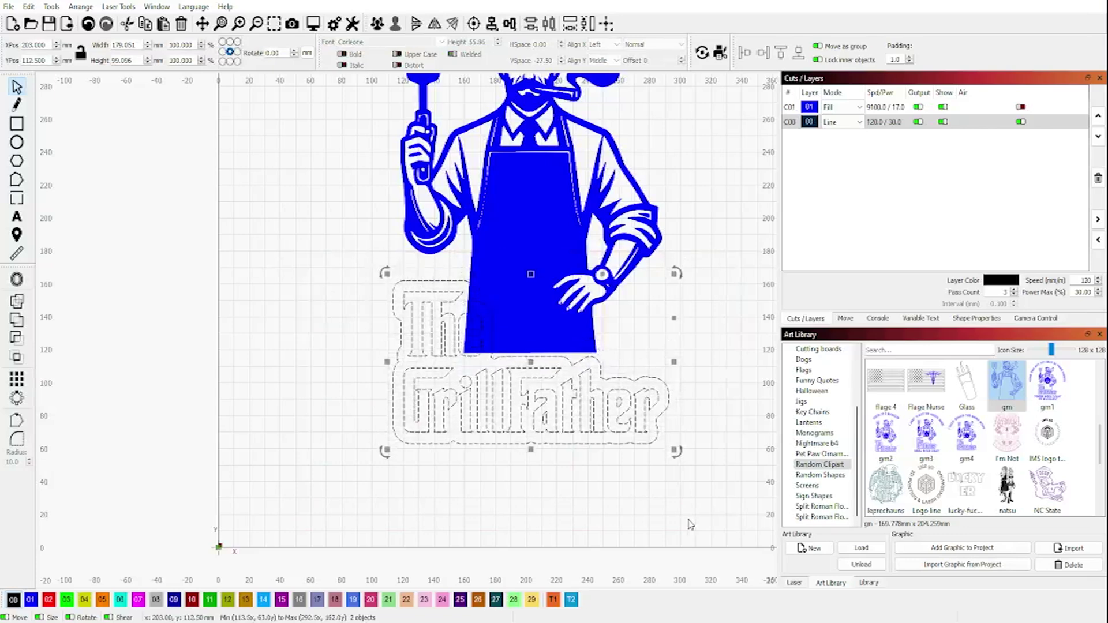
{"action": "key", "text": "Delete"}
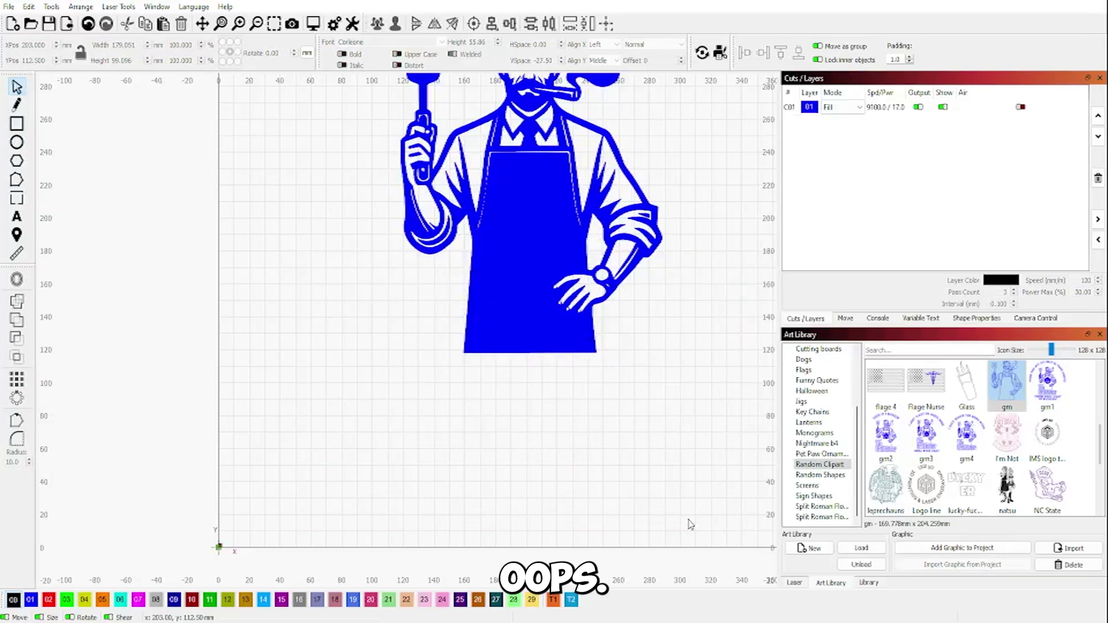
{"action": "left_click", "coordinate": [88, 26]}
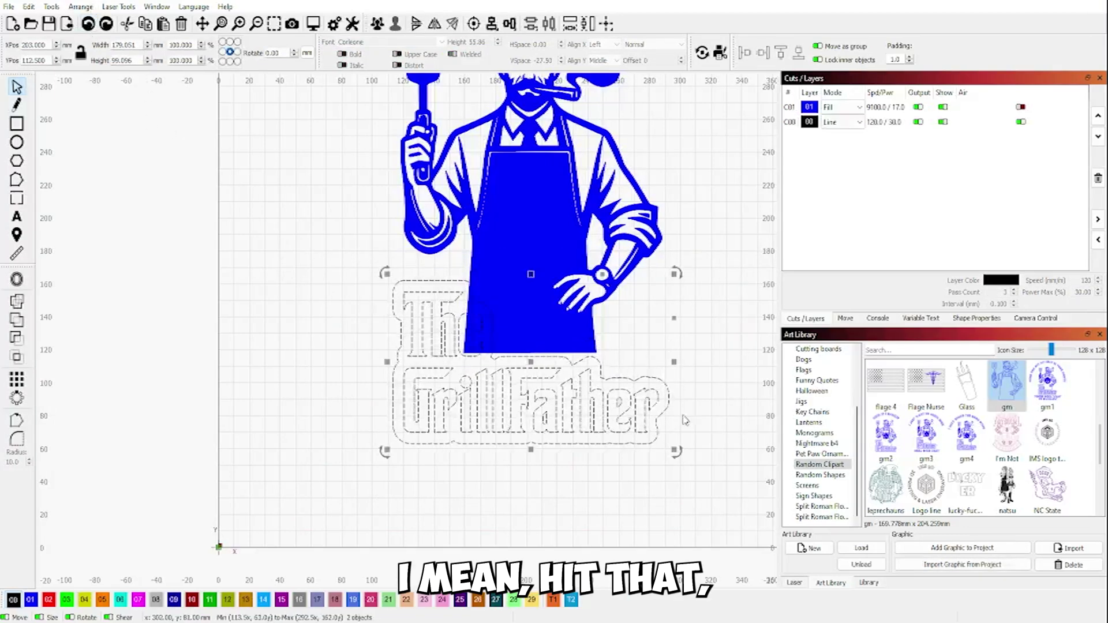
{"action": "key", "text": "Up"}
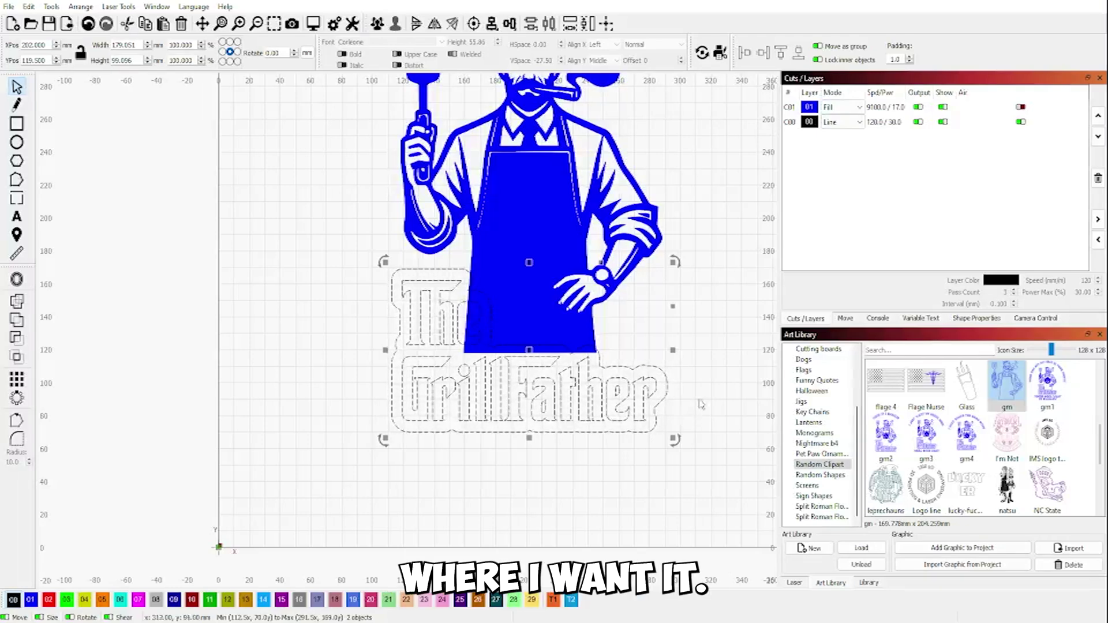
- Assign the lettering to the blue 01 Fill layer, and merge its outline with the grill-man figure using Boolean Union
{"action": "left_click", "coordinate": [706, 306]}
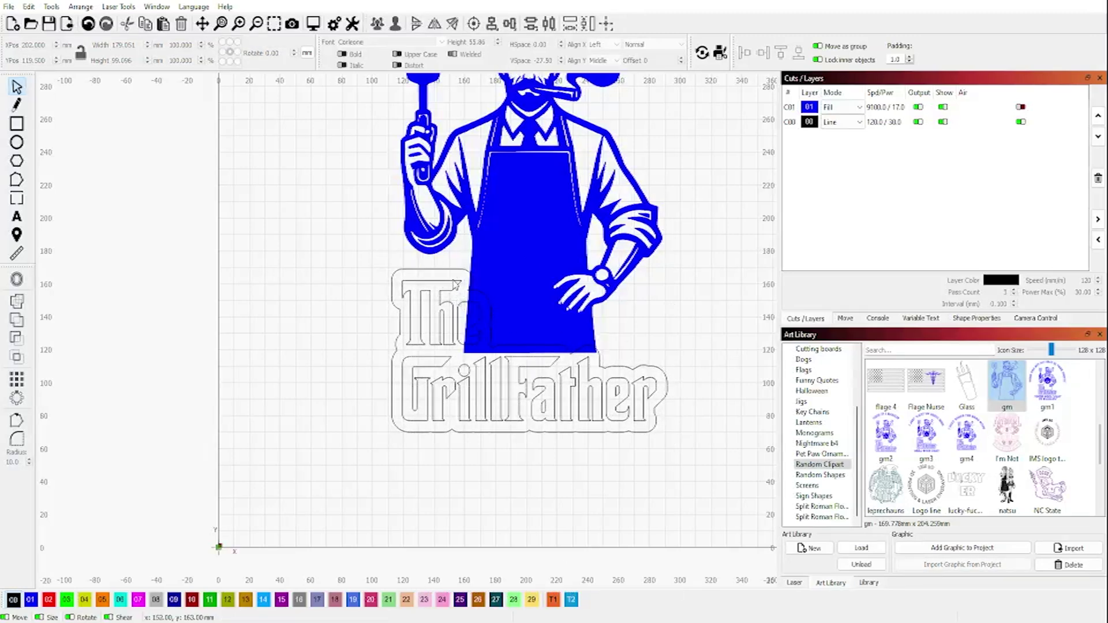
{"action": "left_click", "coordinate": [456, 284]}
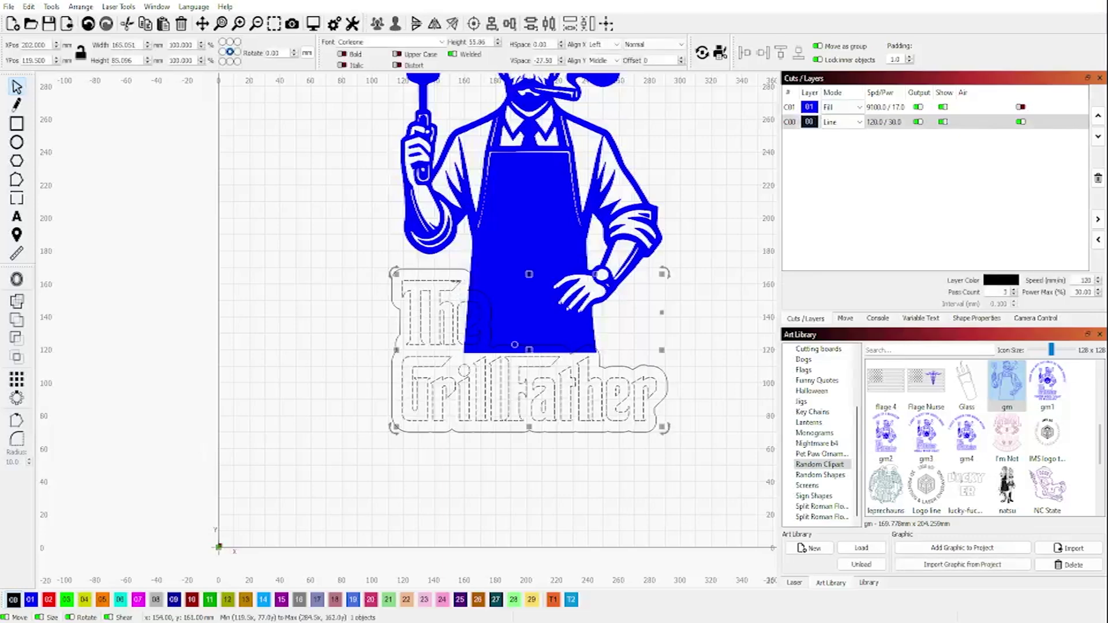
{"action": "left_click", "coordinate": [31, 600]}
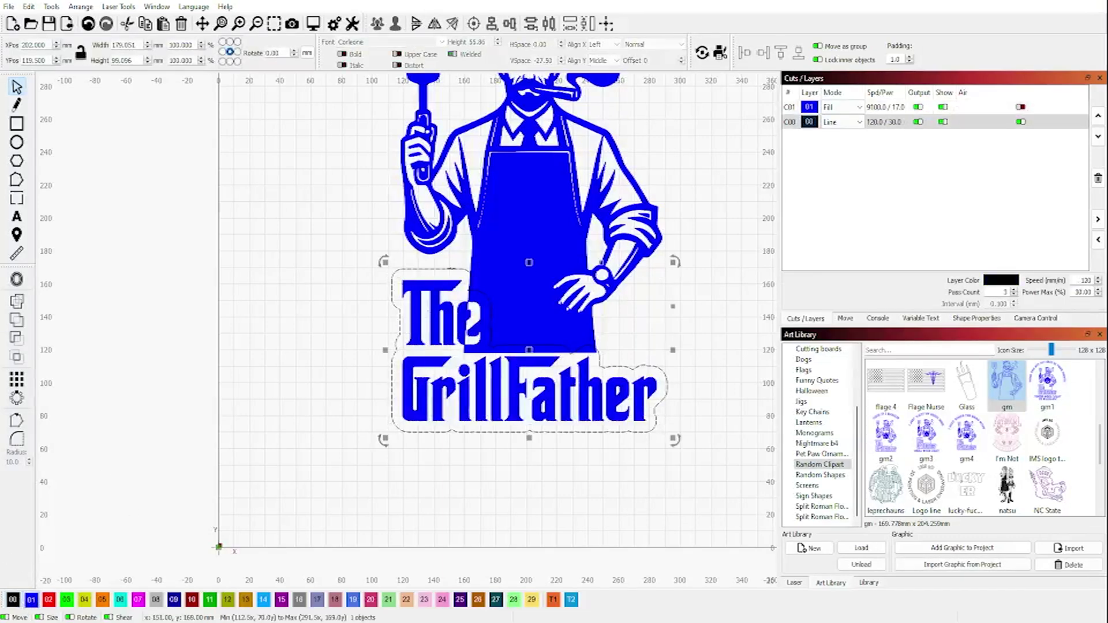
{"action": "left_click", "coordinate": [471, 249], "text": "shift"}
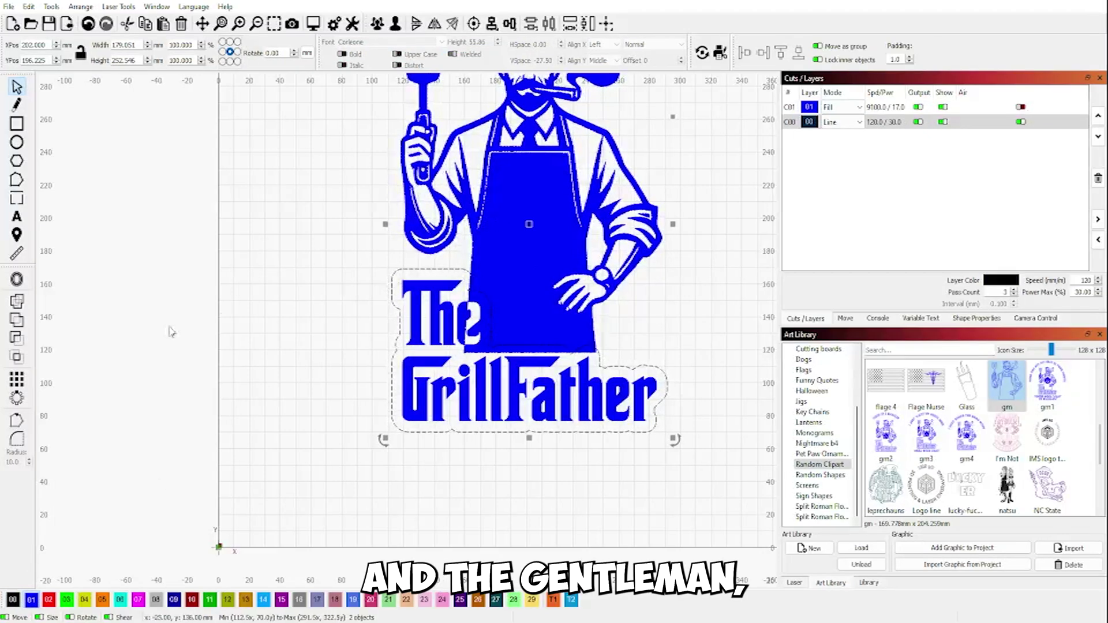
{"action": "left_click", "coordinate": [17, 319]}
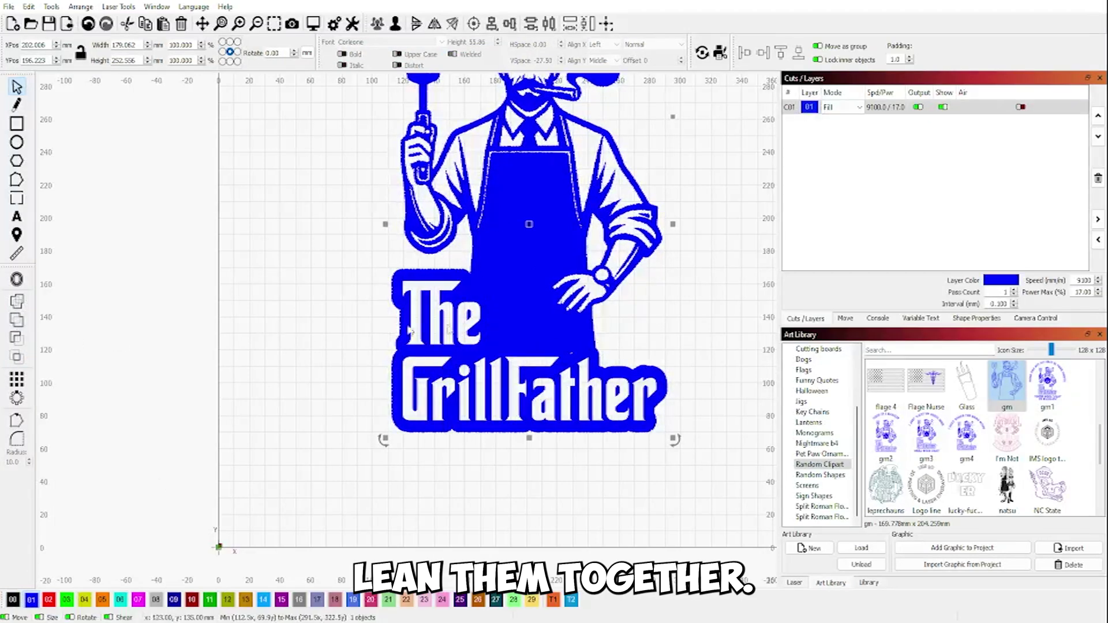
- Select the merged figure and lettering and ungroup them into separate shapes
{"action": "scroll", "coordinate": [500, 313], "scroll_direction": "up", "scroll_amount": 5}
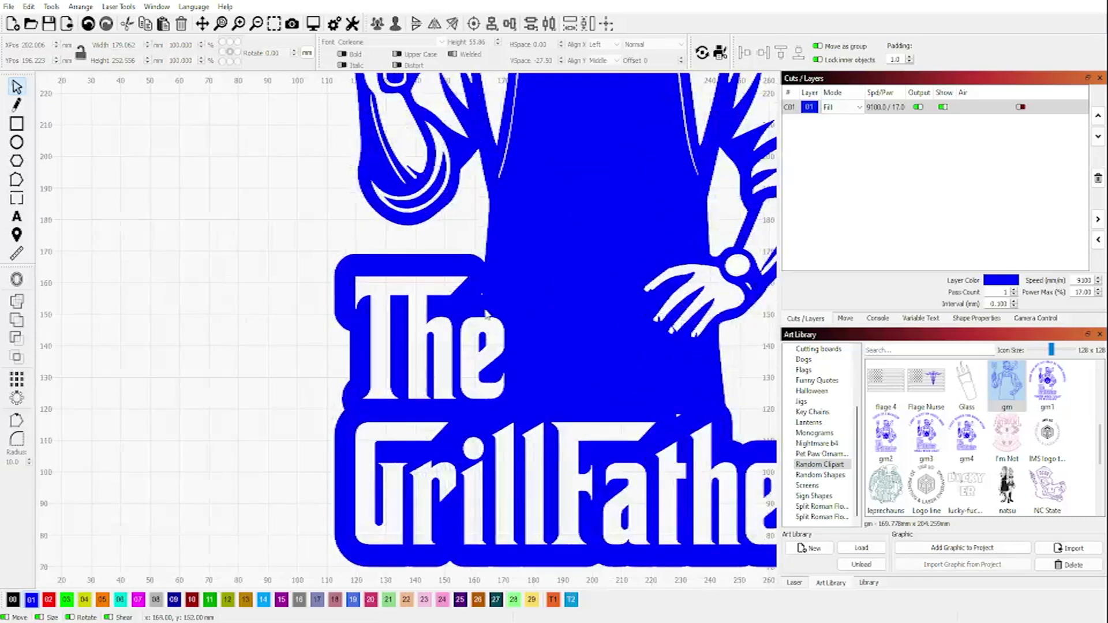
{"action": "scroll", "coordinate": [496, 294], "scroll_direction": "up", "scroll_amount": 2}
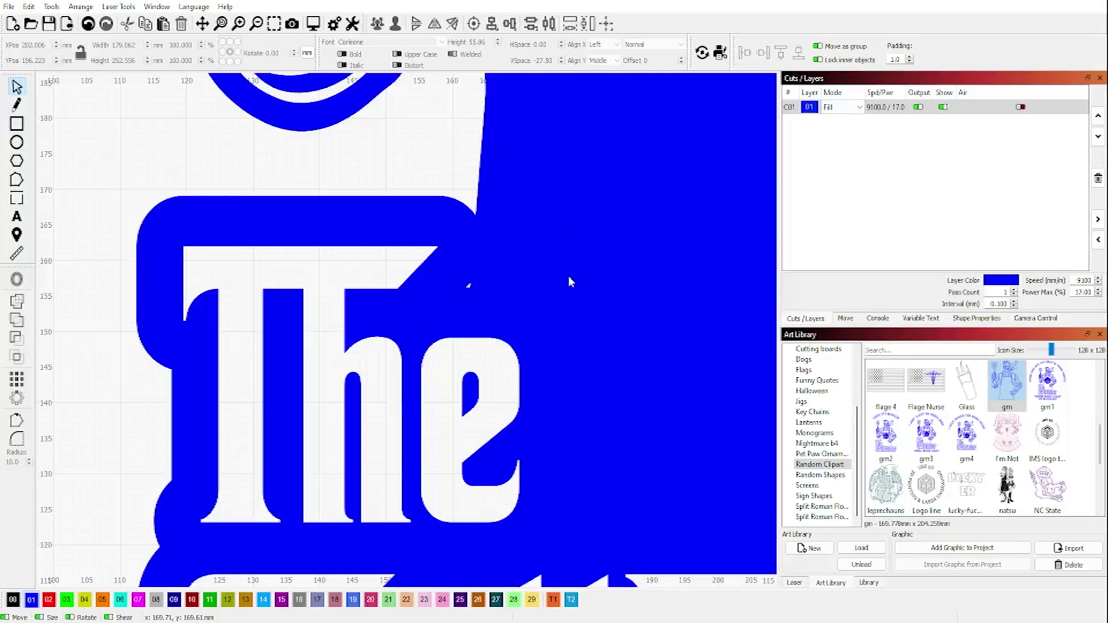
{"action": "scroll", "coordinate": [457, 175], "scroll_direction": "down", "scroll_amount": 8}
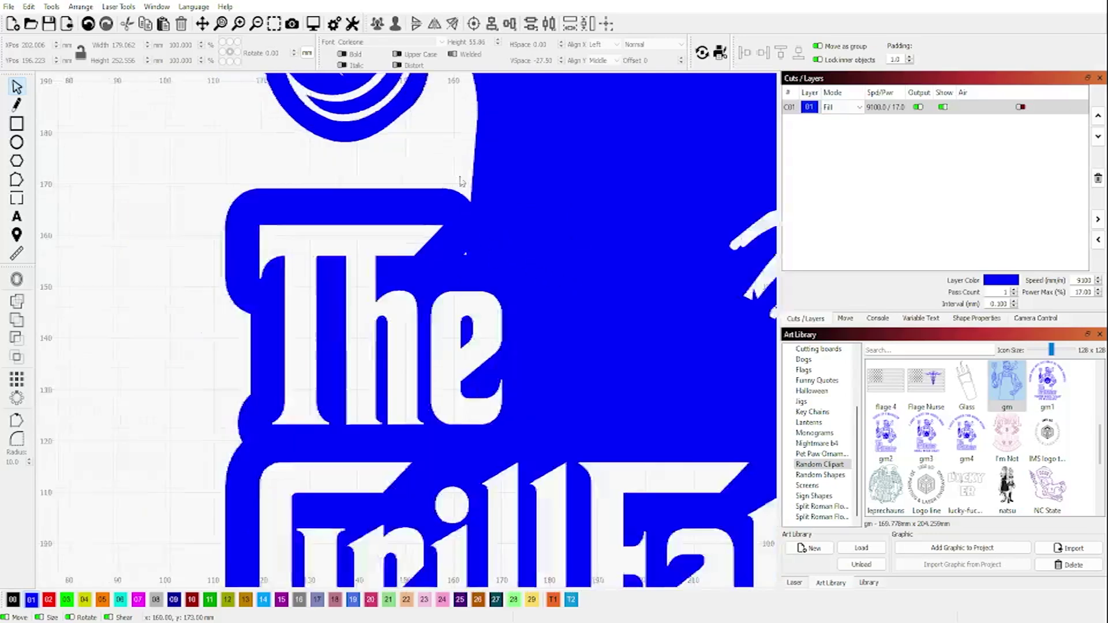
{"action": "left_click_drag", "start_coordinate": [358, 127], "coordinate": [658, 439]}
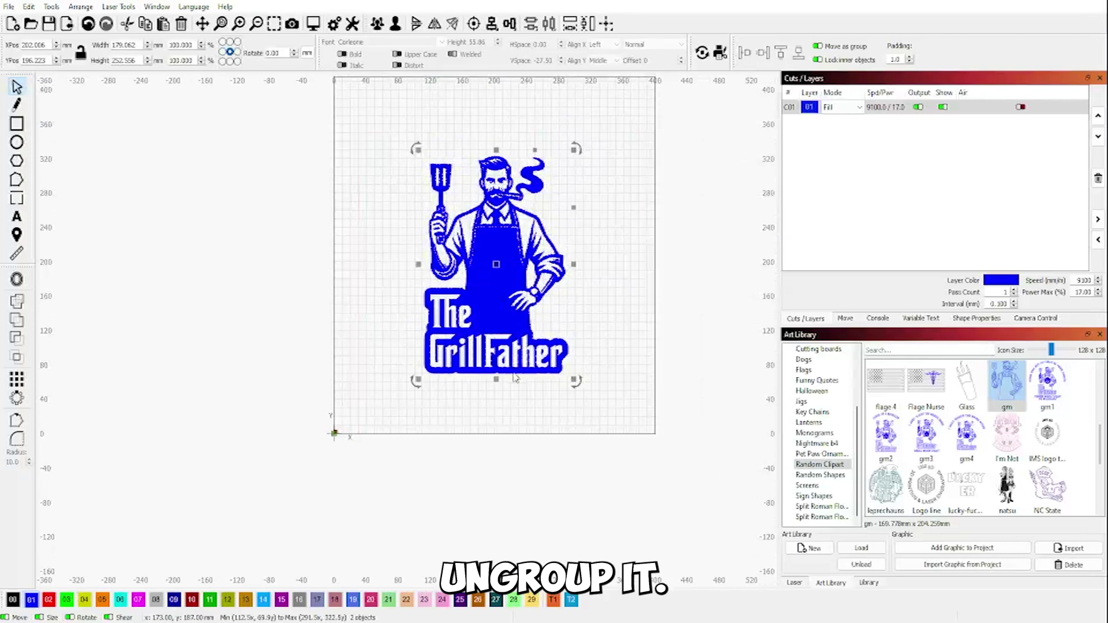
{"action": "key", "text": "ctrl+g"}
{"action": "scroll", "coordinate": [477, 293], "scroll_direction": "up", "scroll_amount": 4}
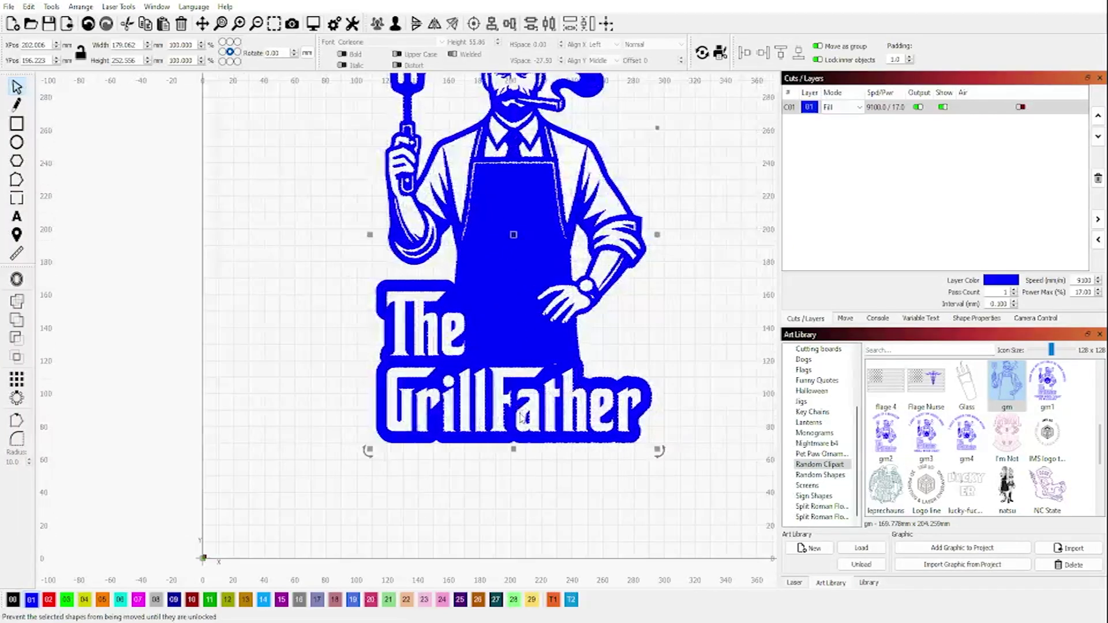
{"action": "left_click", "coordinate": [395, 24]}
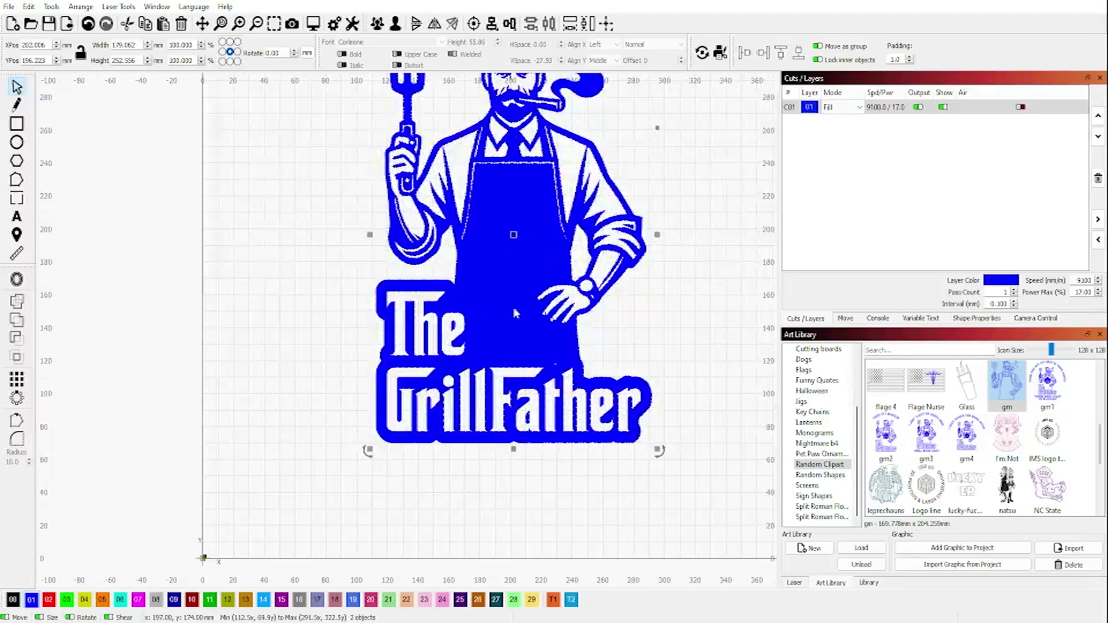
- Delete the two tiny stray slivers in the filled apron area, one above "Father" and one beside "The"
{"action": "left_click", "coordinate": [620, 349]}
{"action": "scroll", "coordinate": [620, 348], "scroll_direction": "up", "scroll_amount": 3}
{"action": "scroll", "coordinate": [620, 349], "scroll_direction": "up", "scroll_amount": 2}
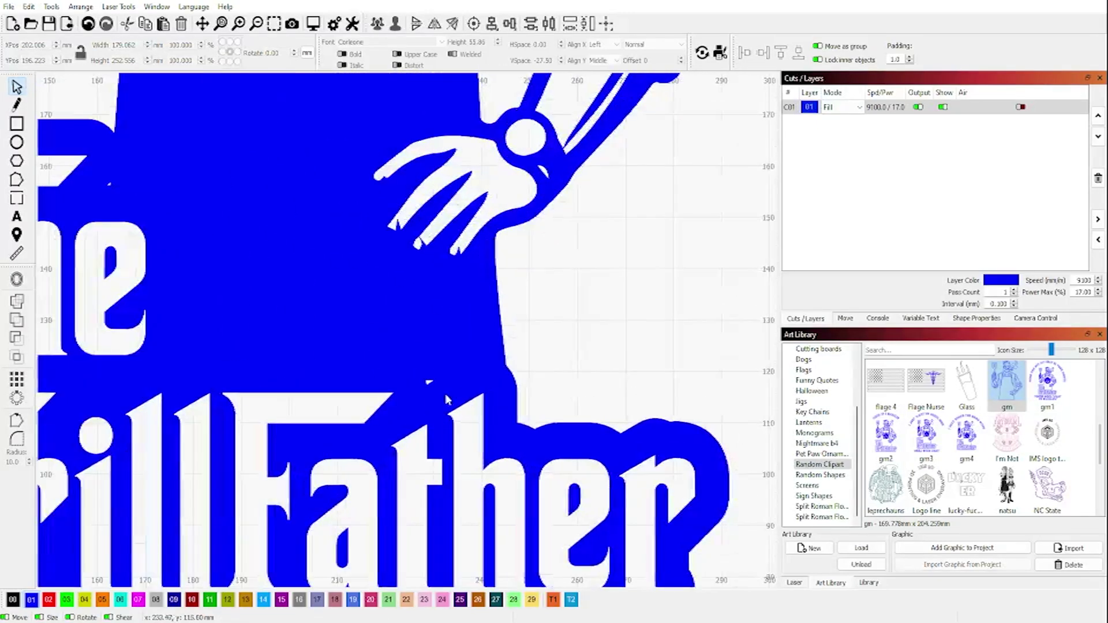
{"action": "left_click", "coordinate": [429, 382]}
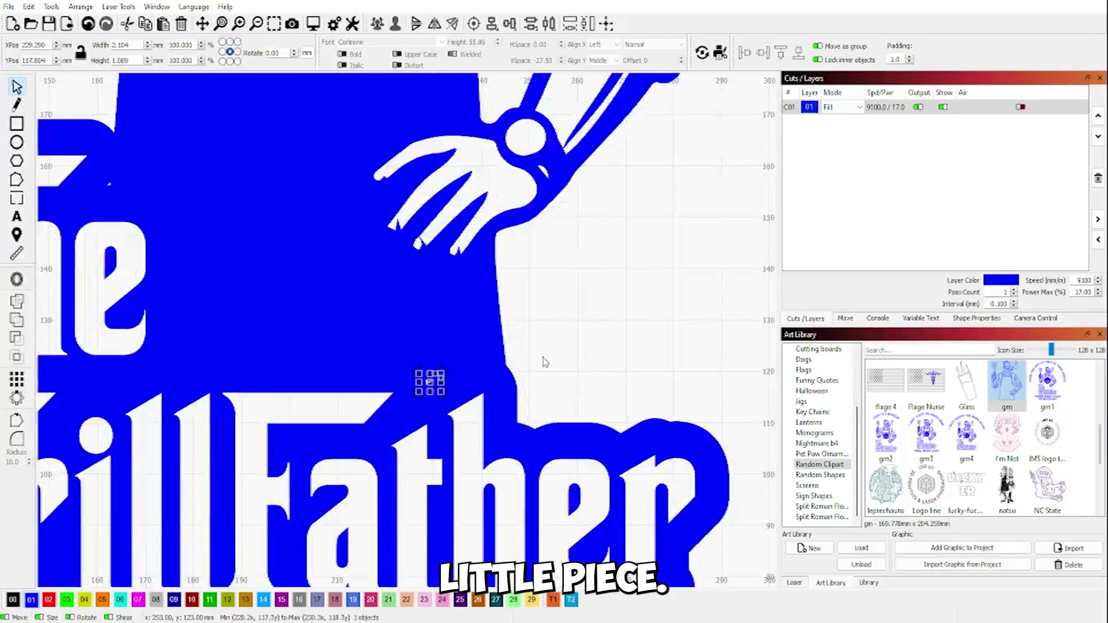
{"action": "key", "text": "Delete"}
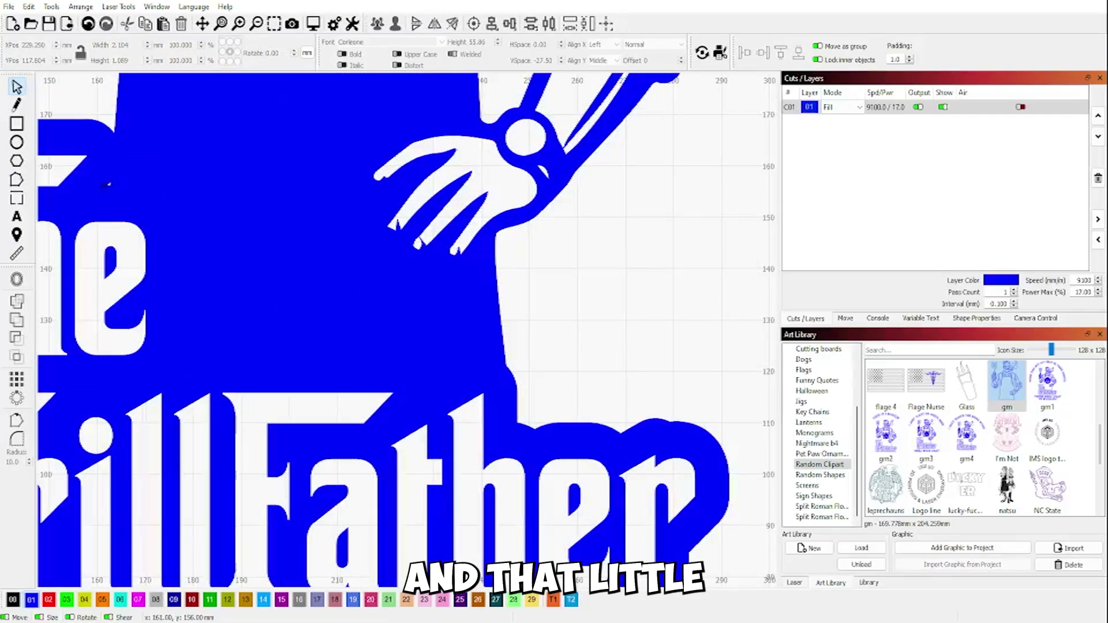
{"action": "left_click", "coordinate": [108, 185]}
{"action": "key", "text": "Delete"}
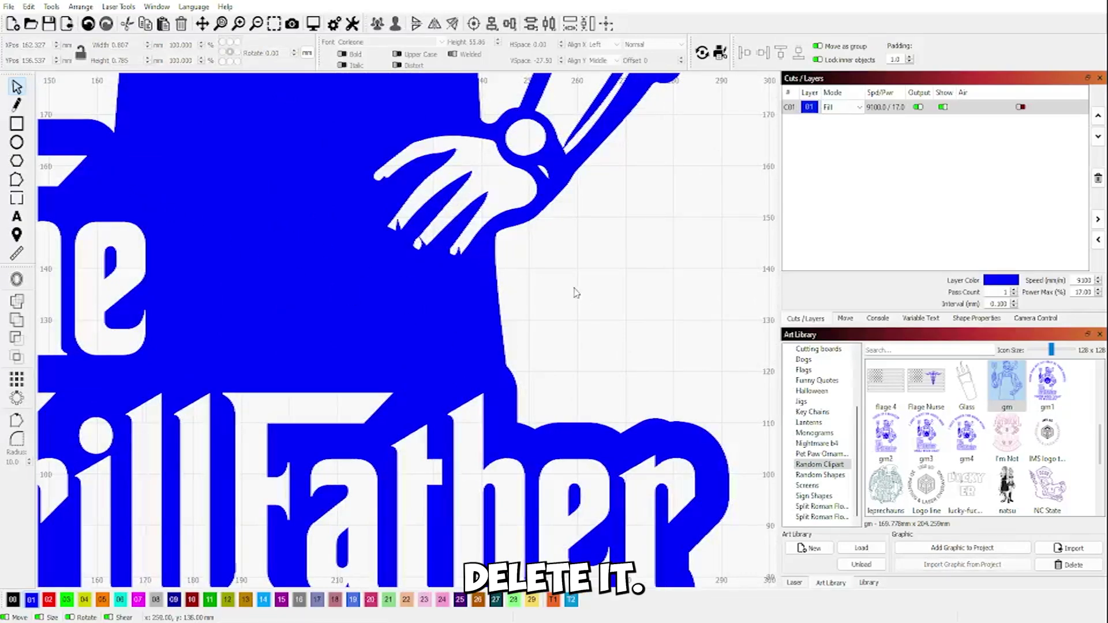
- Select all shapes of the figure and lettering and group them back into one object
{"action": "scroll", "coordinate": [615, 302], "scroll_direction": "down", "scroll_amount": 6}
{"action": "left_click_drag", "start_coordinate": [700, 307], "coordinate": [648, 361]}
{"action": "left_click_drag", "start_coordinate": [298, 124], "coordinate": [708, 525]}
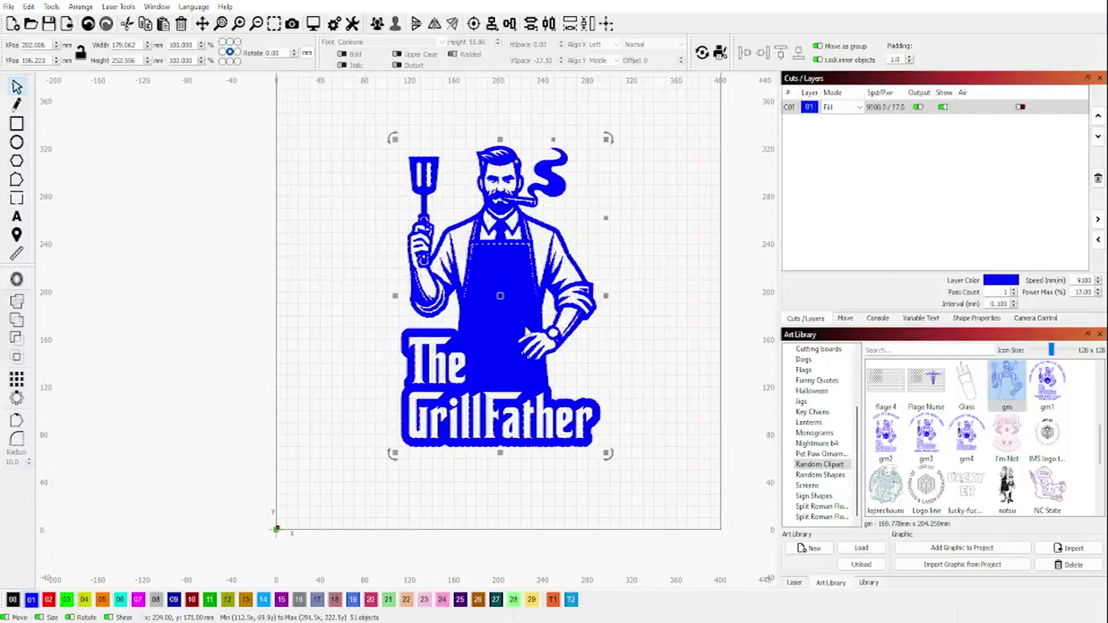
{"action": "left_click", "coordinate": [376, 23]}
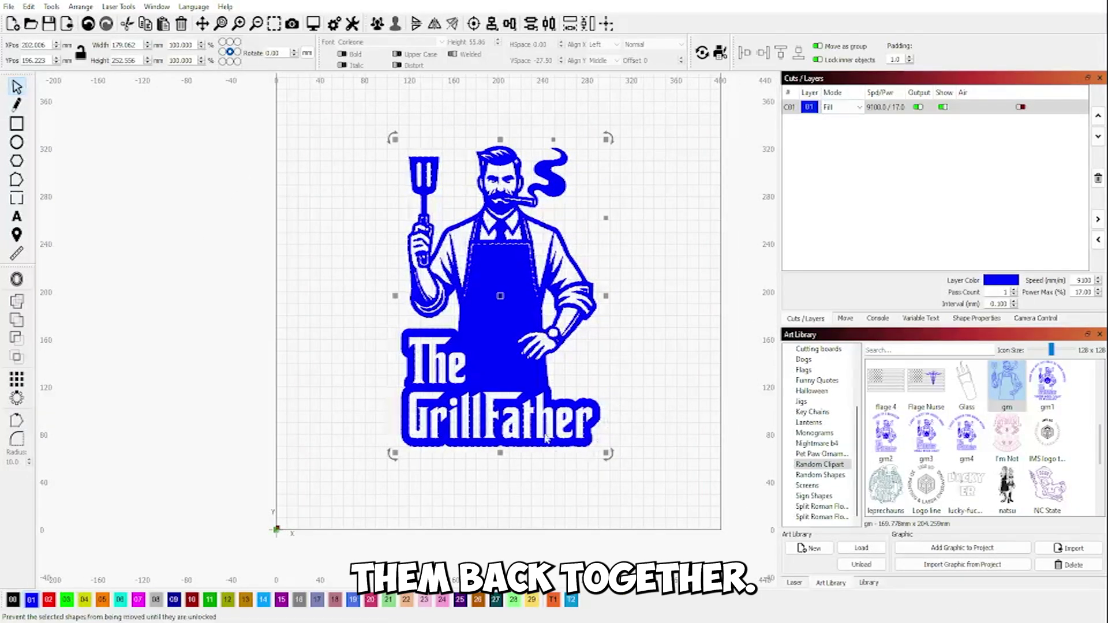
{"action": "left_click", "coordinate": [660, 335]}
{"action": "key", "text": "Escape"}
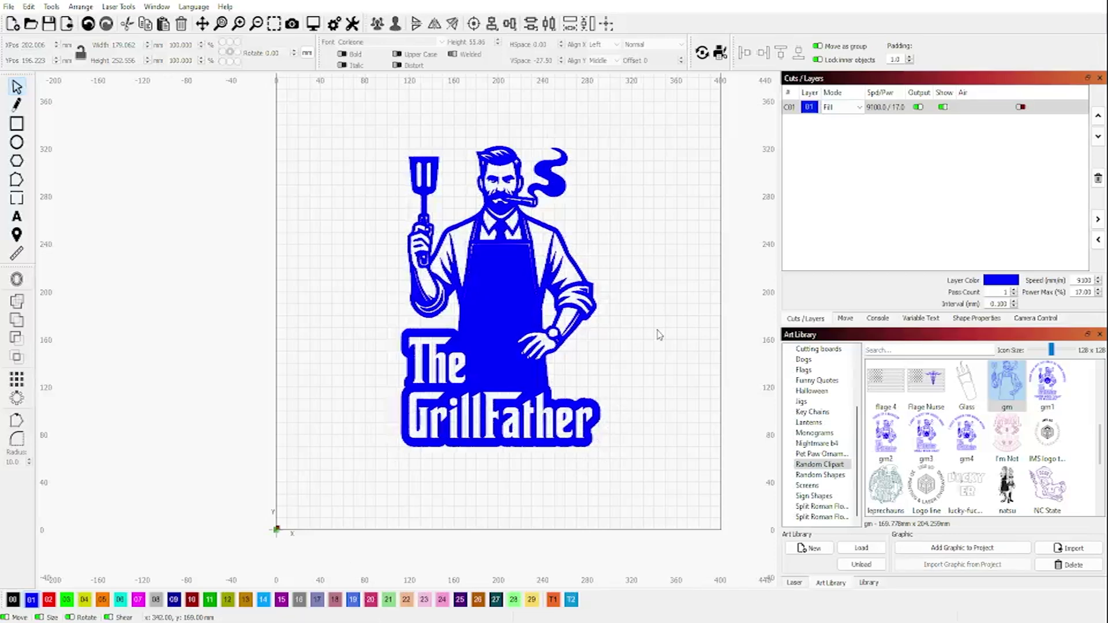
- Center the grouped design on the work area at X 200, Y 207.5 mm
{"action": "left_click", "coordinate": [503, 286]}
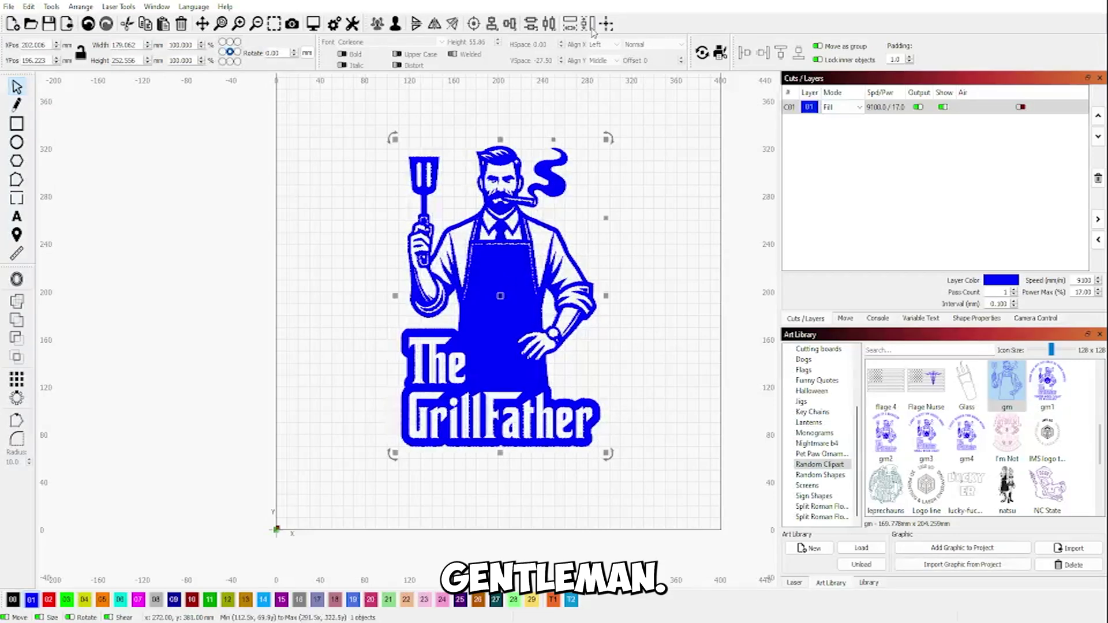
{"action": "key", "text": "p"}
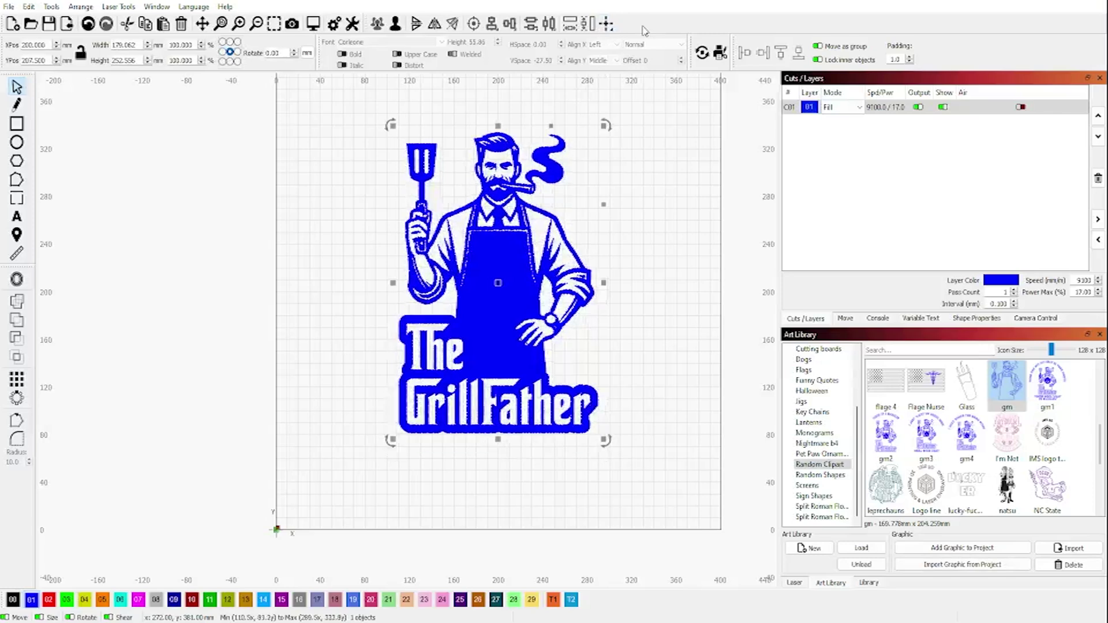
{"action": "left_click", "coordinate": [631, 329]}
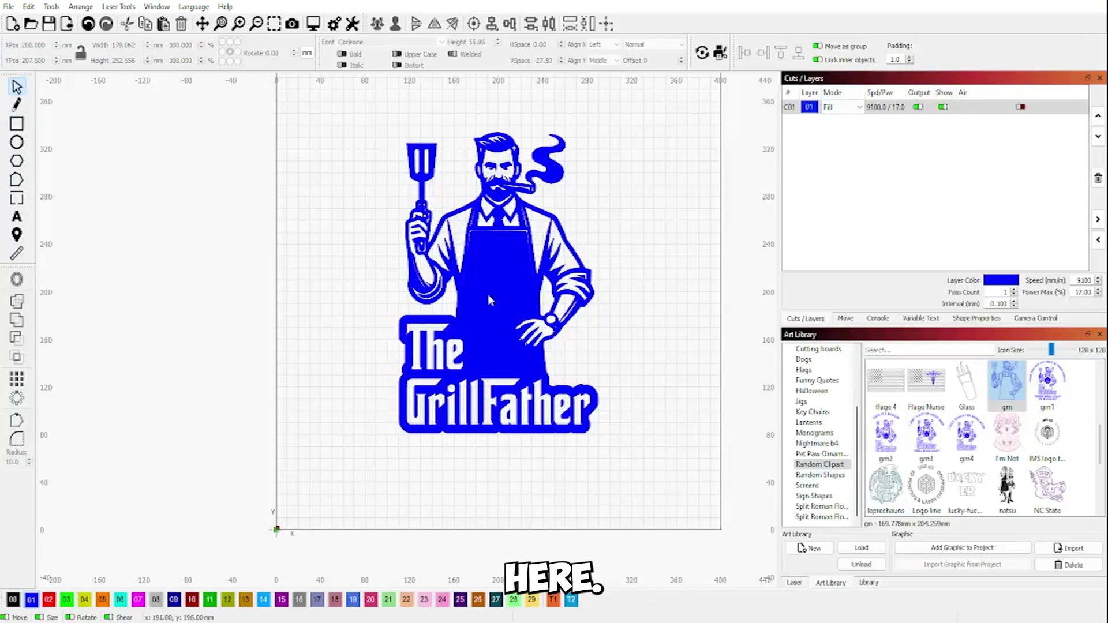
- Show the BBQ category of the art library
{"action": "scroll", "coordinate": [490, 298], "scroll_direction": "up", "scroll_amount": 4}
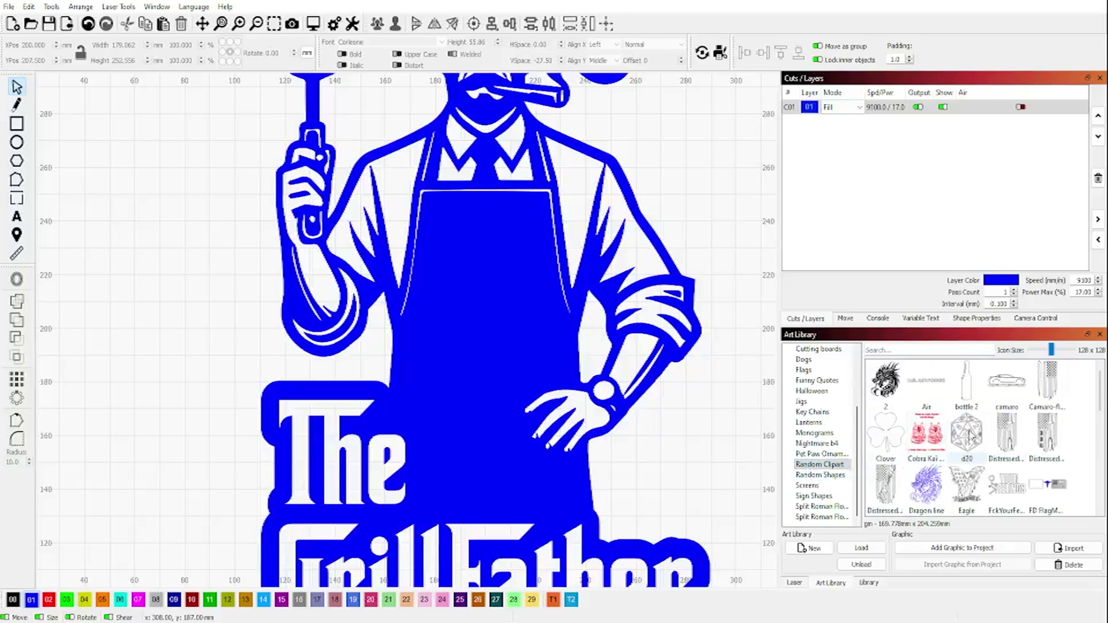
{"action": "scroll", "coordinate": [859, 393], "scroll_direction": "up", "scroll_amount": 3}
{"action": "left_click", "coordinate": [814, 370]}
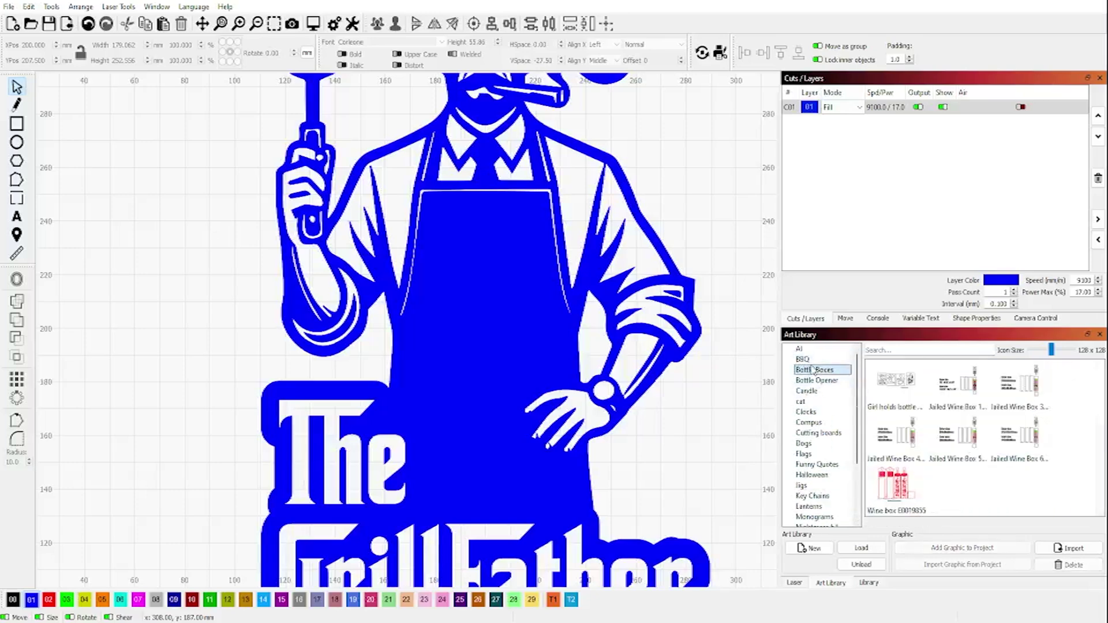
{"action": "left_click", "coordinate": [809, 358]}
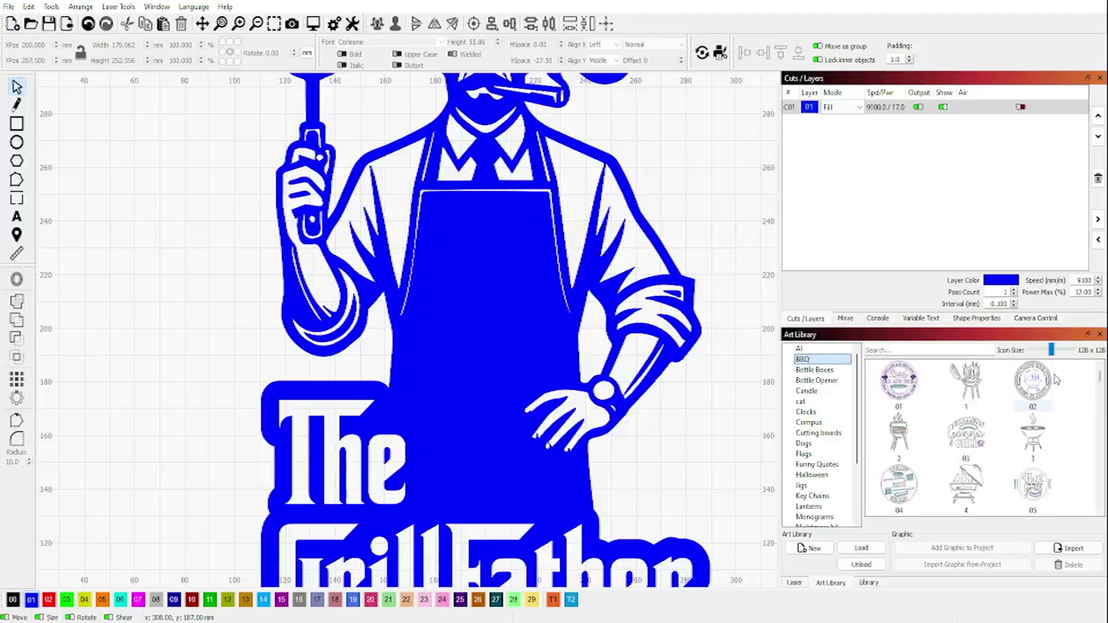
- Add the "Born to smoke" graphic from the BBQ category to the canvas beyond the work area
{"action": "scroll", "coordinate": [1067, 407], "scroll_direction": "down", "scroll_amount": 10}
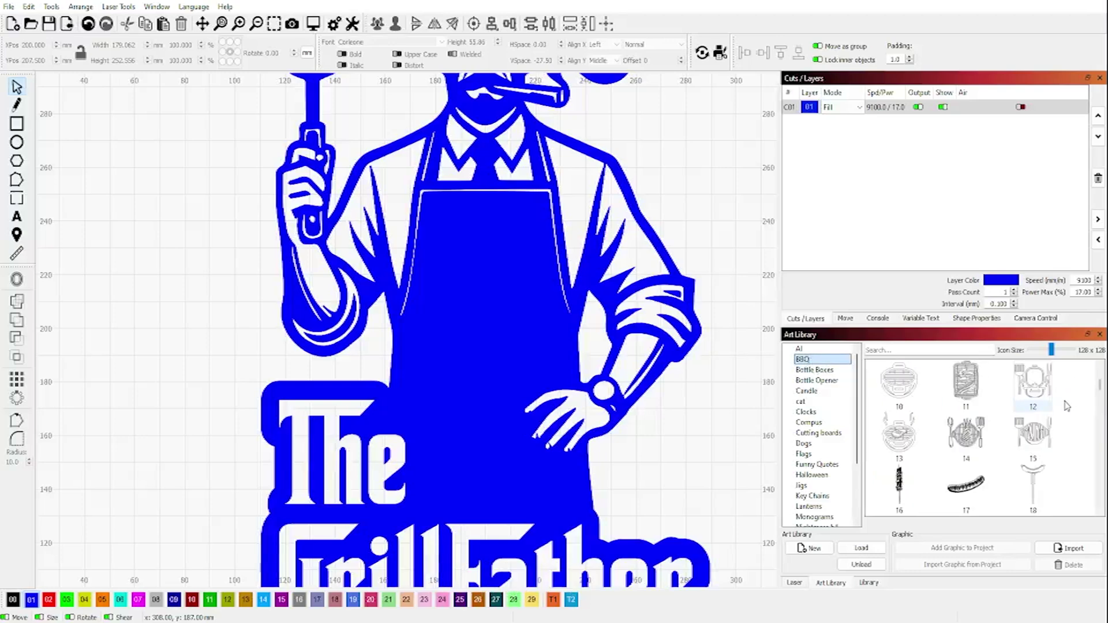
{"action": "scroll", "coordinate": [1065, 413], "scroll_direction": "down", "scroll_amount": 5}
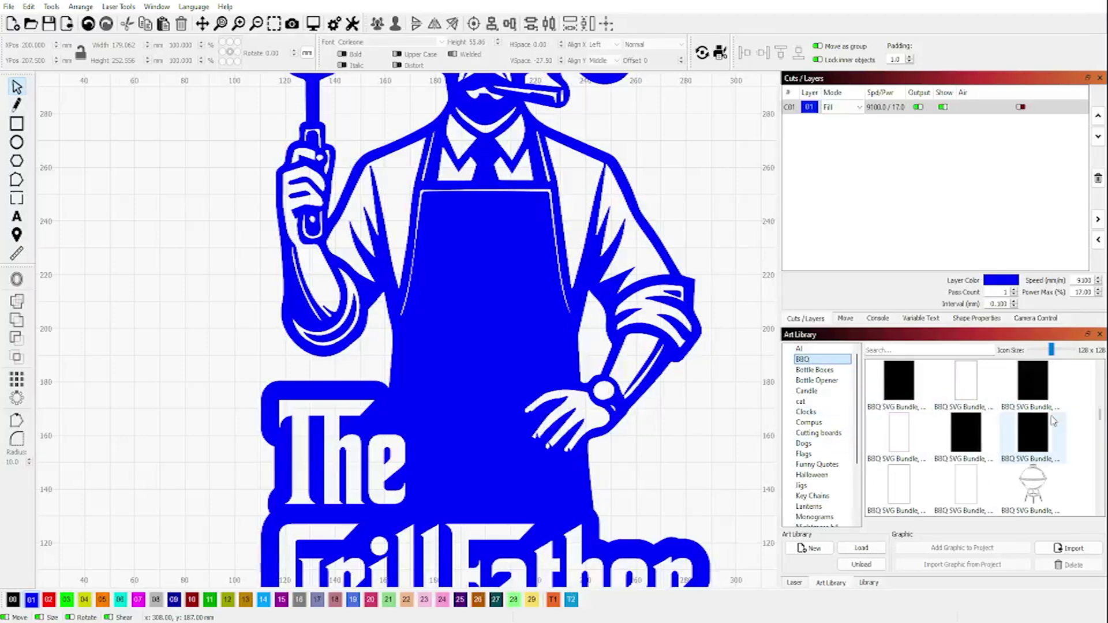
{"action": "left_click_drag", "start_coordinate": [966, 434], "coordinate": [403, 183]}
- Add the "gf" graphic with the meat slogan and grill tools from the BBQ category to the canvas
{"action": "scroll", "coordinate": [981, 439], "scroll_direction": "down", "scroll_amount": 5}
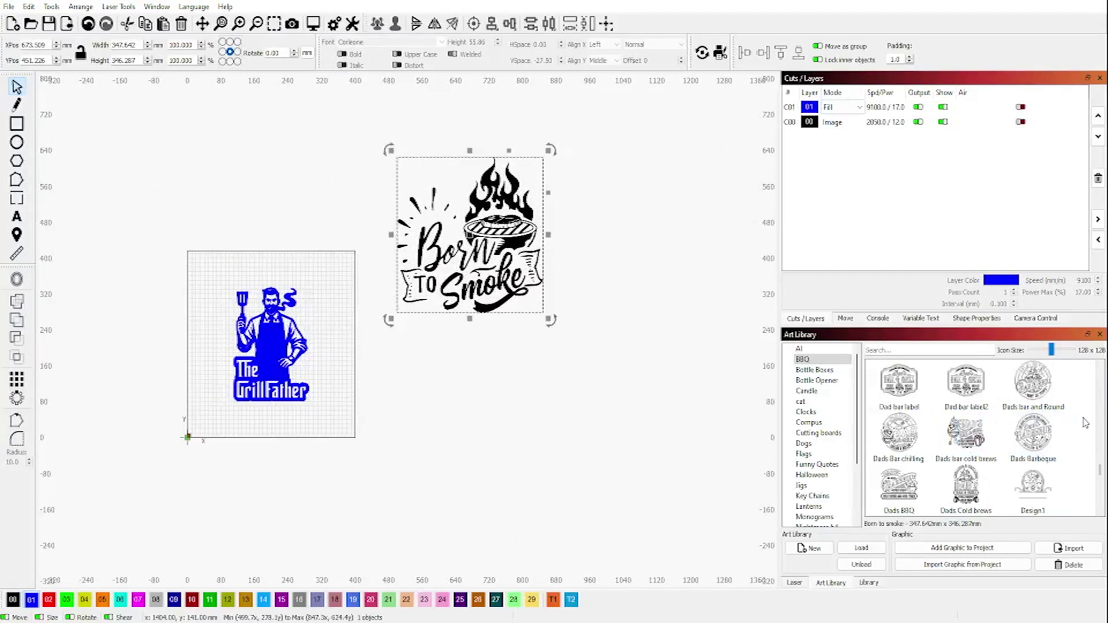
{"action": "scroll", "coordinate": [905, 455], "scroll_direction": "down", "scroll_amount": 3}
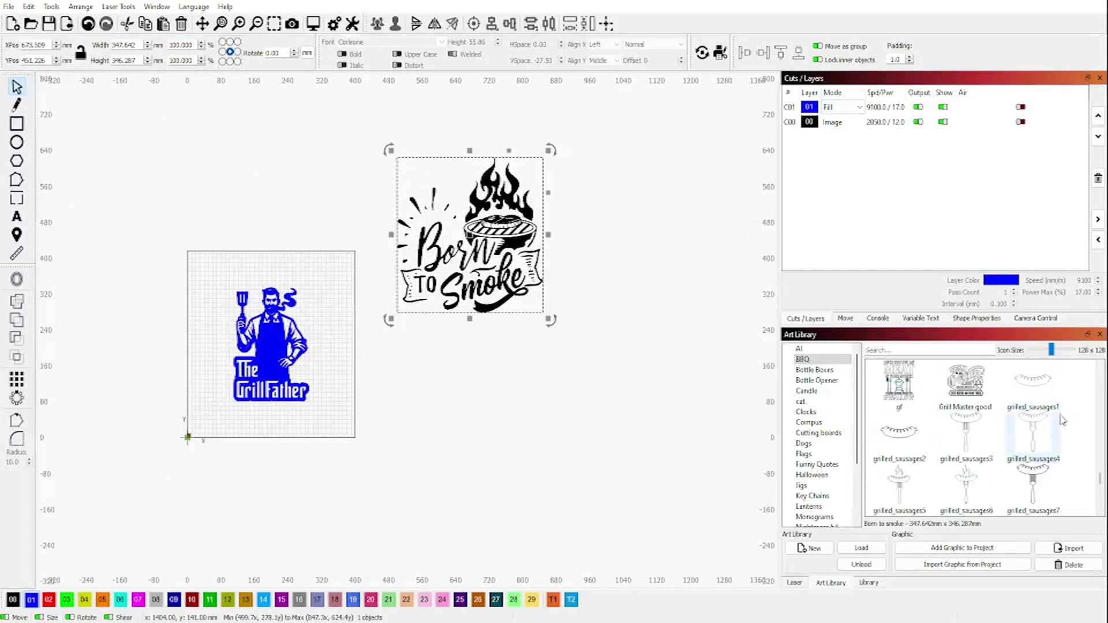
{"action": "scroll", "coordinate": [904, 455], "scroll_direction": "down", "scroll_amount": 1}
{"action": "scroll", "coordinate": [904, 455], "scroll_direction": "up", "scroll_amount": 1}
{"action": "left_click_drag", "start_coordinate": [899, 382], "coordinate": [744, 145]}
{"action": "scroll", "coordinate": [728, 450], "scroll_direction": "down", "scroll_amount": 3}
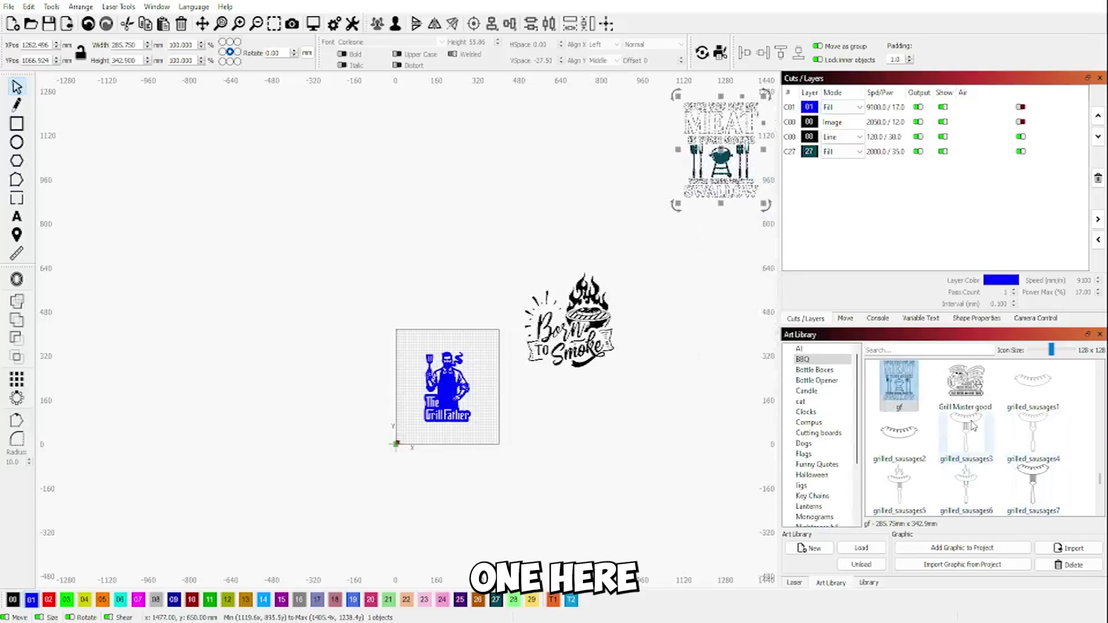
- Add the "I turn grills" graphic, place it in the empty area at about X 924, Y 59 mm, and assign it to blue layer 01
{"action": "scroll", "coordinate": [1011, 450], "scroll_direction": "down", "scroll_amount": 6}
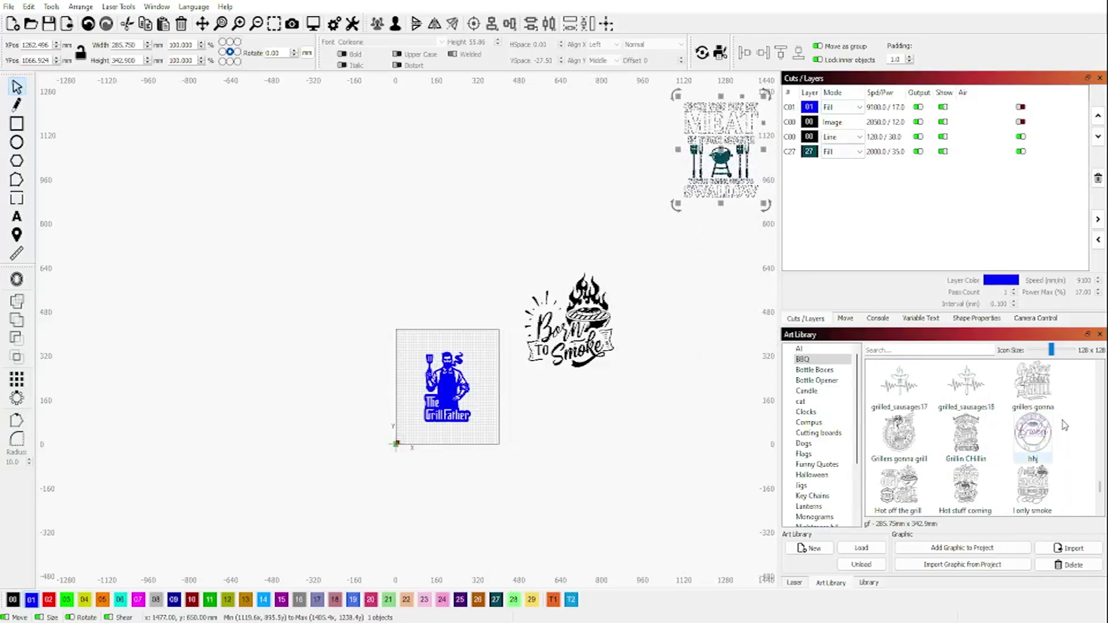
{"action": "scroll", "coordinate": [1101, 493], "scroll_direction": "down", "scroll_amount": 3}
{"action": "scroll", "coordinate": [1101, 493], "scroll_direction": "down", "scroll_amount": 1}
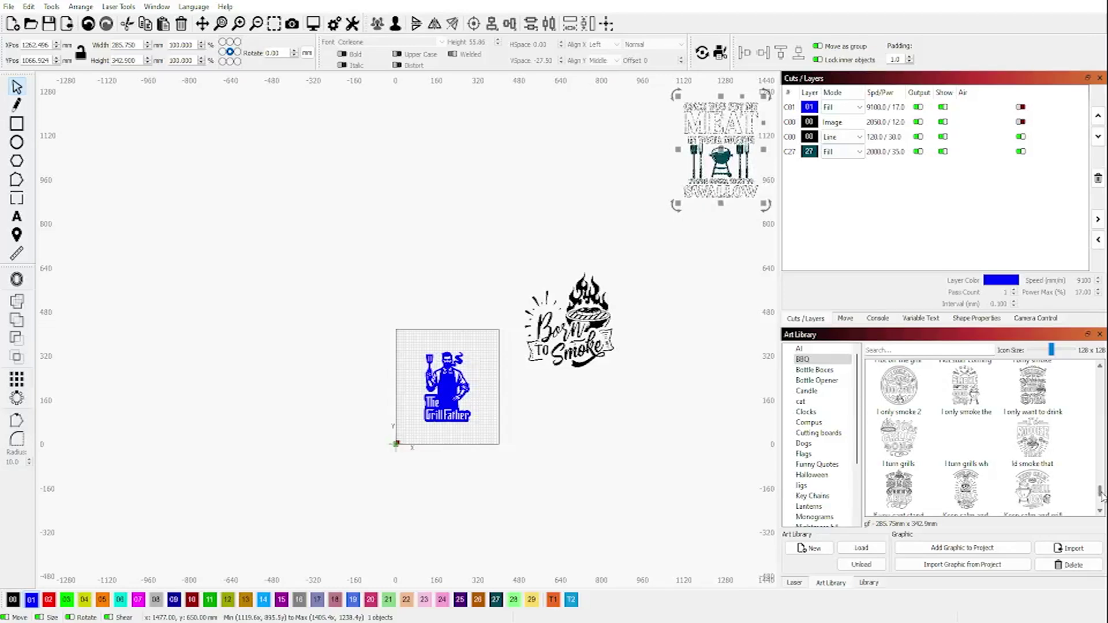
{"action": "left_click_drag", "start_coordinate": [898, 442], "coordinate": [676, 455]}
{"action": "scroll", "coordinate": [678, 464], "scroll_direction": "up", "scroll_amount": 5}
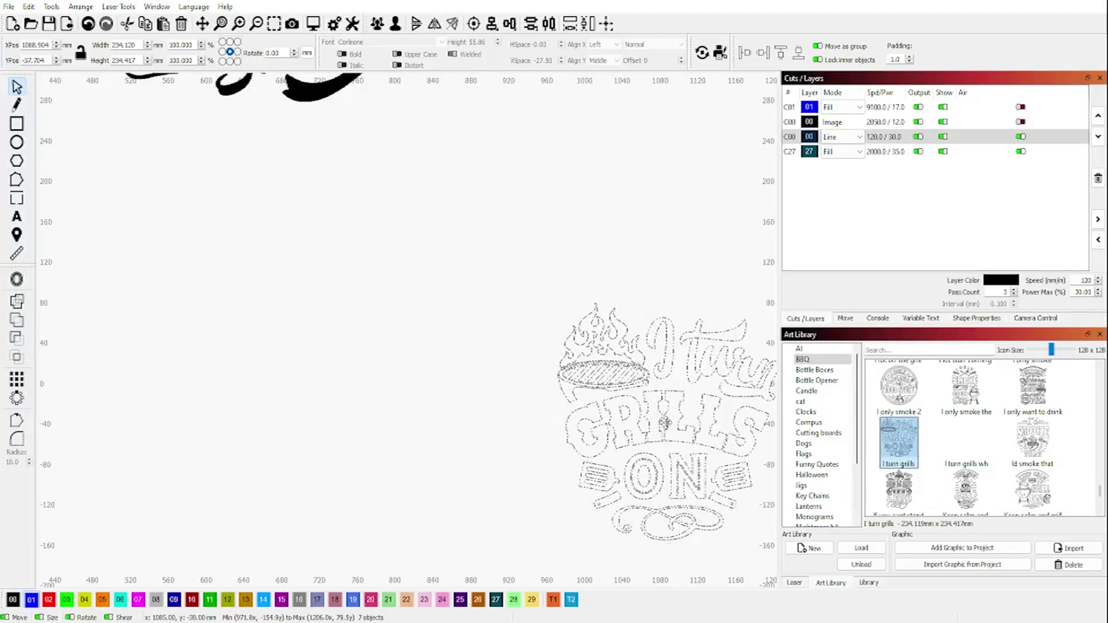
{"action": "left_click_drag", "start_coordinate": [654, 418], "coordinate": [499, 320]}
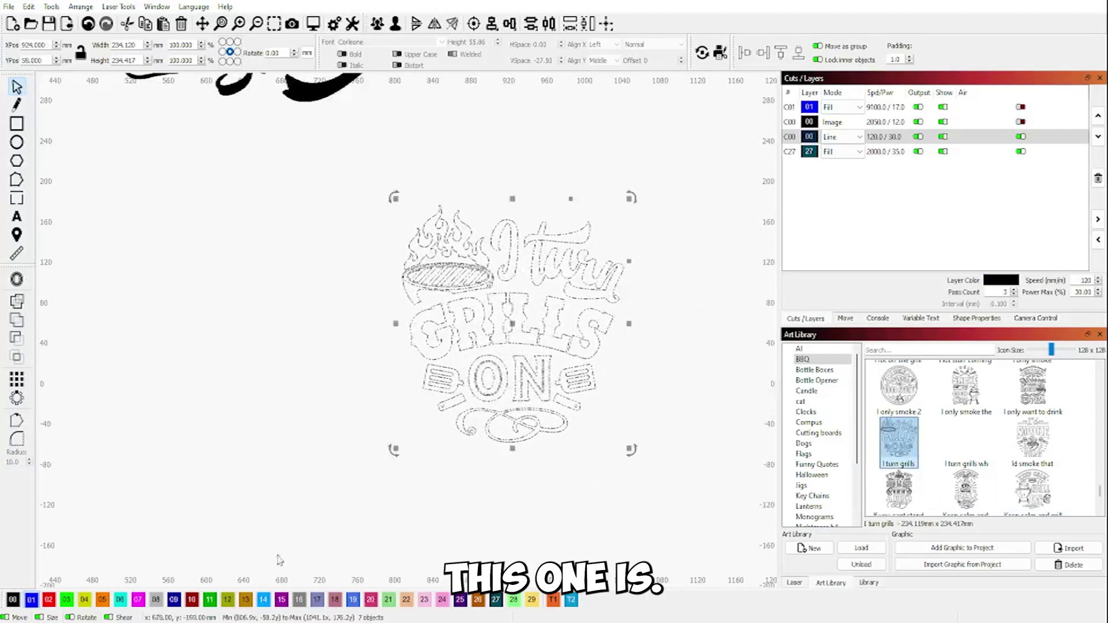
{"action": "left_click", "coordinate": [31, 600]}
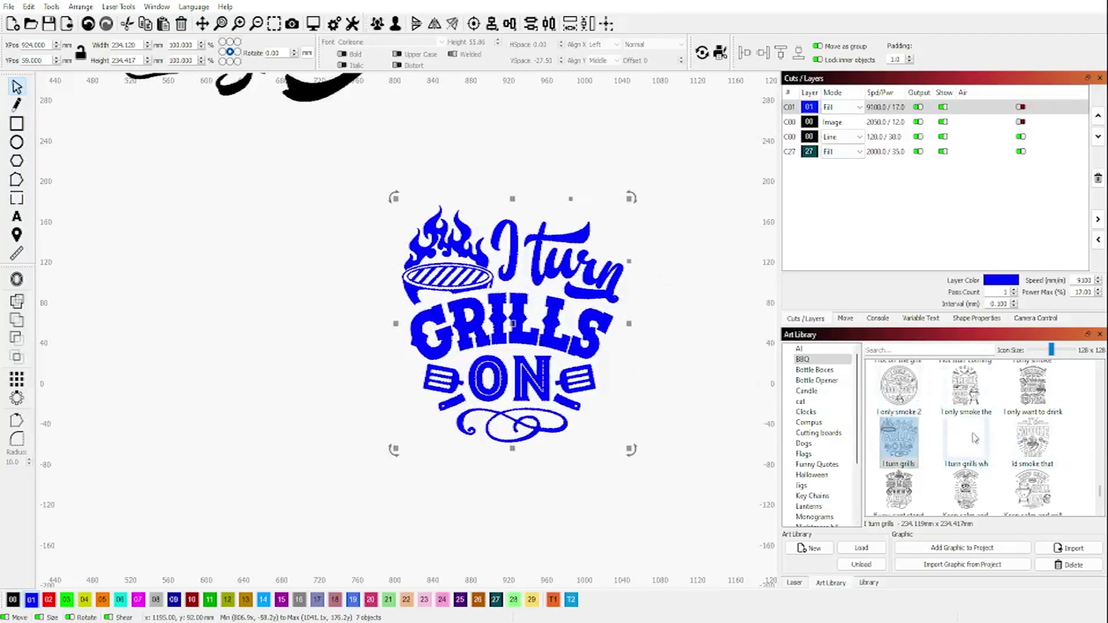
- Add the "Id smoke that" graphic beside the work area and assign it to blue layer 01
{"action": "left_click_drag", "start_coordinate": [1030, 442], "coordinate": [166, 315]}
{"action": "scroll", "coordinate": [369, 430], "scroll_direction": "down", "scroll_amount": 3}
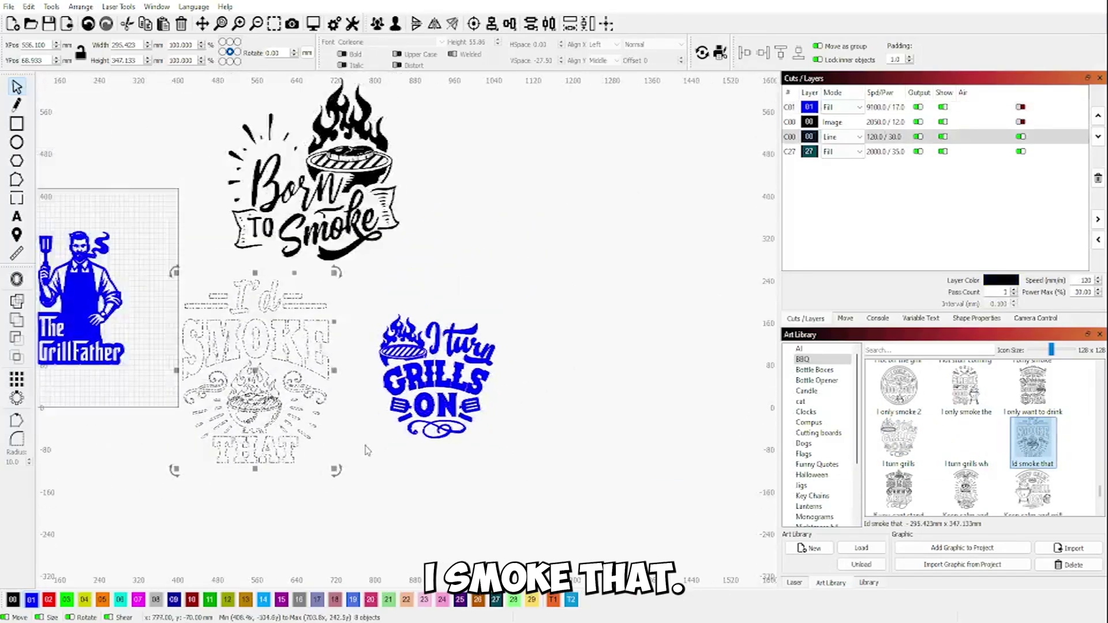
{"action": "left_click_drag", "start_coordinate": [366, 451], "coordinate": [546, 391]}
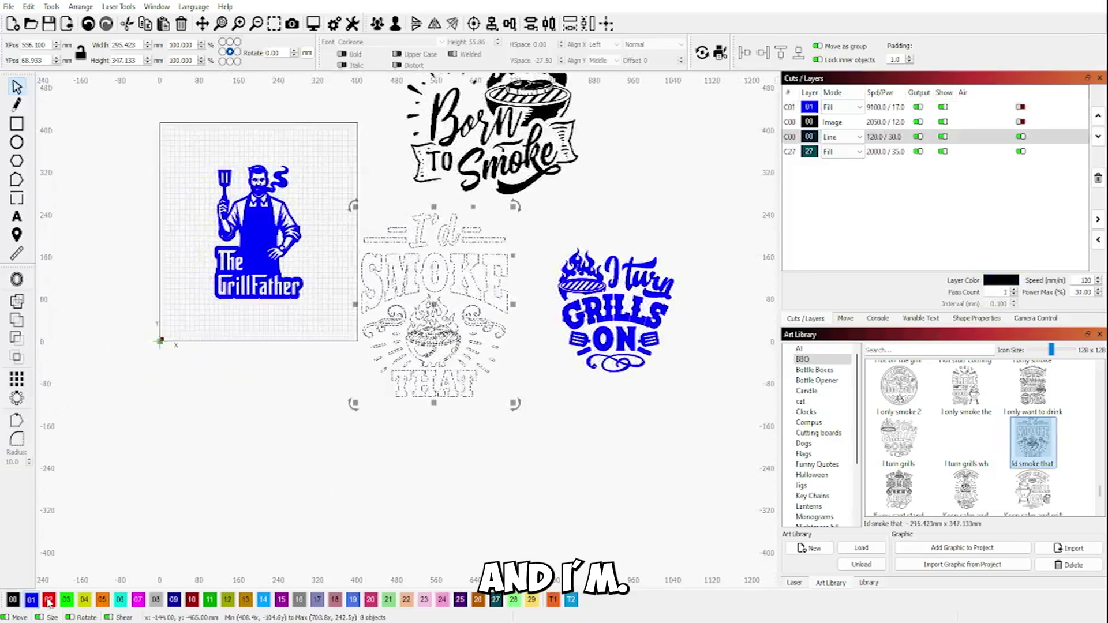
{"action": "left_click", "coordinate": [30, 602]}
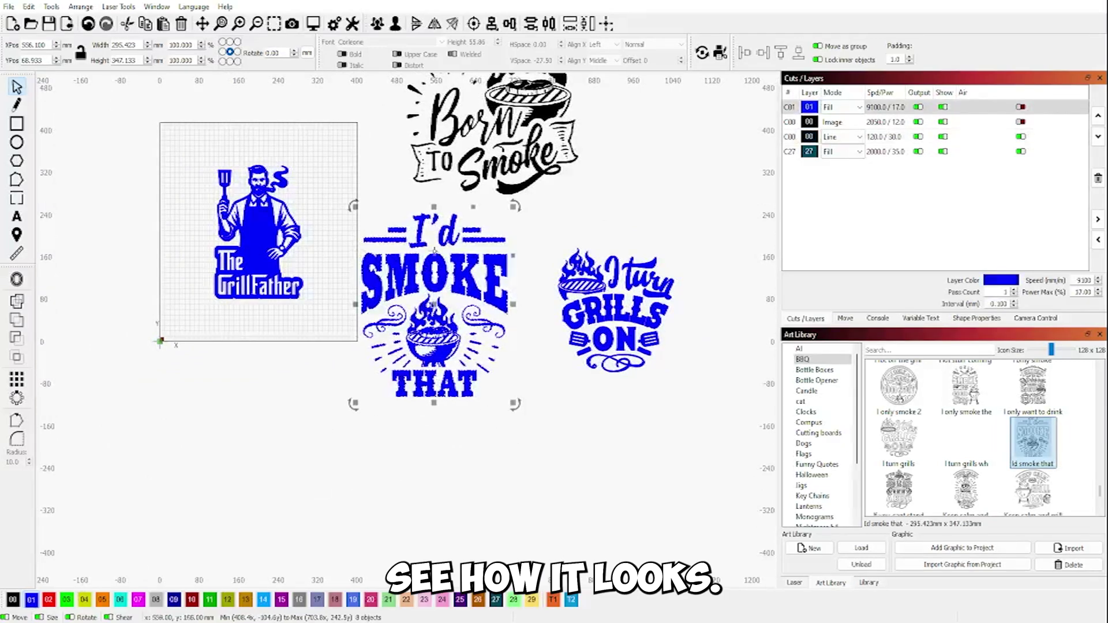
- Scale the "I'd Smoke That" graphic to about 54.4 mm wide and position it on the apron at X 200, Y 211 mm
{"action": "left_click_drag", "start_coordinate": [353, 206], "coordinate": [251, 231]}
{"action": "scroll", "coordinate": [328, 256], "scroll_direction": "up", "scroll_amount": 3}
{"action": "scroll", "coordinate": [322, 258], "scroll_direction": "up", "scroll_amount": 5}
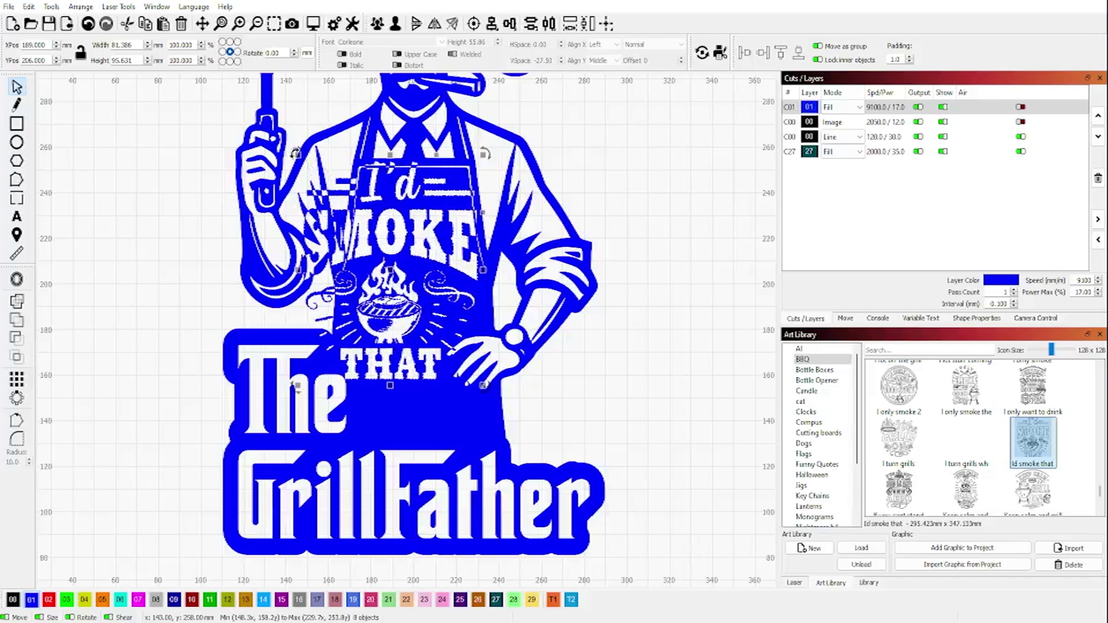
{"action": "left_click_drag", "start_coordinate": [296, 154], "coordinate": [327, 188]}
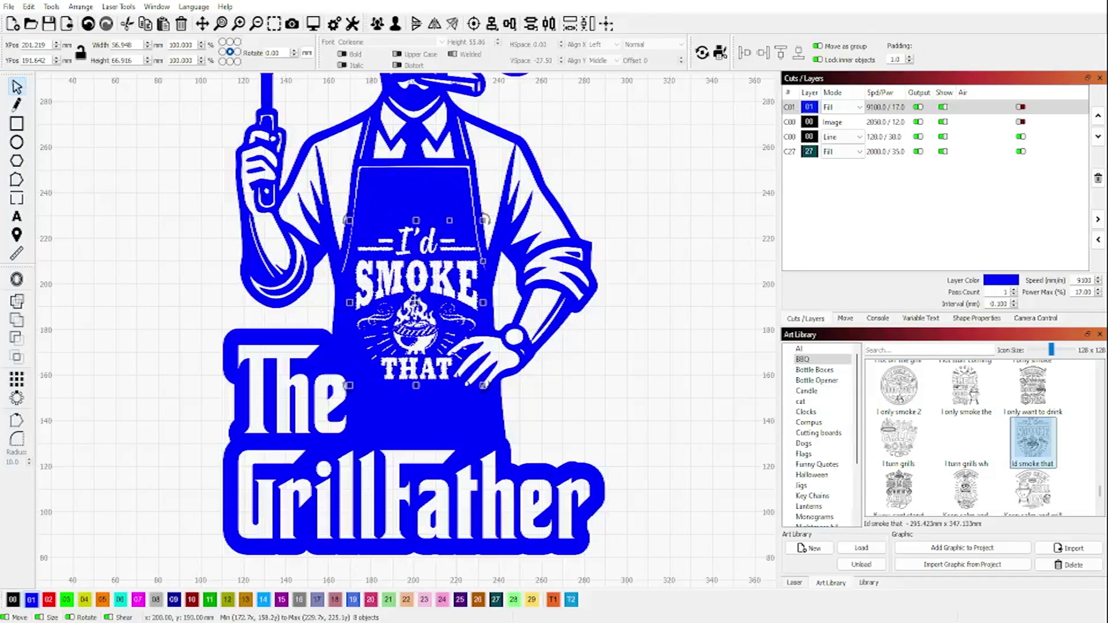
{"action": "left_click_drag", "start_coordinate": [413, 303], "coordinate": [411, 270]}
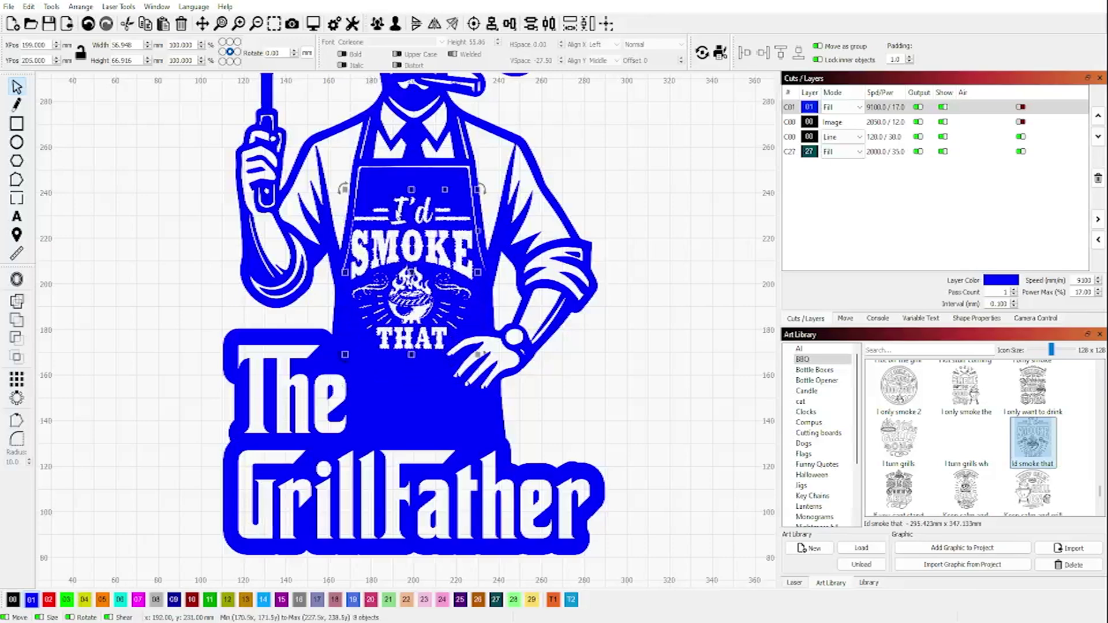
{"action": "left_click_drag", "start_coordinate": [345, 189], "coordinate": [349, 191]}
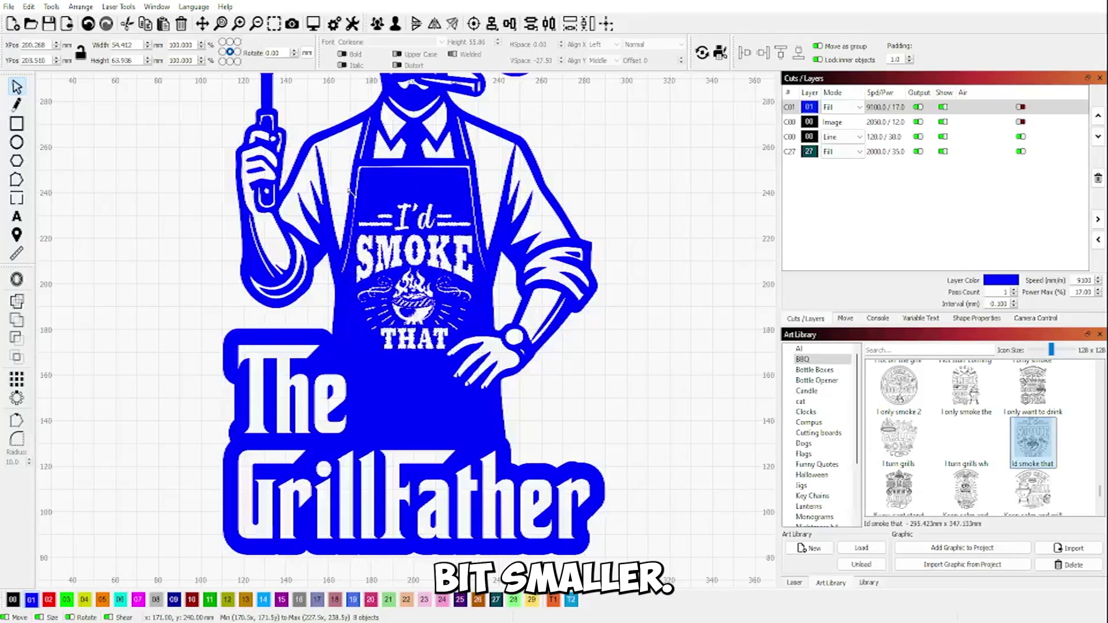
{"action": "left_click_drag", "start_coordinate": [411, 277], "coordinate": [411, 270]}
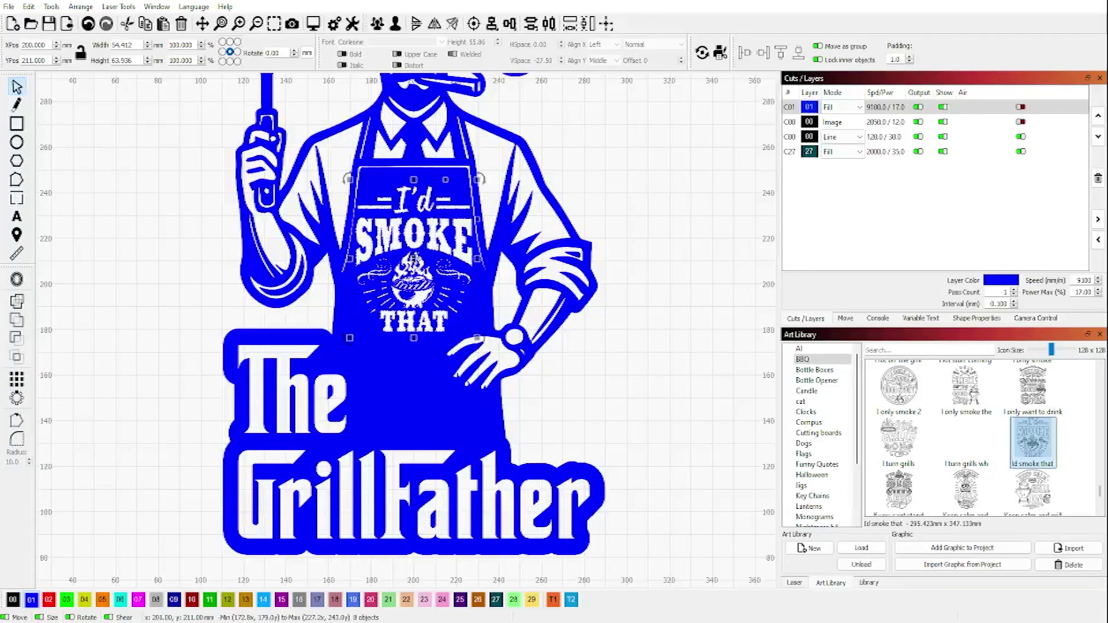
{"action": "left_click", "coordinate": [631, 186]}
- Delete the "Born to Smoke" image outside the work area
{"action": "scroll", "coordinate": [652, 282], "scroll_direction": "down", "scroll_amount": 3}
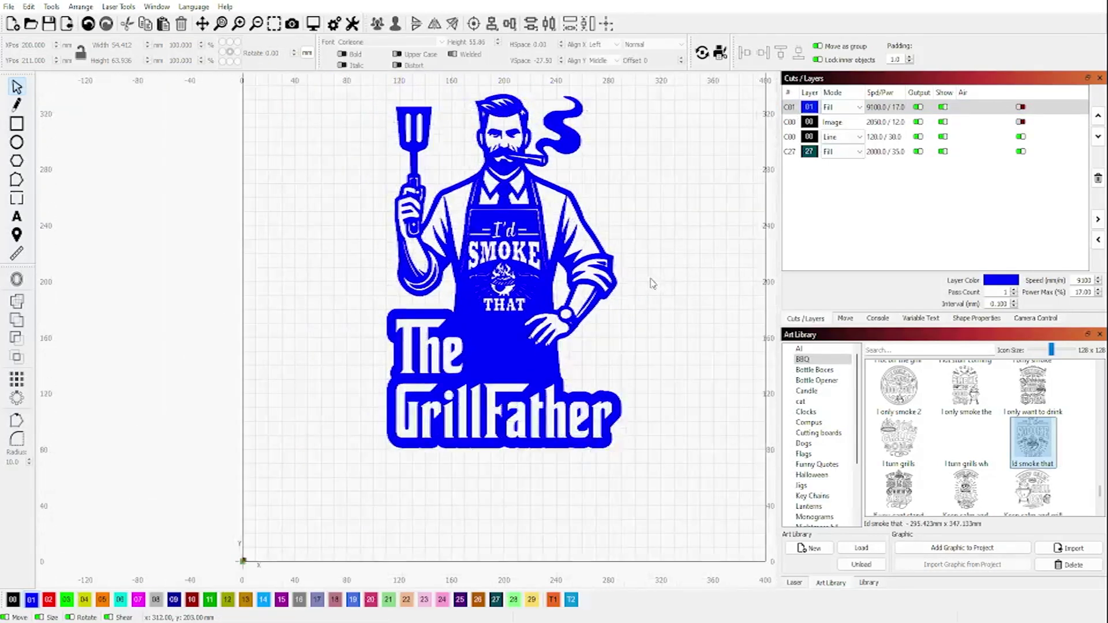
{"action": "scroll", "coordinate": [652, 280], "scroll_direction": "down", "scroll_amount": 2}
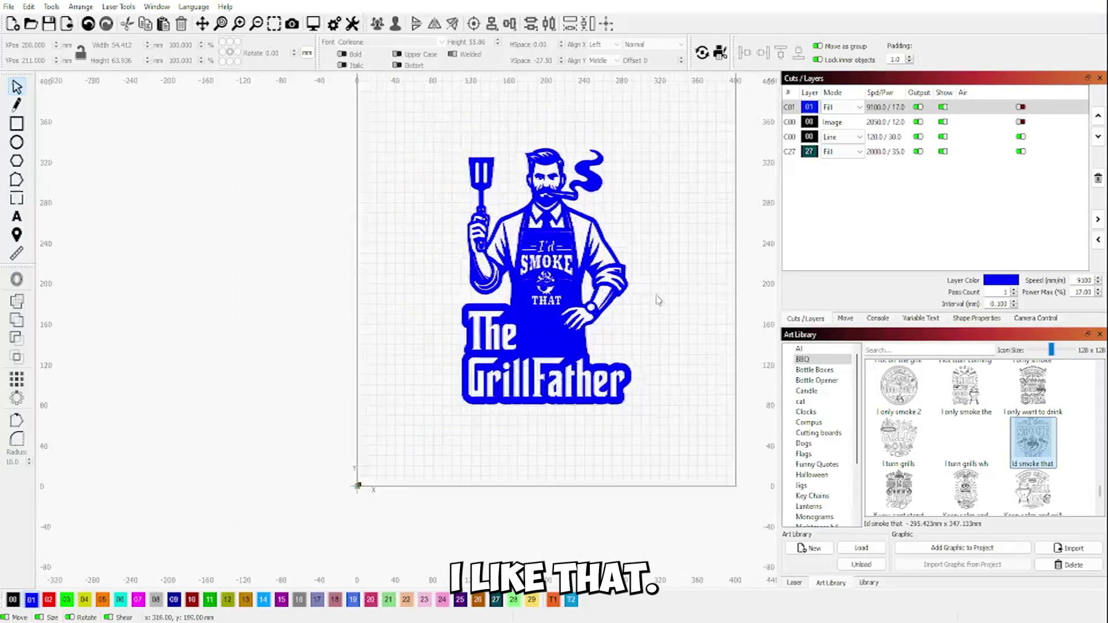
{"action": "left_click_drag", "start_coordinate": [656, 302], "coordinate": [283, 329]}
{"action": "left_click_drag", "start_coordinate": [458, 290], "coordinate": [280, 437]}
{"action": "left_click", "coordinate": [415, 238]}
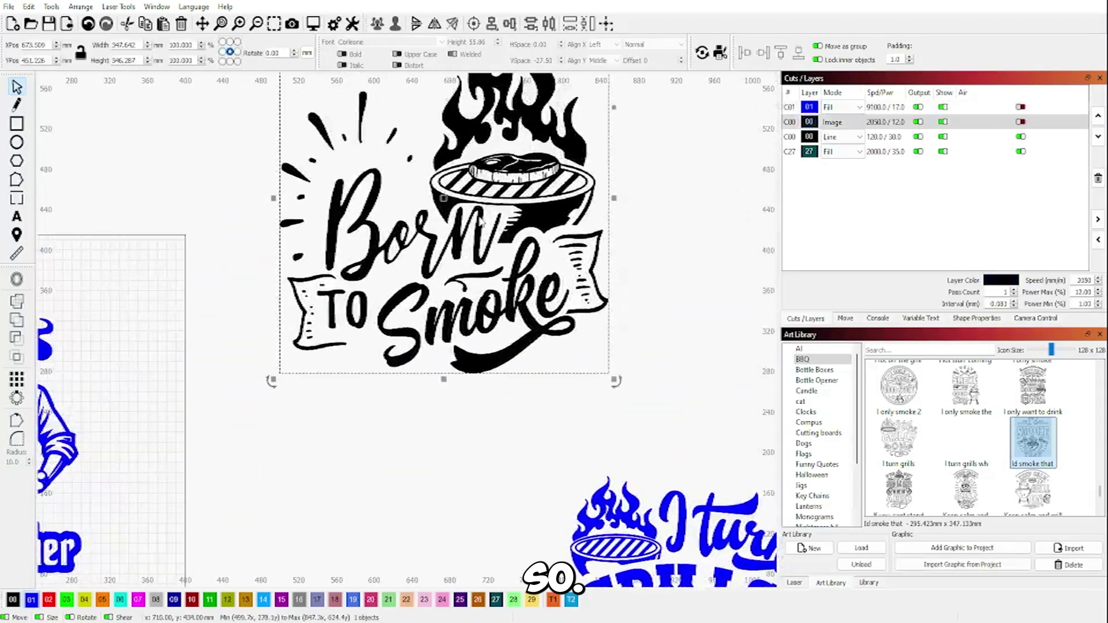
{"action": "key", "text": "Delete"}
- Delete all shapes of the "I Turn Grills On" graphic outside the work area
{"action": "scroll", "coordinate": [420, 243], "scroll_direction": "down", "scroll_amount": 2}
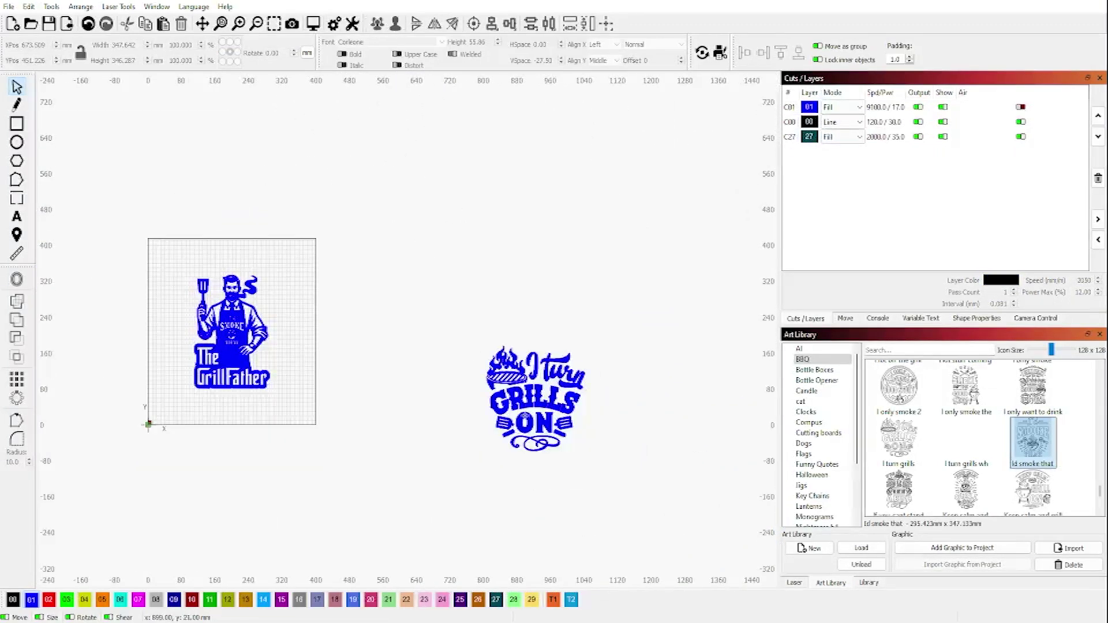
{"action": "left_click", "coordinate": [525, 415]}
{"action": "key", "text": "Delete"}
{"action": "left_click_drag", "start_coordinate": [452, 301], "coordinate": [656, 483]}
{"action": "key", "text": "Delete"}
- Move the meat slogan graphic directly above the work area, to about X 227, Y 698 mm
{"action": "scroll", "coordinate": [591, 430], "scroll_direction": "down", "scroll_amount": 3}
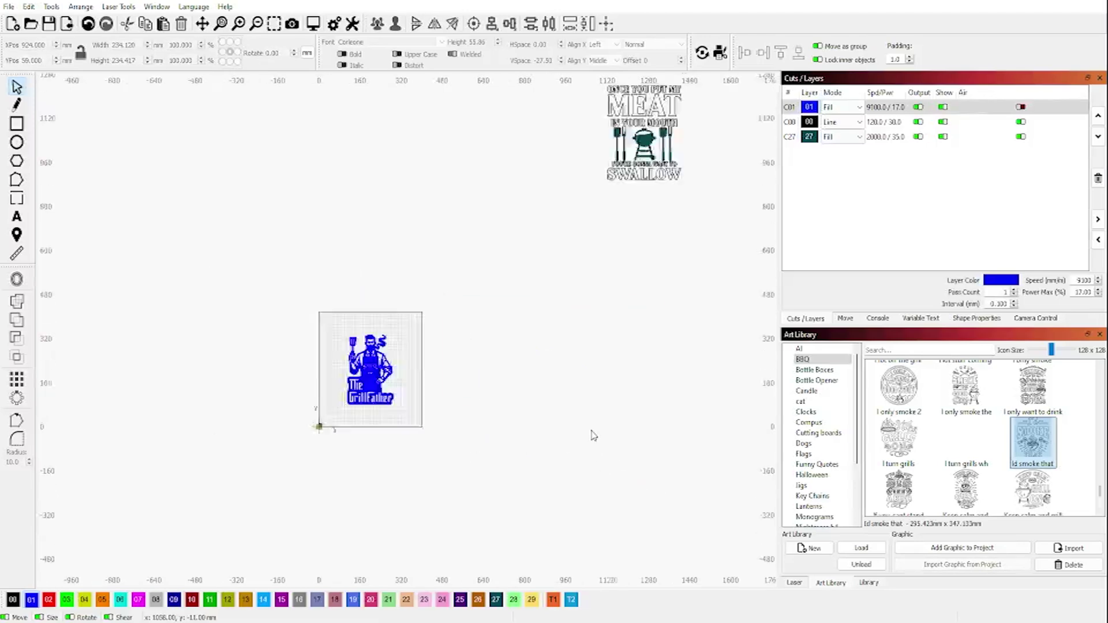
{"action": "scroll", "coordinate": [594, 435], "scroll_direction": "down", "scroll_amount": 1}
{"action": "left_click", "coordinate": [610, 246]}
{"action": "scroll", "coordinate": [609, 254], "scroll_direction": "up", "scroll_amount": 2}
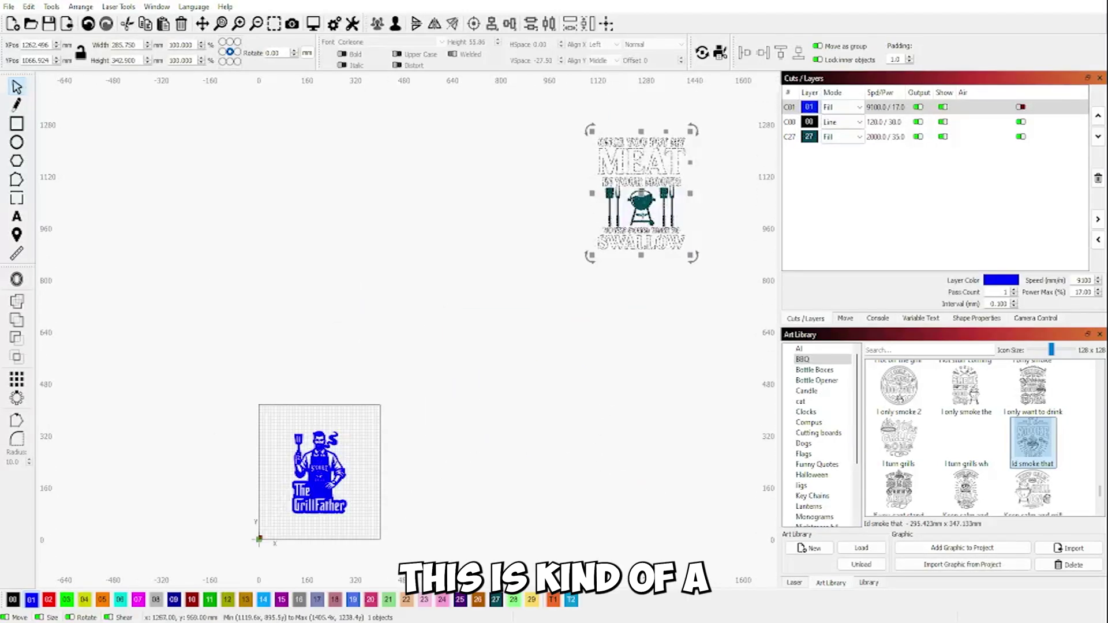
{"action": "left_click_drag", "start_coordinate": [641, 226], "coordinate": [715, 277]}
{"action": "scroll", "coordinate": [428, 346], "scroll_direction": "up", "scroll_amount": 2}
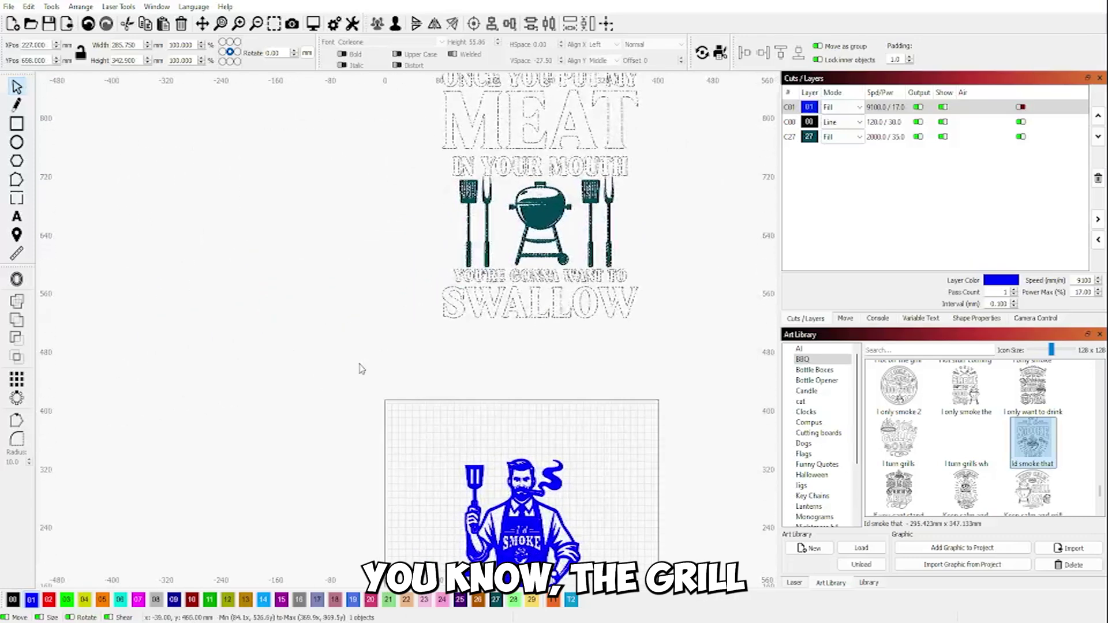
- Ungroup the meat slogan graphic and delete its grill and both pairs of grilling tools, keeping only the text
{"action": "left_click", "coordinate": [537, 254]}
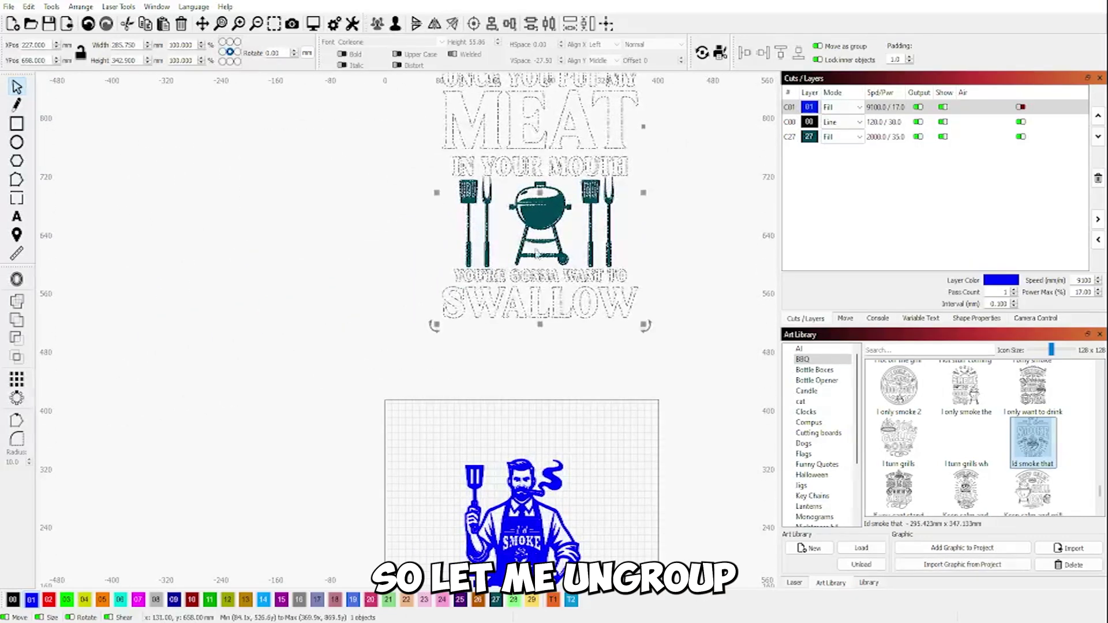
{"action": "left_click", "coordinate": [391, 221]}
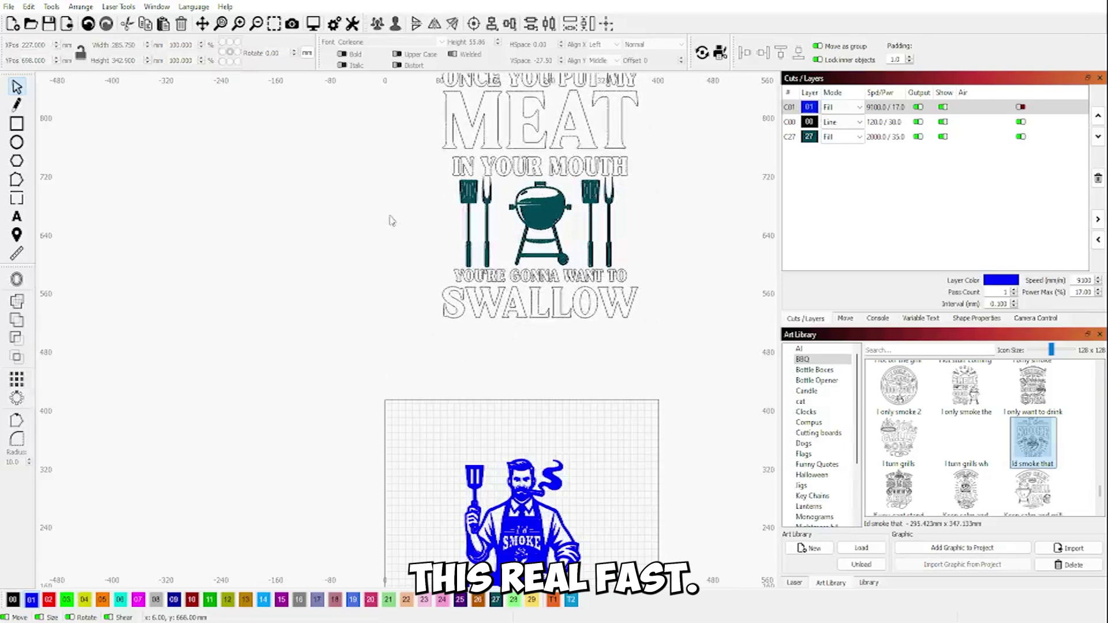
{"action": "left_click", "coordinate": [466, 199]}
{"action": "key", "text": "Delete"}
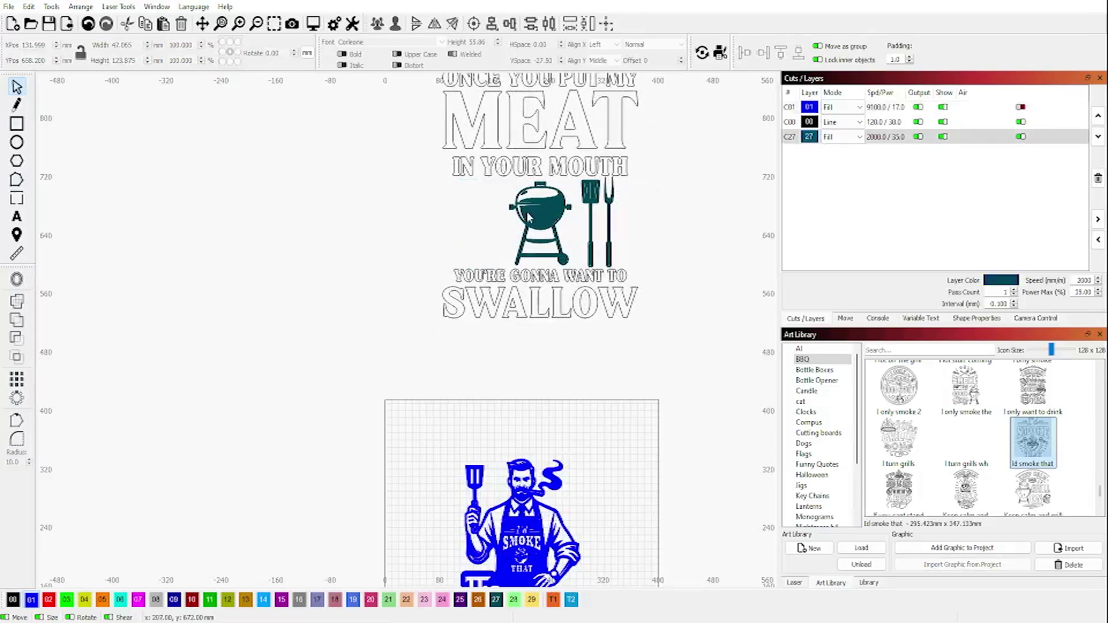
{"action": "left_click", "coordinate": [529, 217]}
{"action": "key", "text": "Delete"}
{"action": "left_click", "coordinate": [587, 196]}
{"action": "key", "text": "Delete"}
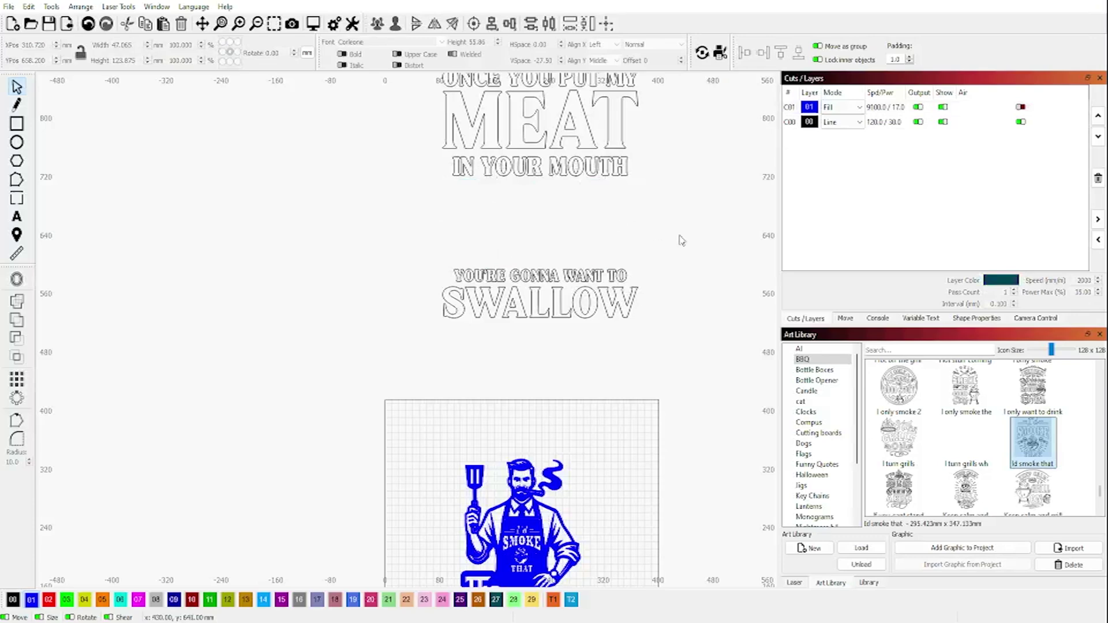
- Move the "Once you put my meat in your mouth" text above the figure's head, to about X 194, Y 423 mm
{"action": "scroll", "coordinate": [681, 240], "scroll_direction": "down", "scroll_amount": 2}
{"action": "left_click_drag", "start_coordinate": [460, 105], "coordinate": [716, 222]}
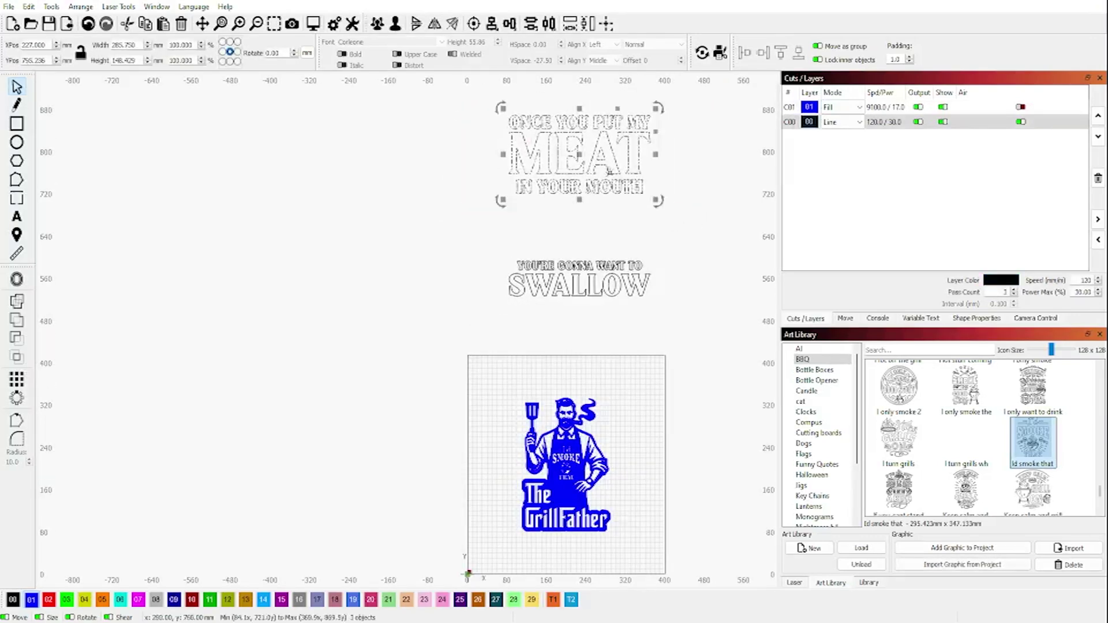
{"action": "left_click_drag", "start_coordinate": [579, 154], "coordinate": [564, 357]}
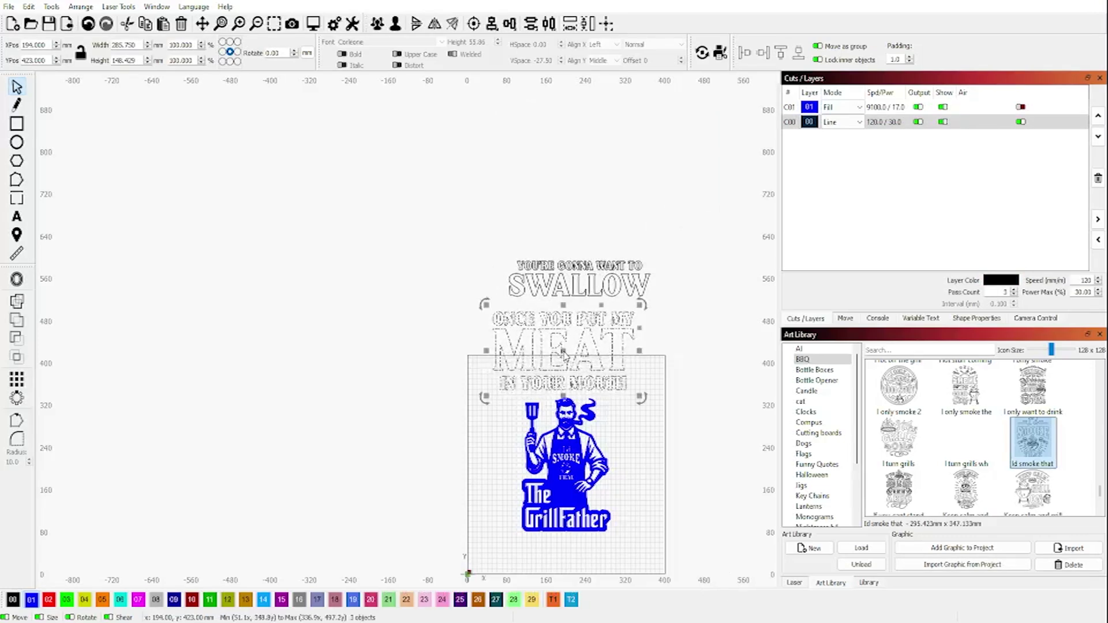
- Move the "You're gonna want to swallow" text below the GrillFather lettering, to about X 194, Y 32 mm
{"action": "scroll", "coordinate": [483, 190], "scroll_direction": "down", "scroll_amount": 1}
{"action": "left_click_drag", "start_coordinate": [488, 243], "coordinate": [637, 287]}
{"action": "left_click_drag", "start_coordinate": [568, 273], "coordinate": [553, 508]}
{"action": "scroll", "coordinate": [623, 398], "scroll_direction": "up", "scroll_amount": 3}
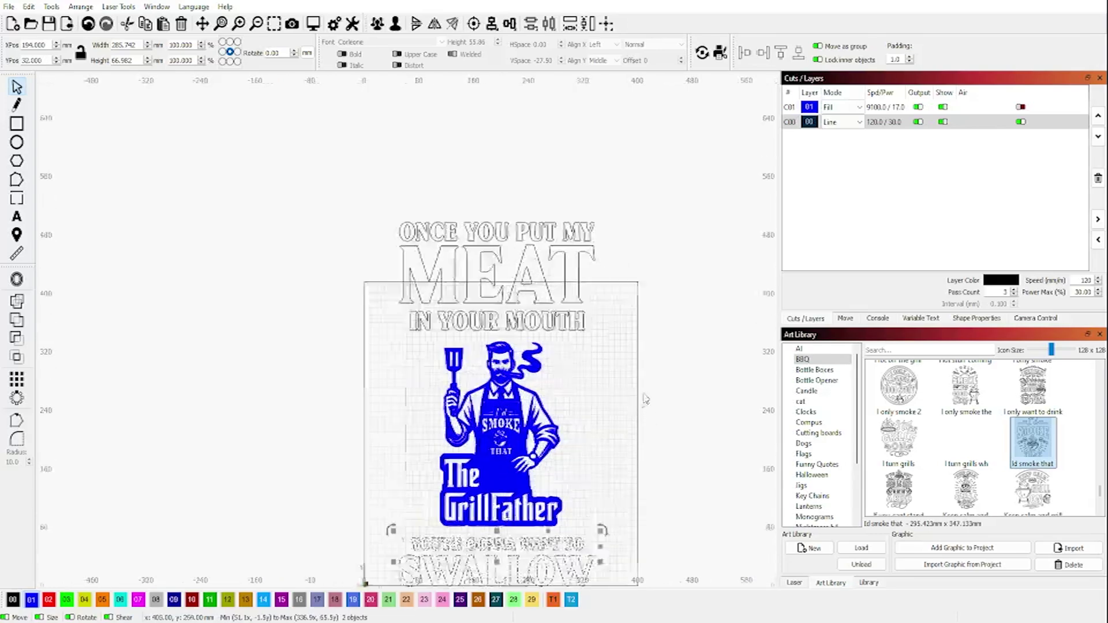
- Group the three lines of the "Once you put my meat in your mouth" text and assign them to fill layer 01
{"action": "left_click_drag", "start_coordinate": [597, 405], "coordinate": [668, 410]}
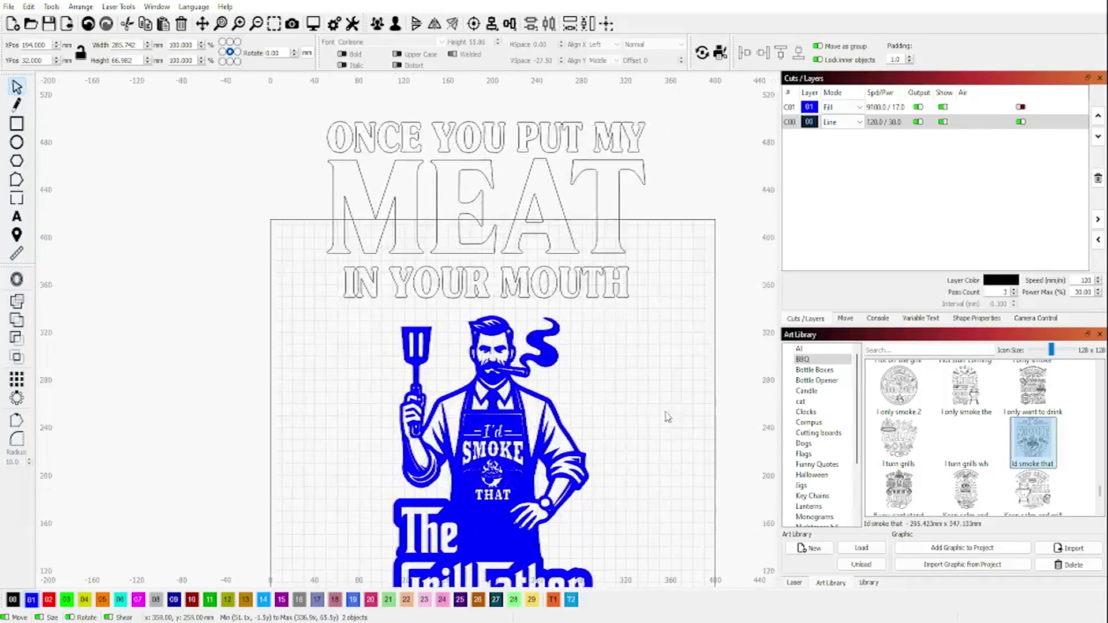
{"action": "left_click", "coordinate": [256, 147]}
{"action": "left_click", "coordinate": [357, 196]}
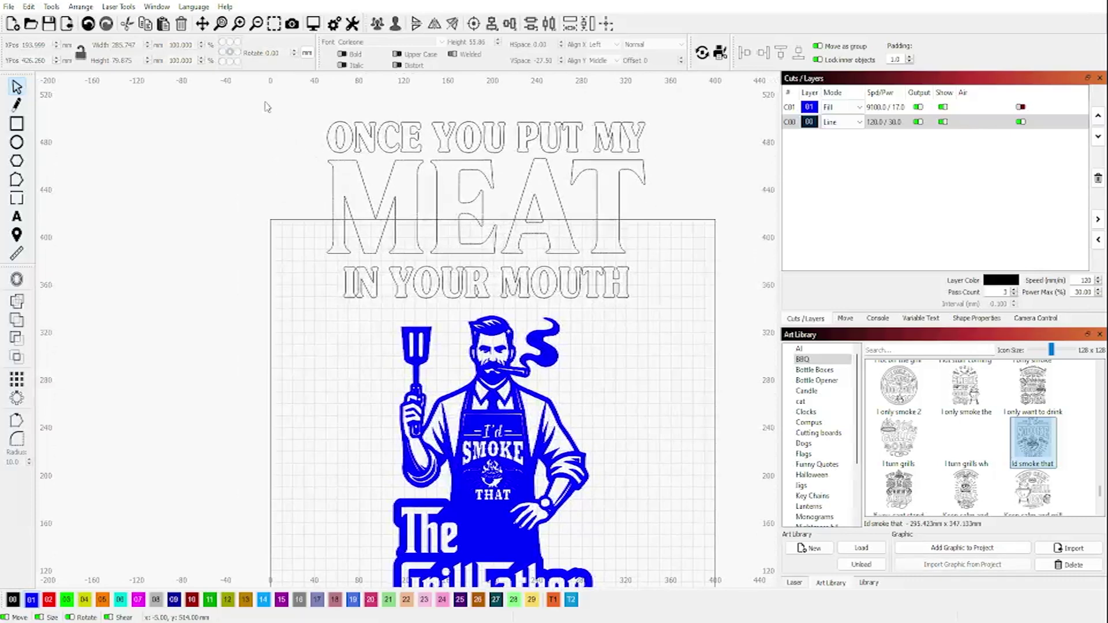
{"action": "left_click_drag", "start_coordinate": [266, 105], "coordinate": [695, 314]}
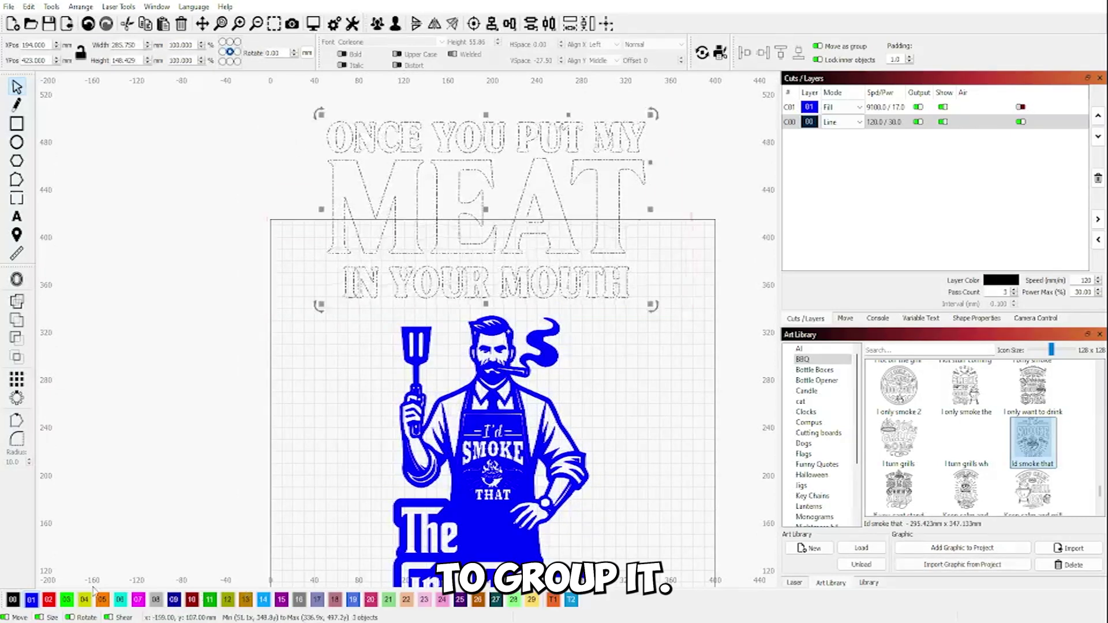
{"action": "left_click", "coordinate": [31, 600]}
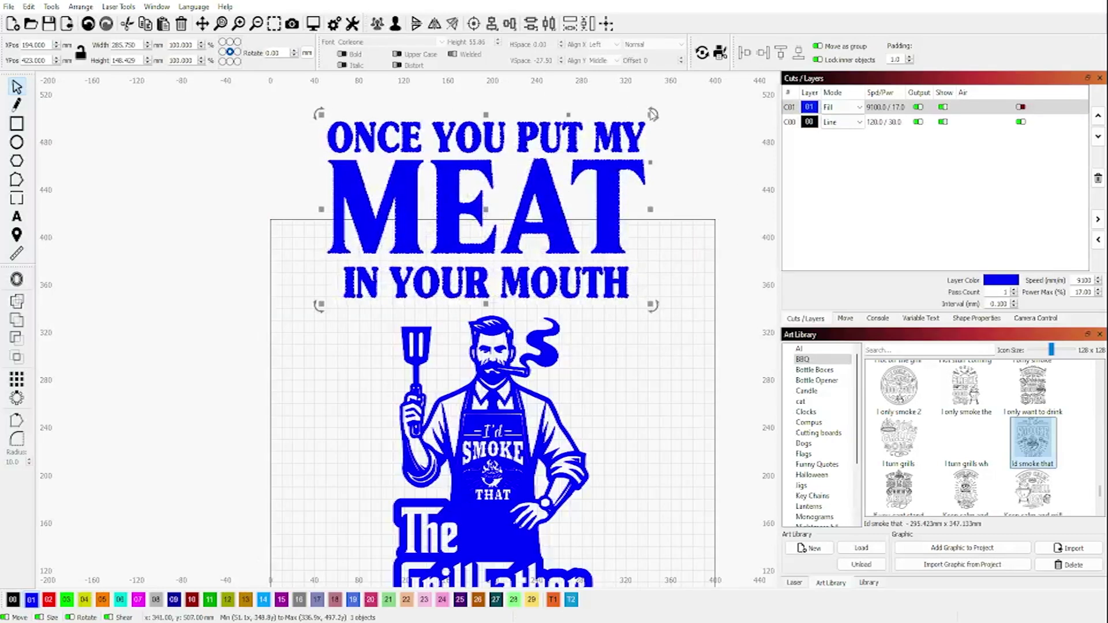
- Shrink the "Once you put my meat in your mouth" text to about 180 mm wide and move it just above the figure's head
{"action": "left_click_drag", "start_coordinate": [650, 115], "coordinate": [534, 180]}
{"action": "left_click_drag", "start_coordinate": [426, 243], "coordinate": [488, 262]}
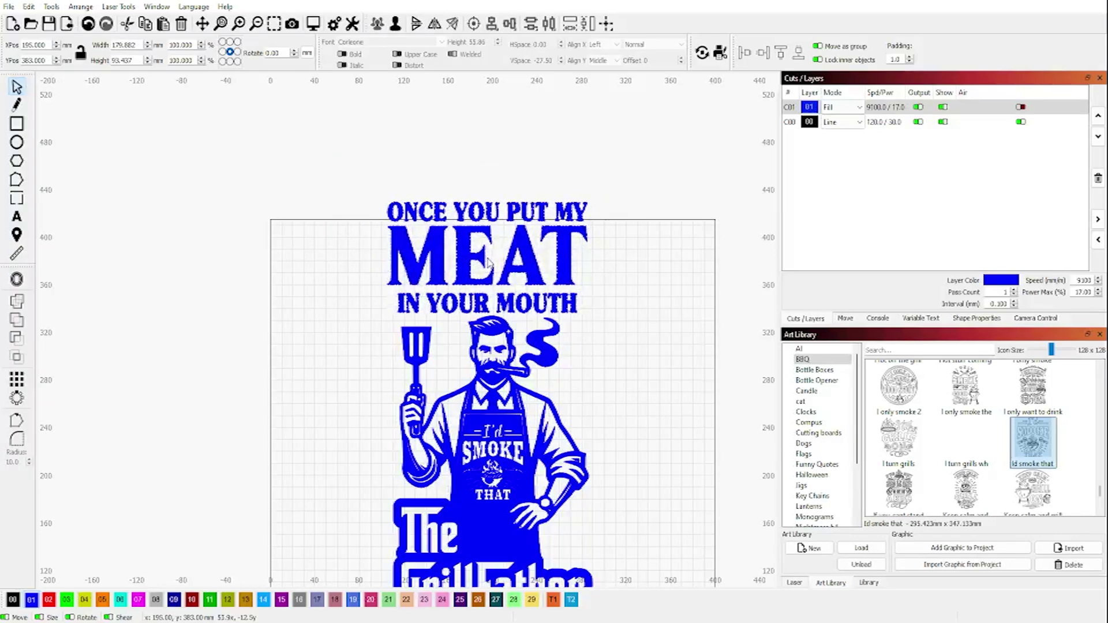
- Assign the "You're gonna want to swallow" text to fill layer 01 and group it
{"action": "scroll", "coordinate": [586, 322], "scroll_direction": "down", "scroll_amount": 2}
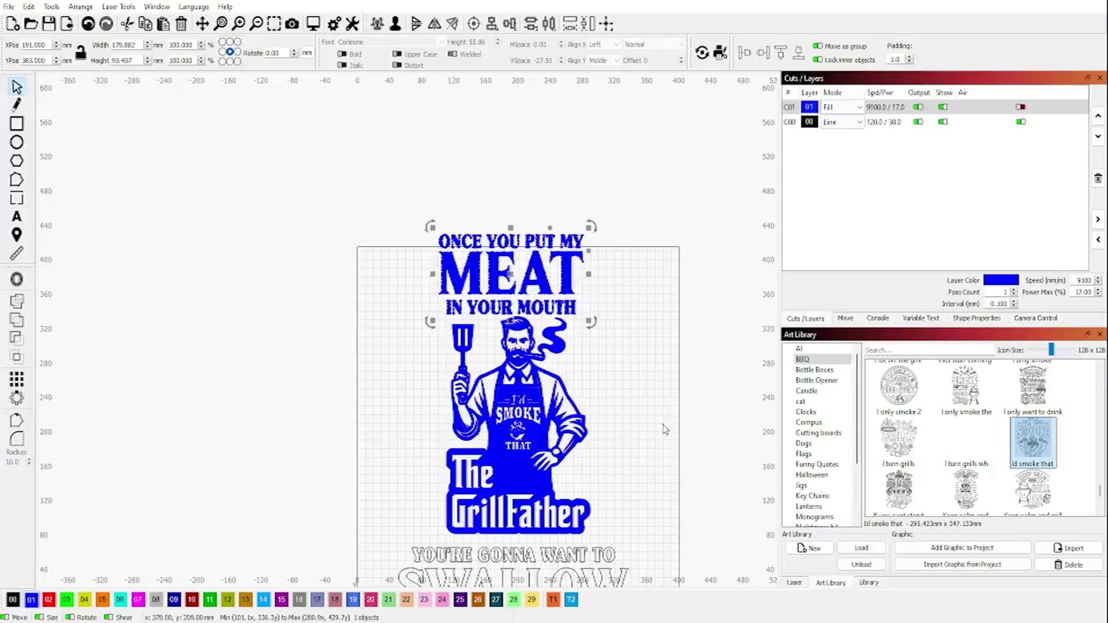
{"action": "left_click_drag", "start_coordinate": [663, 423], "coordinate": [657, 209]}
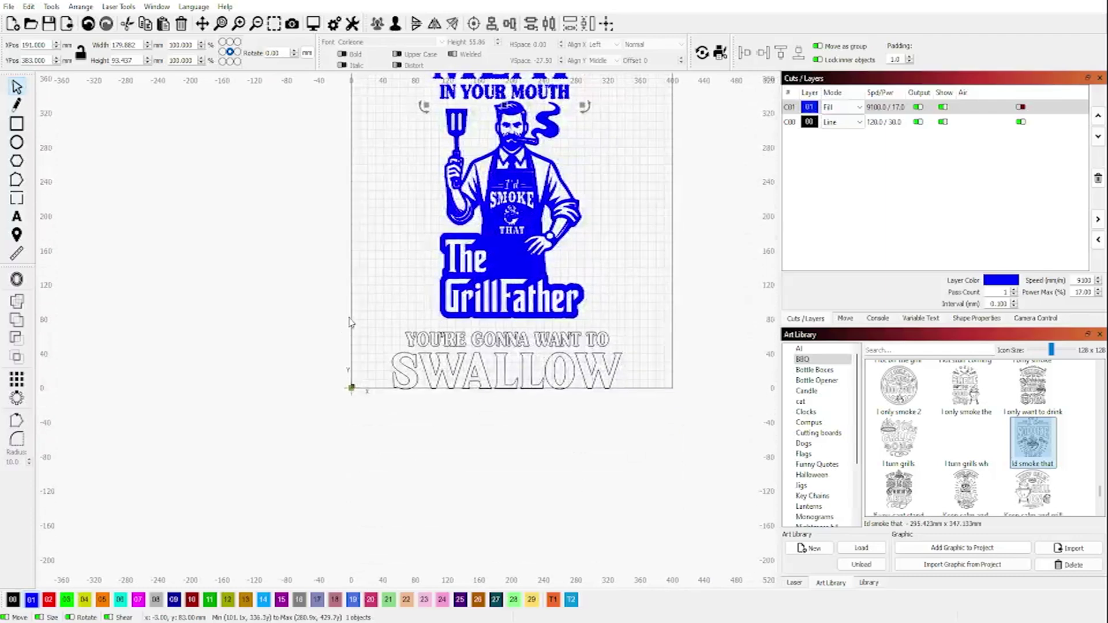
{"action": "left_click_drag", "start_coordinate": [349, 317], "coordinate": [646, 437]}
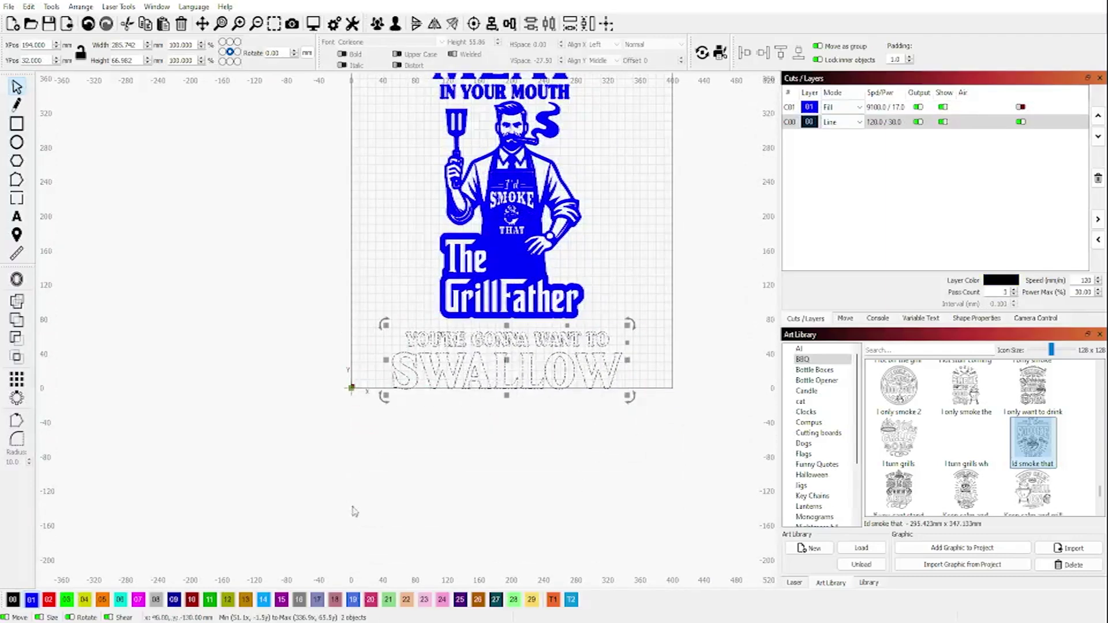
{"action": "left_click", "coordinate": [30, 603]}
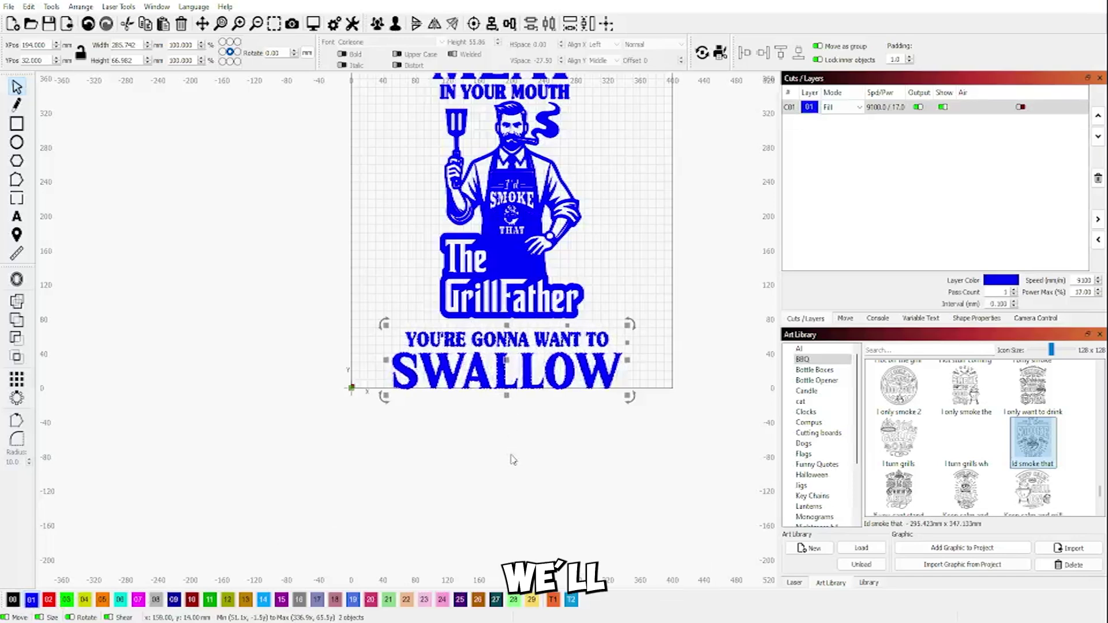
{"action": "key", "text": "ctrl+g"}
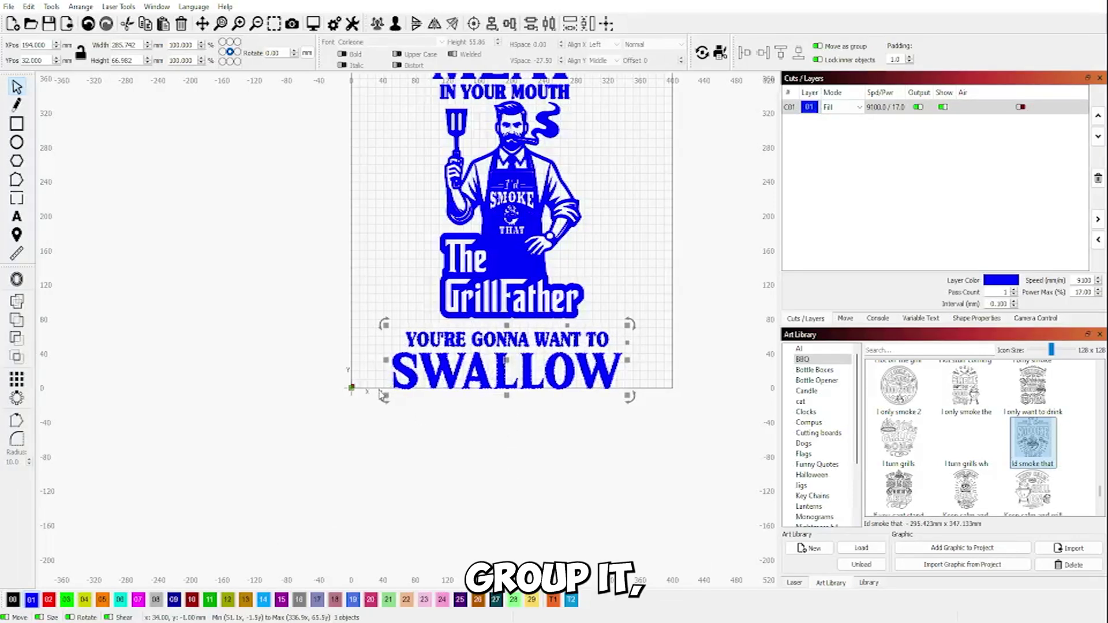
- Shrink the "You're gonna want to swallow" text to about 218 mm wide and centre it below the GrillFather lettering, at X 200, Y 50.5 mm
{"action": "left_click_drag", "start_coordinate": [382, 395], "coordinate": [442, 379]}
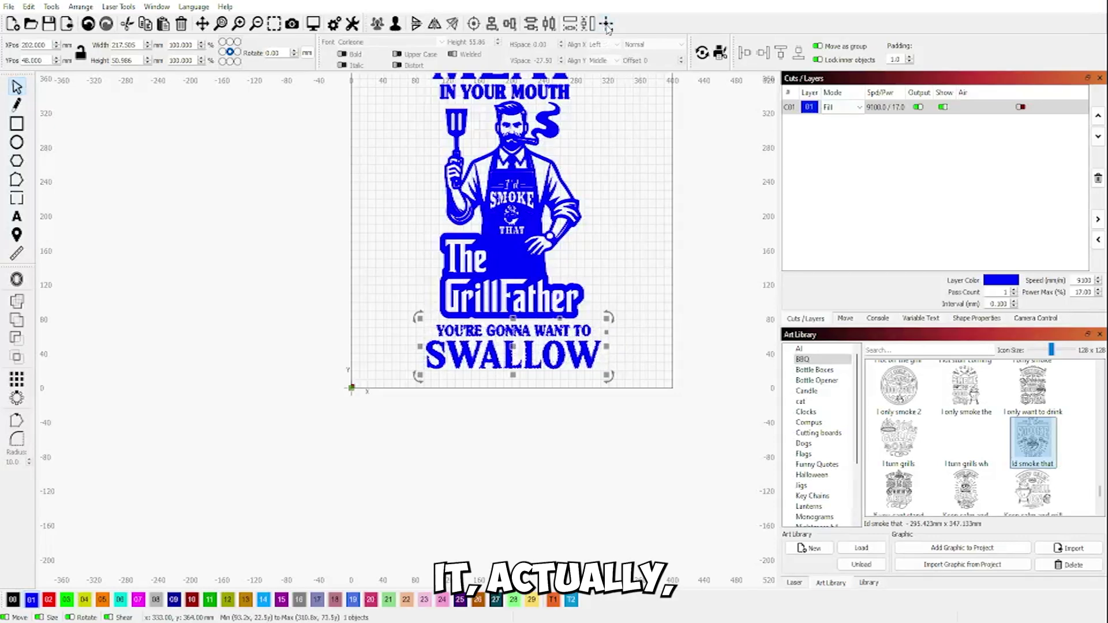
{"action": "key", "text": "p"}
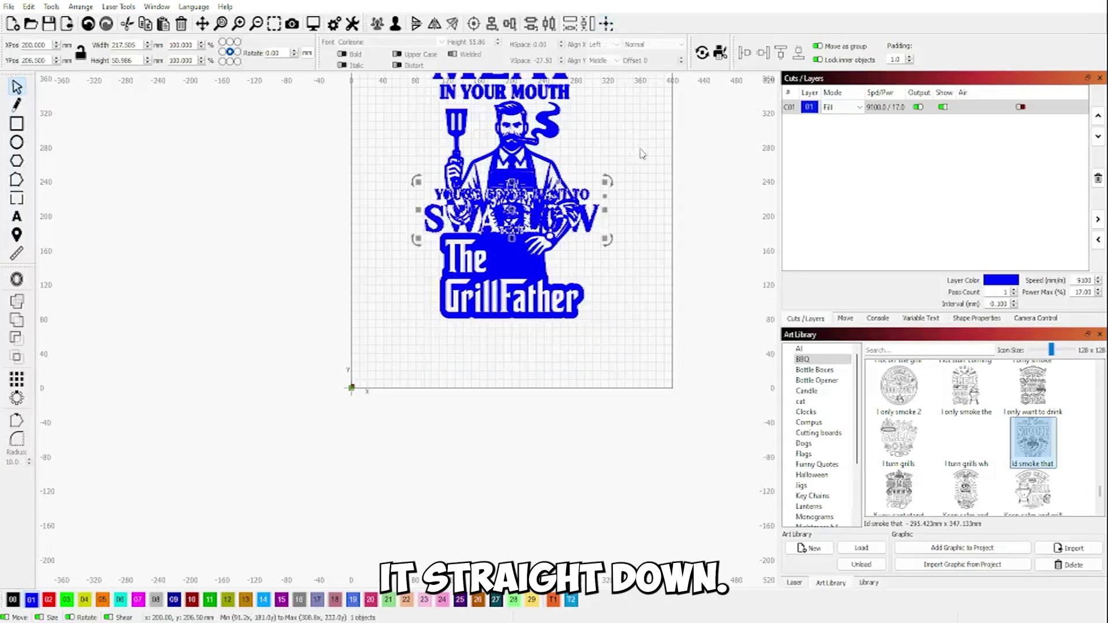
{"action": "key", "text": "Down"}
{"action": "key", "text": "Down"}
{"action": "key", "text": "Down"}
{"action": "key", "text": "Down"}
{"action": "key", "text": "Down"}
{"action": "key", "text": "Down"}
{"action": "key", "text": "Down"}
{"action": "key", "text": "Down"}
{"action": "key", "text": "Down"}
{"action": "key", "text": "Down"}
{"action": "key", "text": "Down"}
{"action": "key", "text": "Down"}
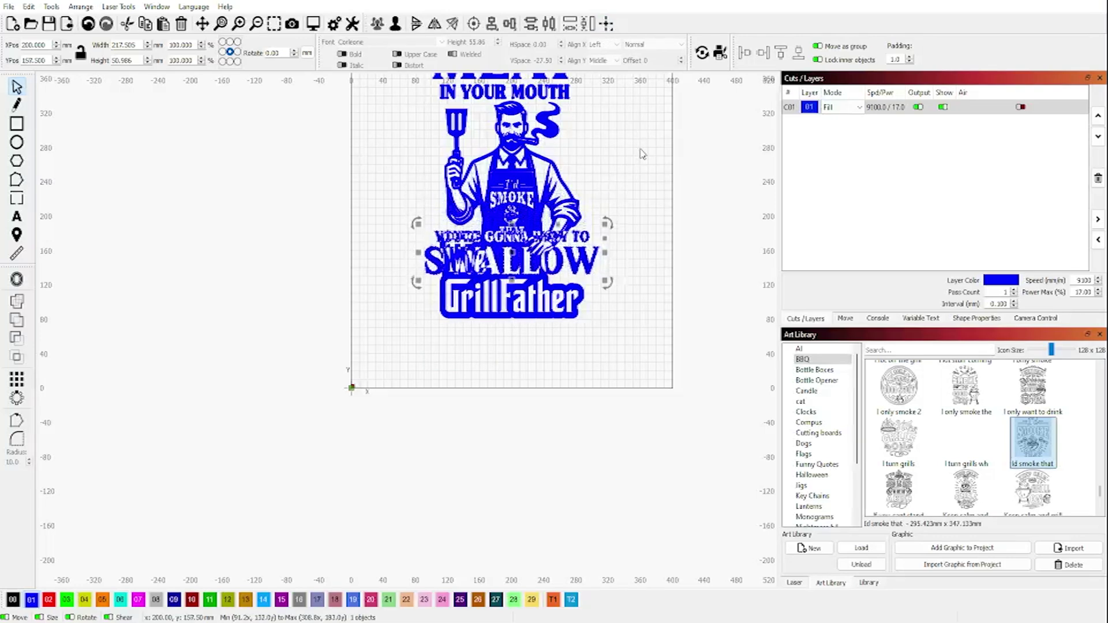
{"action": "key", "text": "Down"}
{"action": "key", "text": "Down"}
{"action": "key", "text": "Down"}
{"action": "key", "text": "Down"}
{"action": "key", "text": "Down"}
{"action": "key", "text": "Down"}
{"action": "key", "text": "Down"}
{"action": "key", "text": "Down"}
{"action": "key", "text": "Down"}
{"action": "key", "text": "Down"}
{"action": "key", "text": "Down"}
{"action": "key", "text": "Down"}
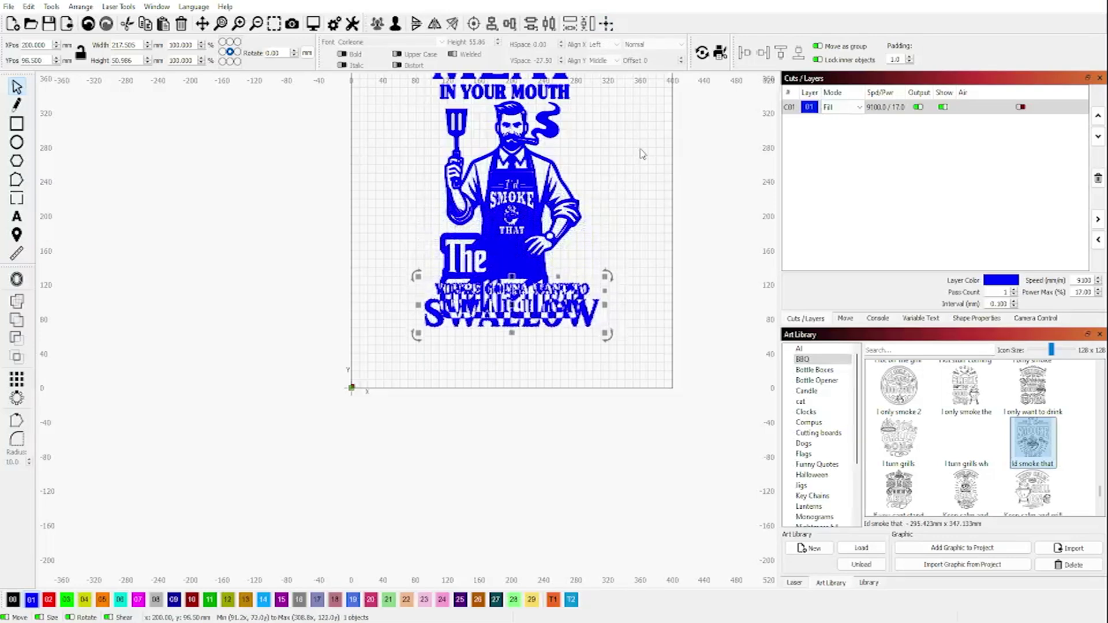
{"action": "key", "text": "Down"}
{"action": "key", "text": "Down"}
{"action": "key", "text": "Down"}
{"action": "key", "text": "Down"}
{"action": "key", "text": "Down"}
{"action": "key", "text": "Down"}
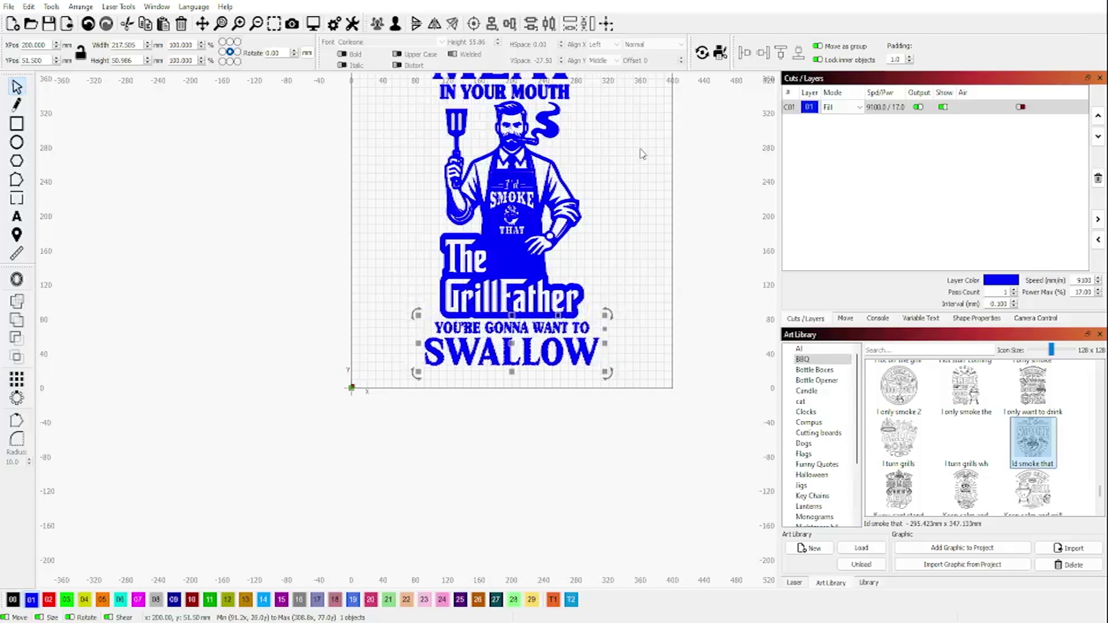
{"action": "left_click", "coordinate": [660, 119]}
- Centre the "Once you put my meat in your mouth" text horizontally above the figure's head, at X 200, Y 383.5 mm
{"action": "scroll", "coordinate": [638, 179], "scroll_direction": "down", "scroll_amount": 2}
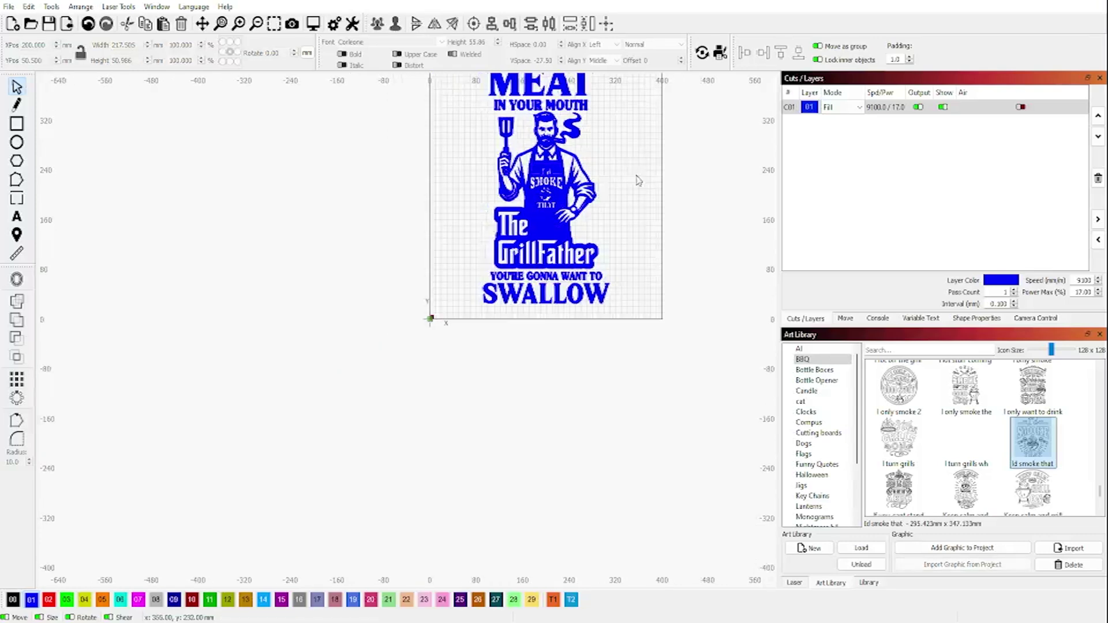
{"action": "left_click_drag", "start_coordinate": [649, 216], "coordinate": [628, 276]}
{"action": "left_click", "coordinate": [561, 174]}
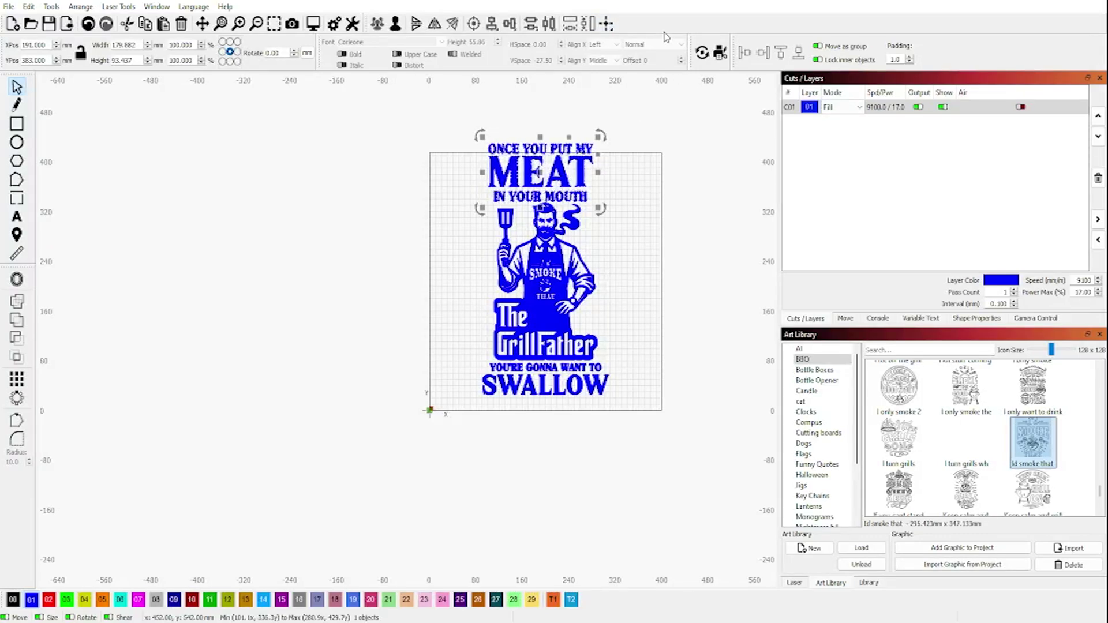
{"action": "key", "text": "p"}
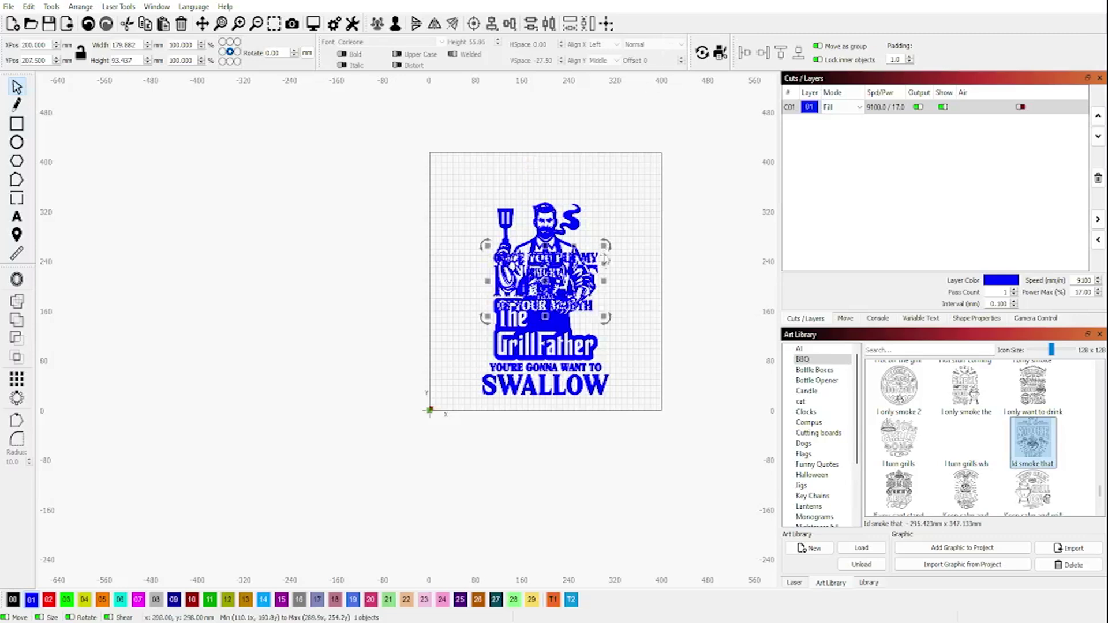
{"action": "key", "text": "Up"}
{"action": "key", "text": "Up"}
{"action": "key", "text": "Up"}
{"action": "key", "text": "Up"}
{"action": "key", "text": "Up"}
{"action": "key", "text": "Up"}
{"action": "key", "text": "Up"}
{"action": "key", "text": "Up"}
{"action": "key", "text": "Up"}
{"action": "key", "text": "Up"}
{"action": "key", "text": "Up"}
{"action": "key", "text": "Up"}
{"action": "key", "text": "Up"}
{"action": "key", "text": "Up"}
{"action": "key", "text": "Up"}
{"action": "key", "text": "Up"}
{"action": "key", "text": "Up"}
{"action": "key", "text": "Up"}
{"action": "key", "text": "Up"}
{"action": "key", "text": "Up"}
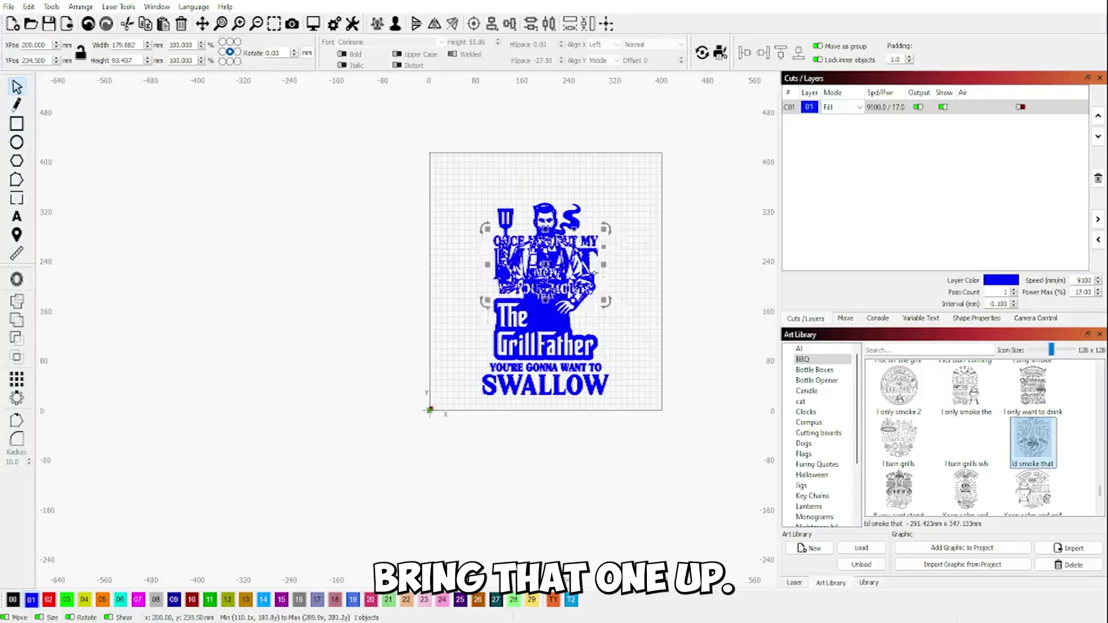
{"action": "key", "text": "Up"}
{"action": "key", "text": "Up"}
{"action": "key", "text": "Up"}
{"action": "key", "text": "Up"}
{"action": "key", "text": "Up"}
{"action": "key", "text": "Up"}
{"action": "key", "text": "Up"}
{"action": "key", "text": "Up"}
{"action": "key", "text": "Up"}
{"action": "key", "text": "Up"}
{"action": "key", "text": "Up"}
{"action": "key", "text": "Up"}
{"action": "key", "text": "Up"}
{"action": "key", "text": "Up"}
{"action": "key", "text": "Up"}
{"action": "key", "text": "Up"}
{"action": "key", "text": "Up"}
{"action": "key", "text": "Up"}
{"action": "key", "text": "Up"}
{"action": "key", "text": "Up"}
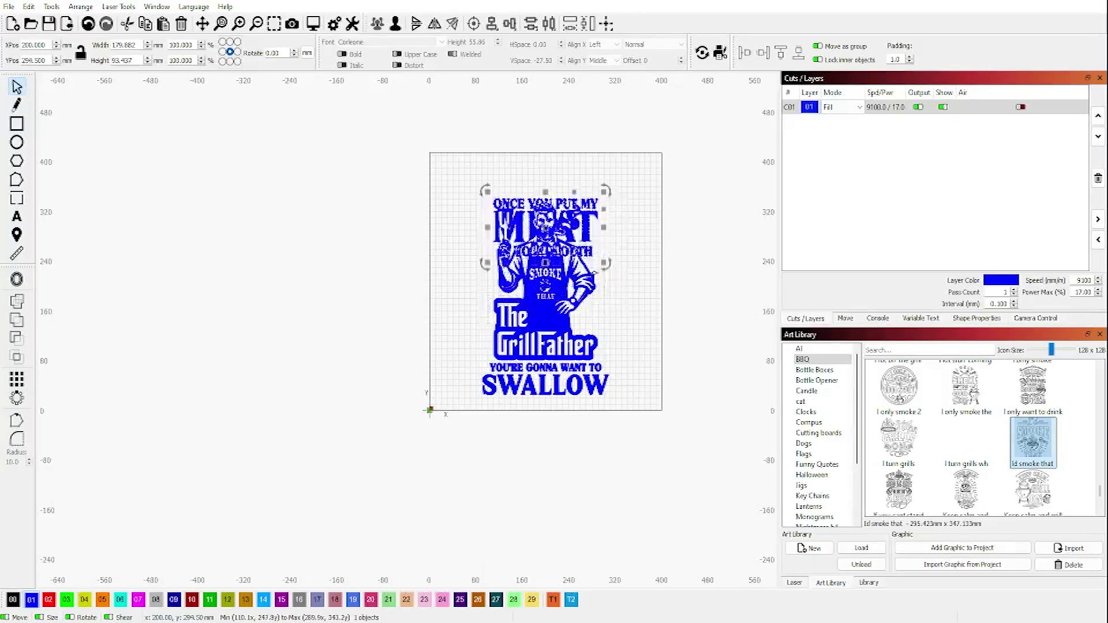
{"action": "key", "text": "Up"}
{"action": "key", "text": "Up"}
{"action": "key", "text": "Up"}
{"action": "key", "text": "Up"}
{"action": "key", "text": "Up"}
{"action": "key", "text": "Up"}
{"action": "key", "text": "Up"}
{"action": "key", "text": "Up"}
{"action": "key", "text": "Up"}
{"action": "key", "text": "Up"}
{"action": "key", "text": "Up"}
{"action": "key", "text": "Up"}
{"action": "key", "text": "Up"}
{"action": "key", "text": "Up"}
{"action": "key", "text": "Up"}
{"action": "key", "text": "Up"}
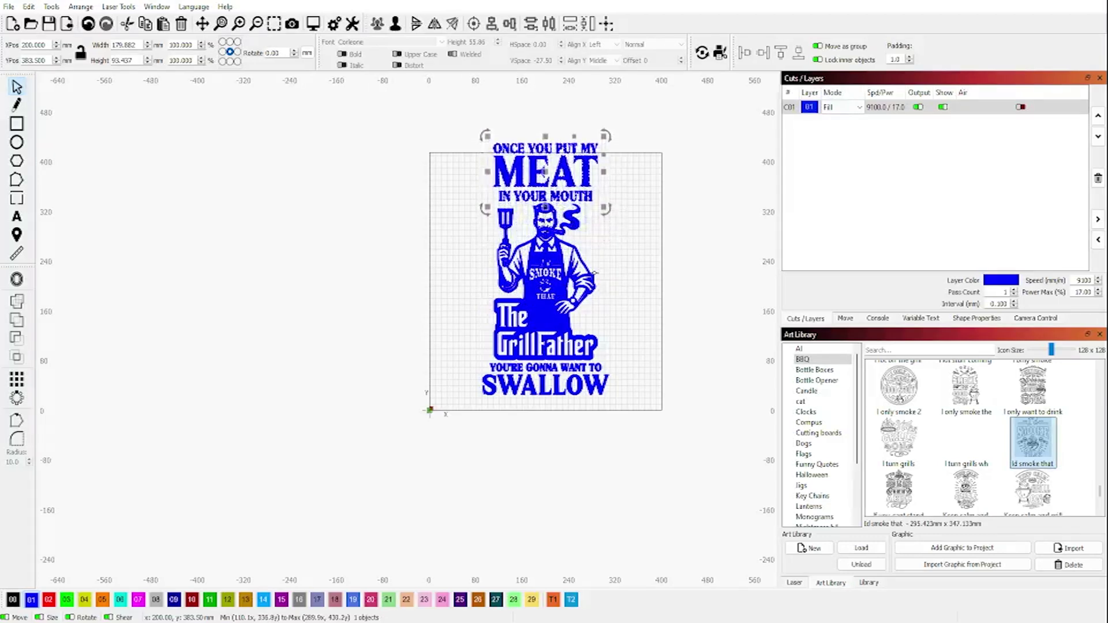
{"action": "left_click", "coordinate": [617, 290]}
- Move the "Once you put my meat in your mouth" text off the work area beside the figure, to about X -121, Y 177 mm
{"action": "scroll", "coordinate": [610, 248], "scroll_direction": "up", "scroll_amount": 3}
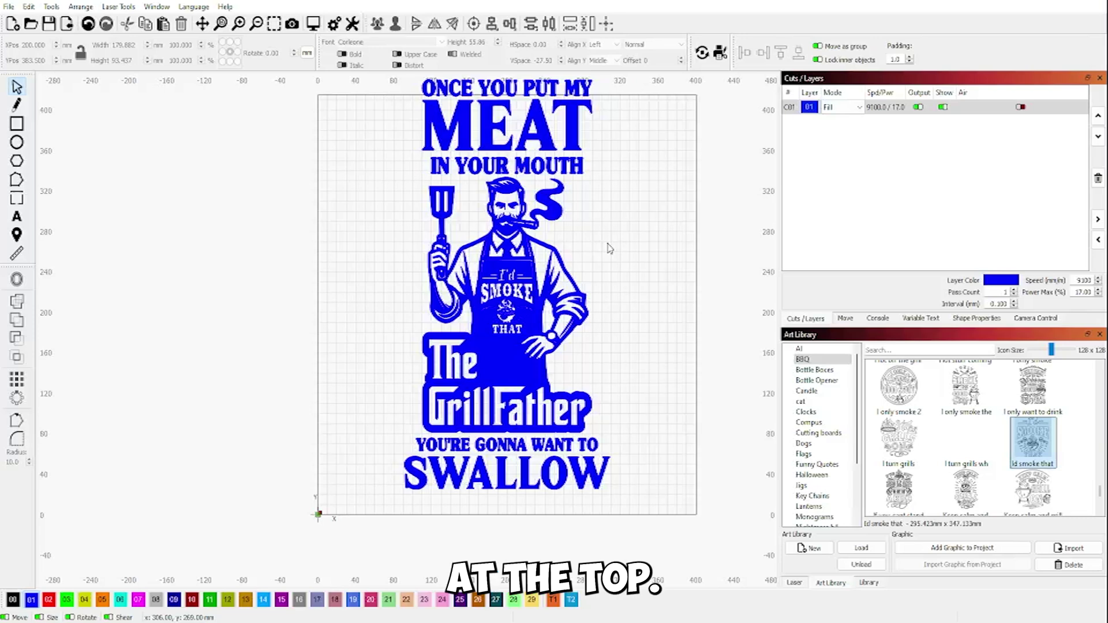
{"action": "left_click", "coordinate": [495, 139]}
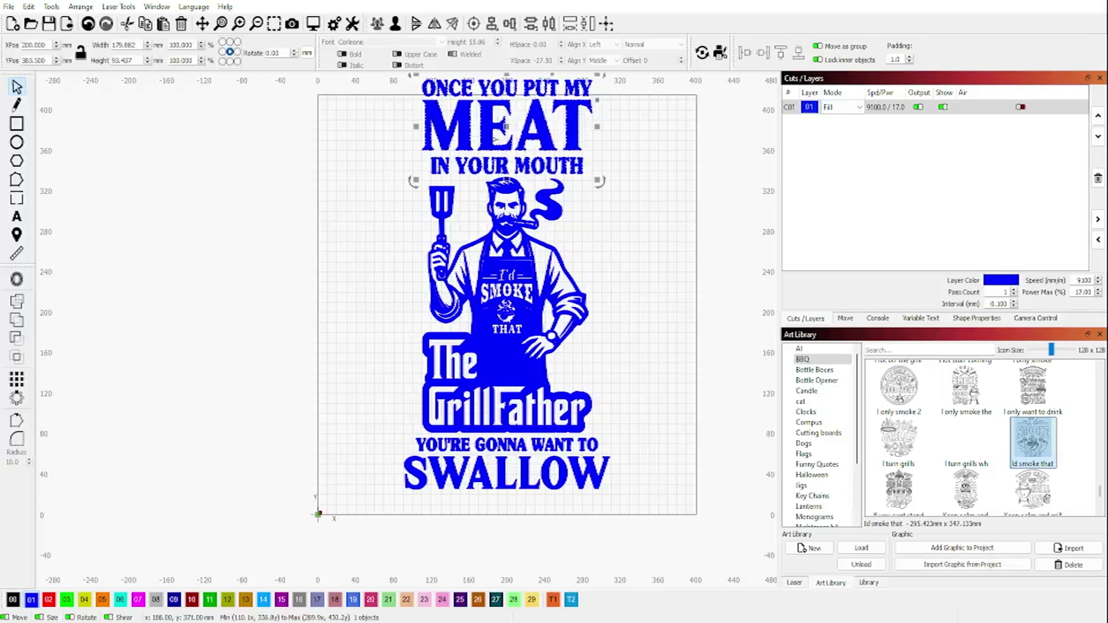
{"action": "left_click_drag", "start_coordinate": [495, 139], "coordinate": [192, 349]}
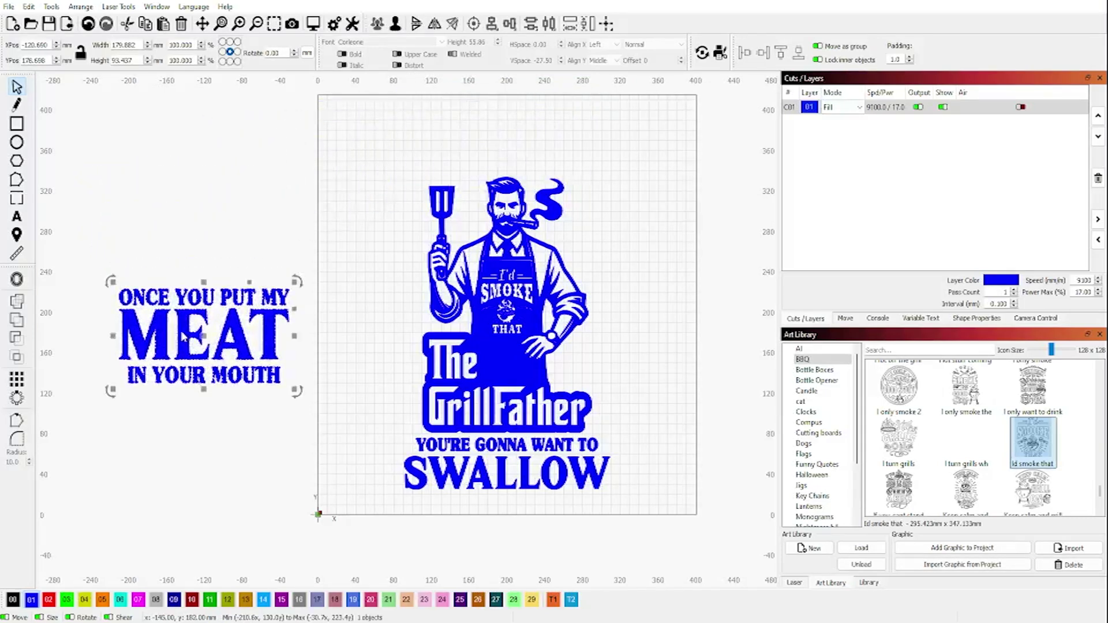
{"action": "left_click", "coordinate": [260, 135]}
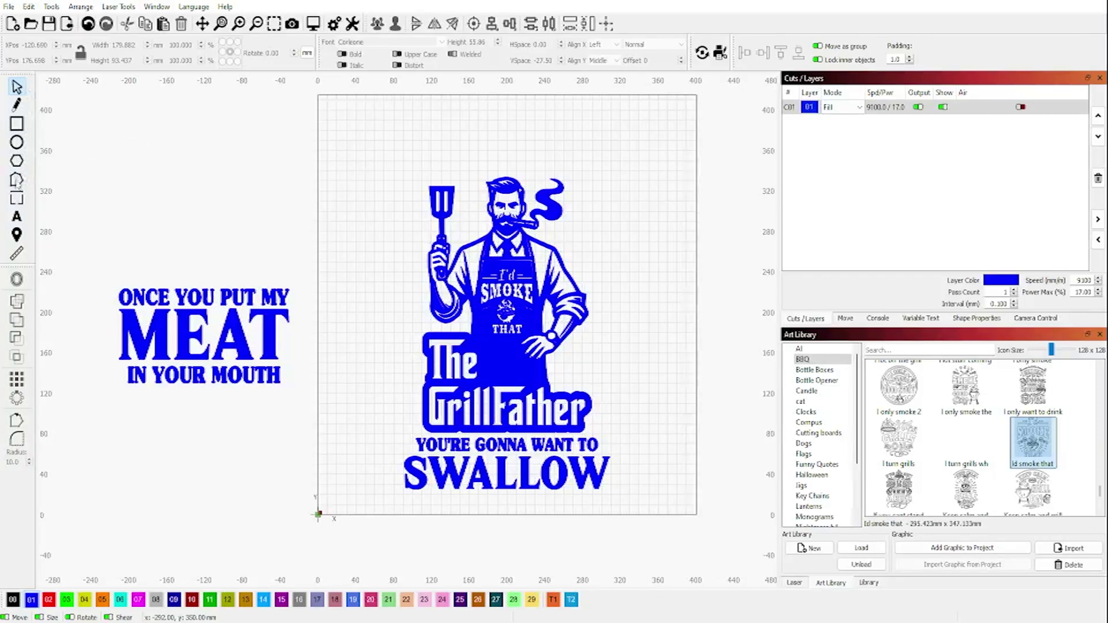
- Add a text line reading "ONCE YOU PUT MY MEAT" in the Corleone font above the figure's head
{"action": "left_click", "coordinate": [17, 216]}
{"action": "left_click", "coordinate": [333, 130]}
{"action": "type", "text": "ONCE YOU PUT YOU MEAT"}
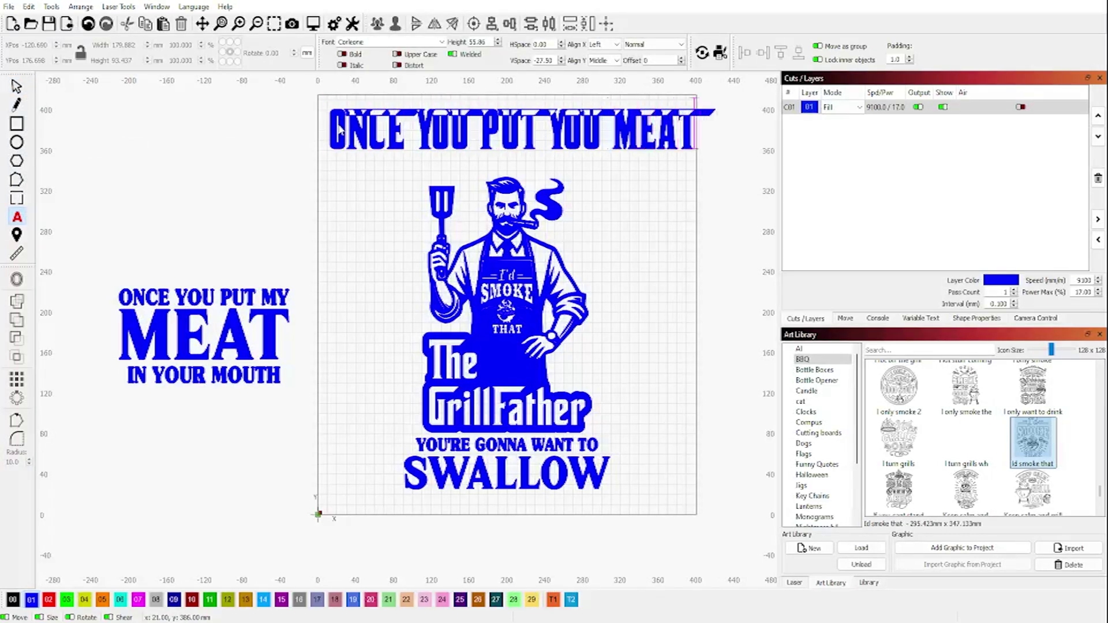
{"action": "left_click", "coordinate": [601, 131]}
{"action": "key", "text": "BackSpace"}
{"action": "key", "text": "BackSpace"}
{"action": "key", "text": "BackSpace"}
{"action": "type", "text": "MY"}
{"action": "left_click", "coordinate": [711, 132]}
{"action": "type", "text": "IN"}
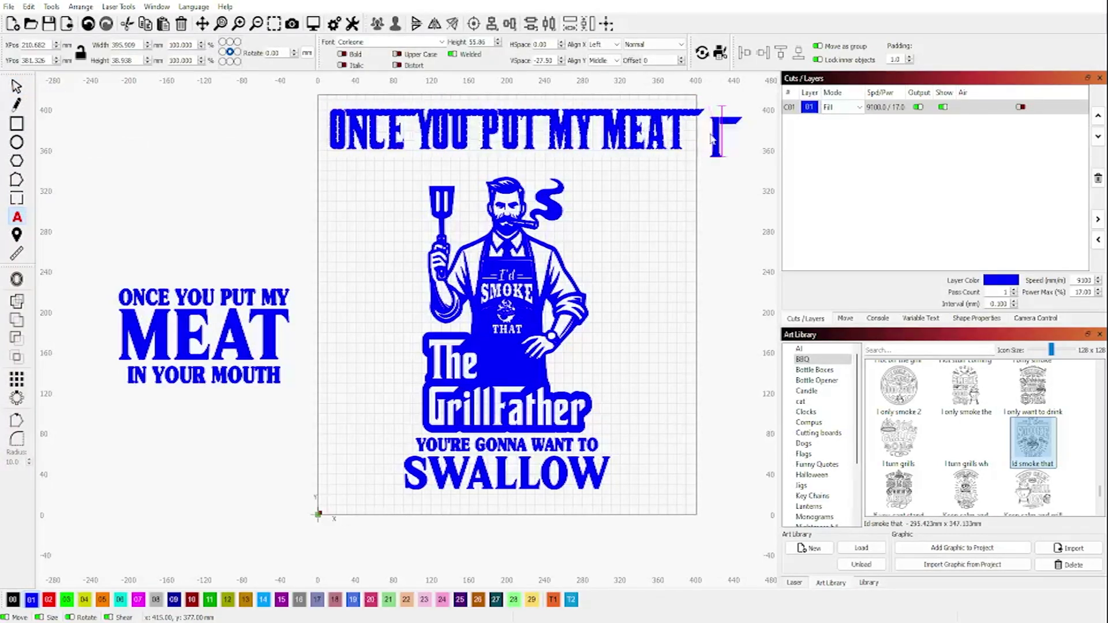
{"action": "key", "text": "BackSpace"}
{"action": "key", "text": "BackSpace"}
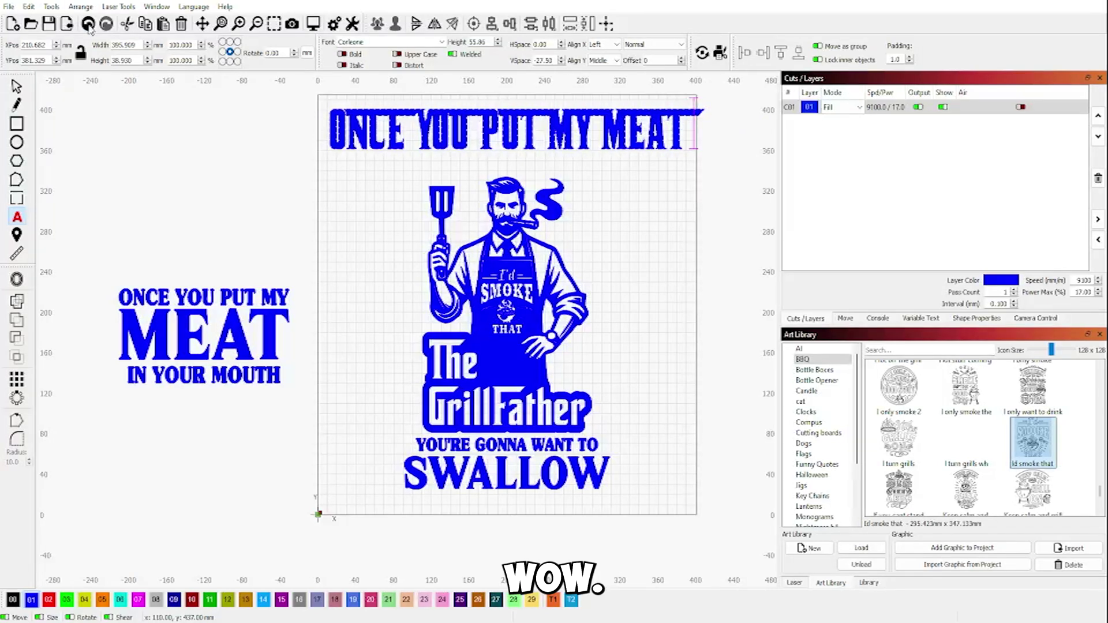
- Complete the new text line so it reads "ONCE YOU PUT MY MEAT IN YOUR MOUTH"
{"action": "left_click", "coordinate": [88, 25]}
{"action": "left_click", "coordinate": [88, 25]}
{"action": "key", "text": "BackSpace"}
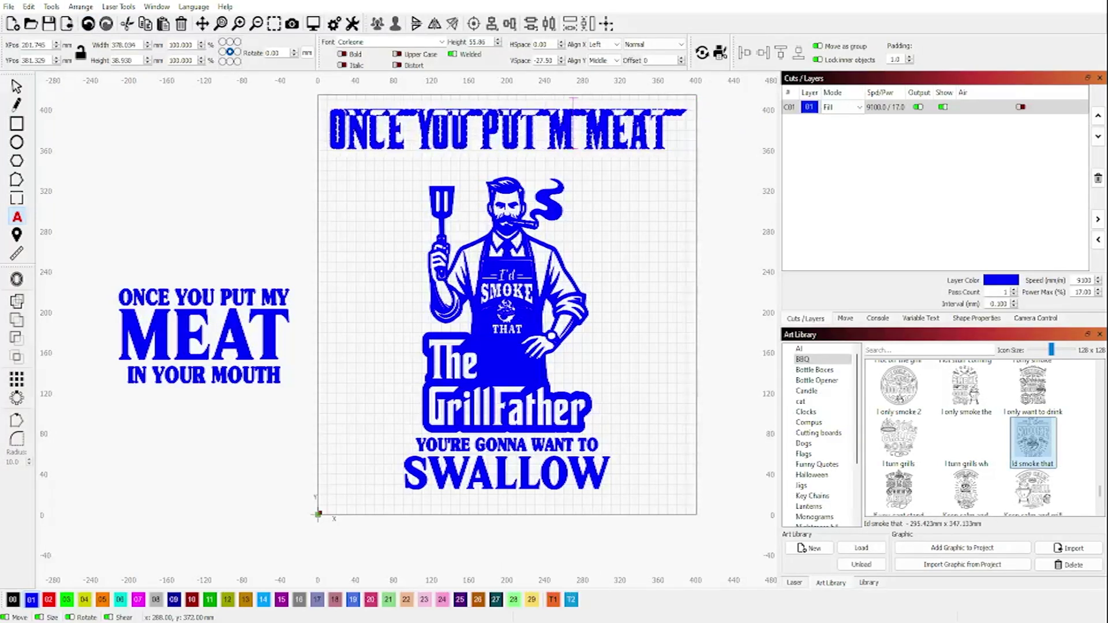
{"action": "type", "text": "YOUR MO"}
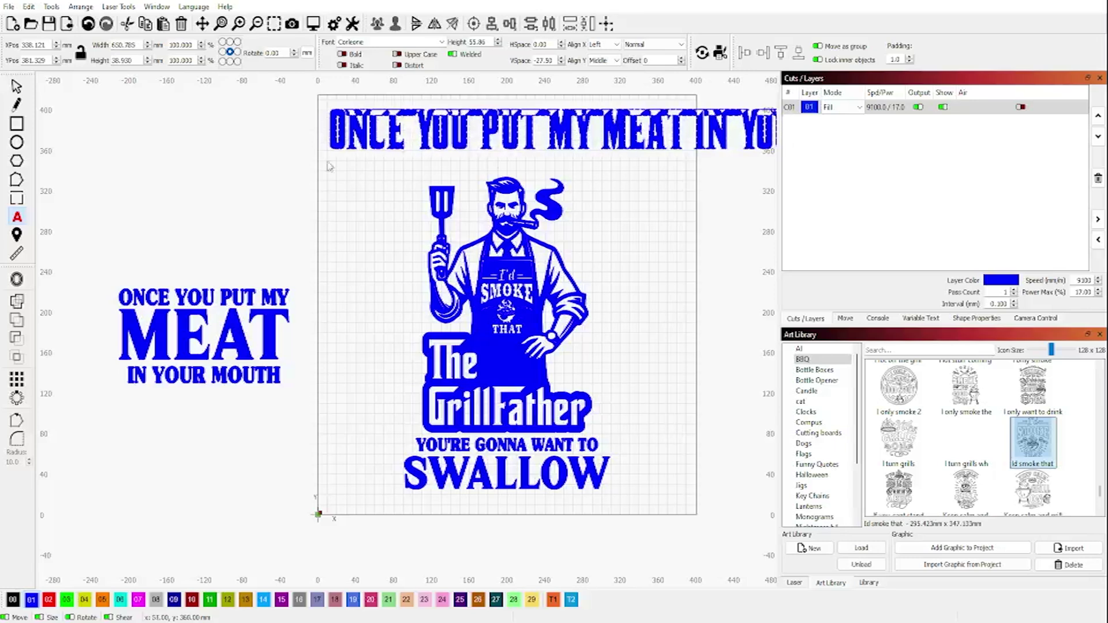
- Move the new slogan line above the figure's head, to about Y 379 mm, and change its font to Corleone Due
{"action": "left_click", "coordinate": [14, 91]}
{"action": "key", "text": "p"}
{"action": "key", "text": "Up"}
{"action": "key", "text": "Up"}
{"action": "key", "text": "Up"}
{"action": "key", "text": "Up"}
{"action": "key", "text": "Up"}
{"action": "key", "text": "Up"}
{"action": "key", "text": "Up"}
{"action": "key", "text": "Up"}
{"action": "key", "text": "Up"}
{"action": "key", "text": "Up"}
{"action": "key", "text": "Up"}
{"action": "key", "text": "Up"}
{"action": "key", "text": "Up"}
{"action": "key", "text": "Up"}
{"action": "key", "text": "Up"}
{"action": "key", "text": "Up"}
{"action": "key", "text": "Up"}
{"action": "key", "text": "Up"}
{"action": "key", "text": "Up"}
{"action": "key", "text": "Up"}
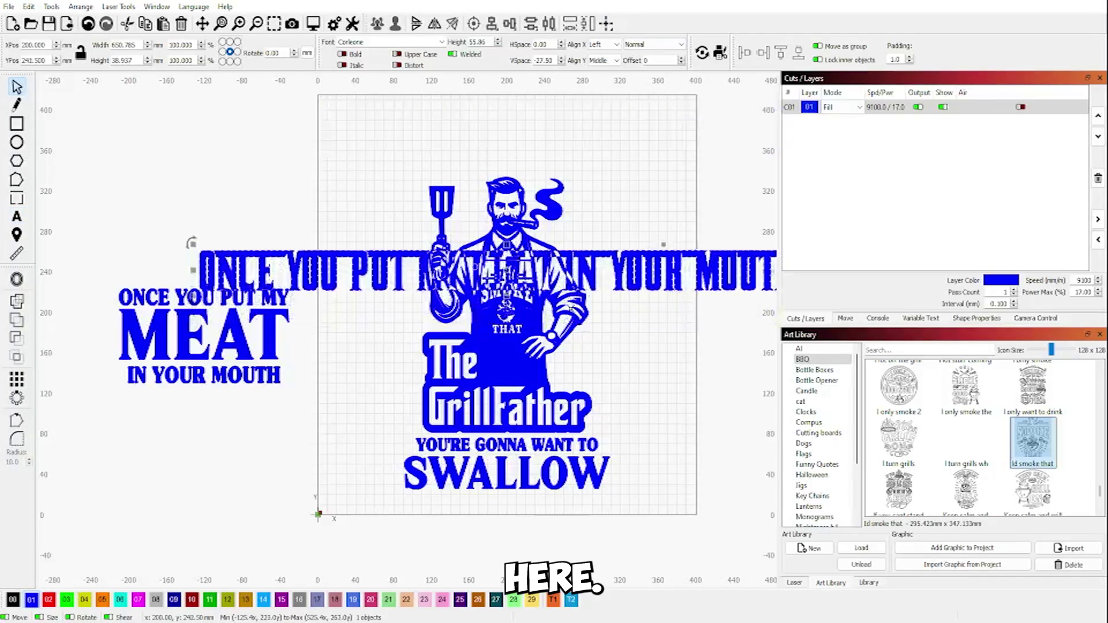
{"action": "left_click_drag", "start_coordinate": [506, 255], "coordinate": [507, 149]}
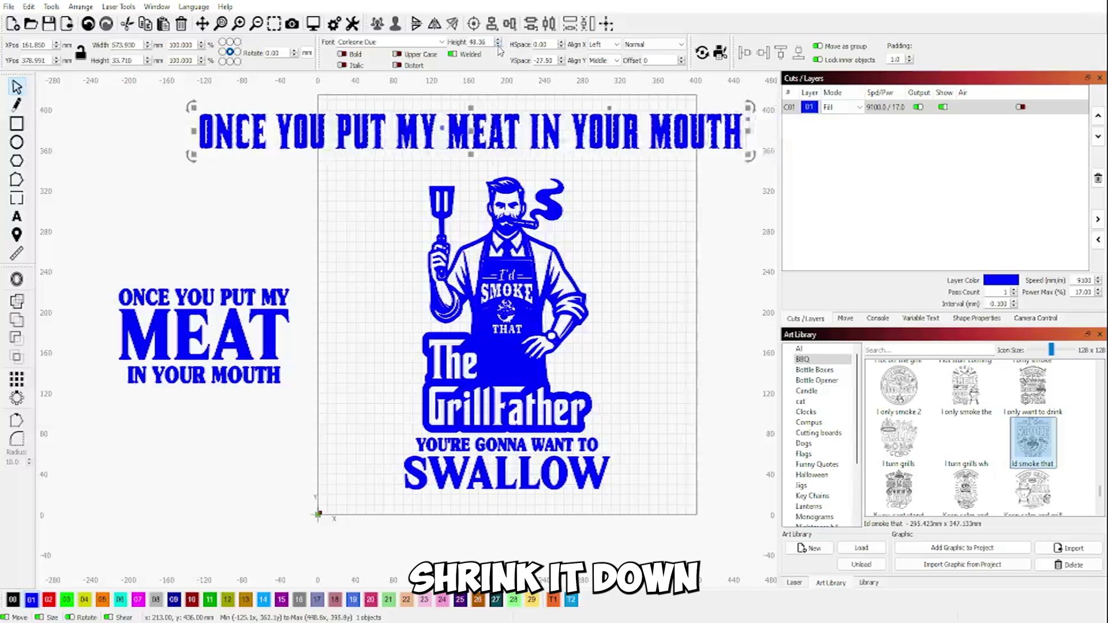
- Centre the new slogan line on the page and reduce its text height to 33.36 mm
{"action": "left_click", "coordinate": [498, 46]}
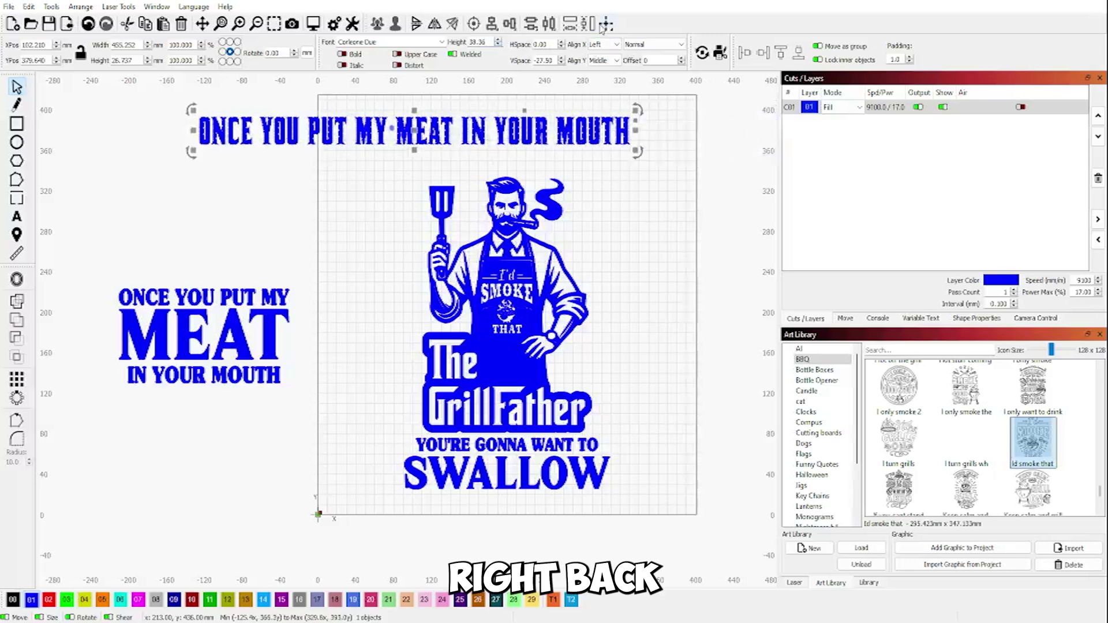
{"action": "key", "text": "p"}
{"action": "key", "text": "Up"}
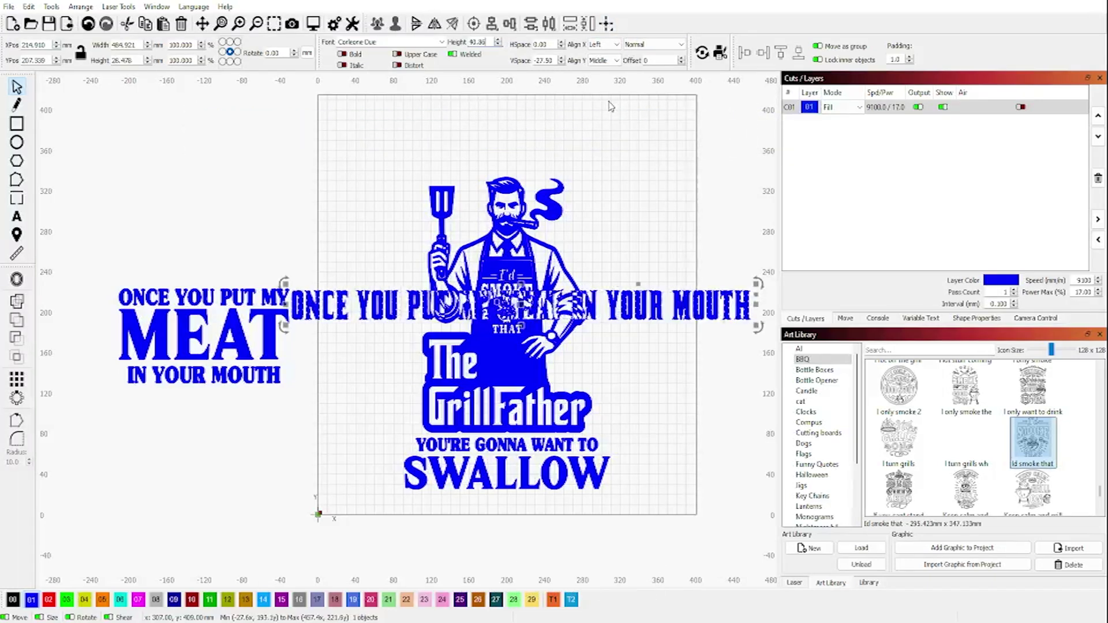
{"action": "key", "text": "Down"}
{"action": "key", "text": "Down"}
{"action": "key", "text": "Down"}
{"action": "key", "text": "Down"}
{"action": "key", "text": "Down"}
{"action": "key", "text": "Down"}
{"action": "key", "text": "Down"}
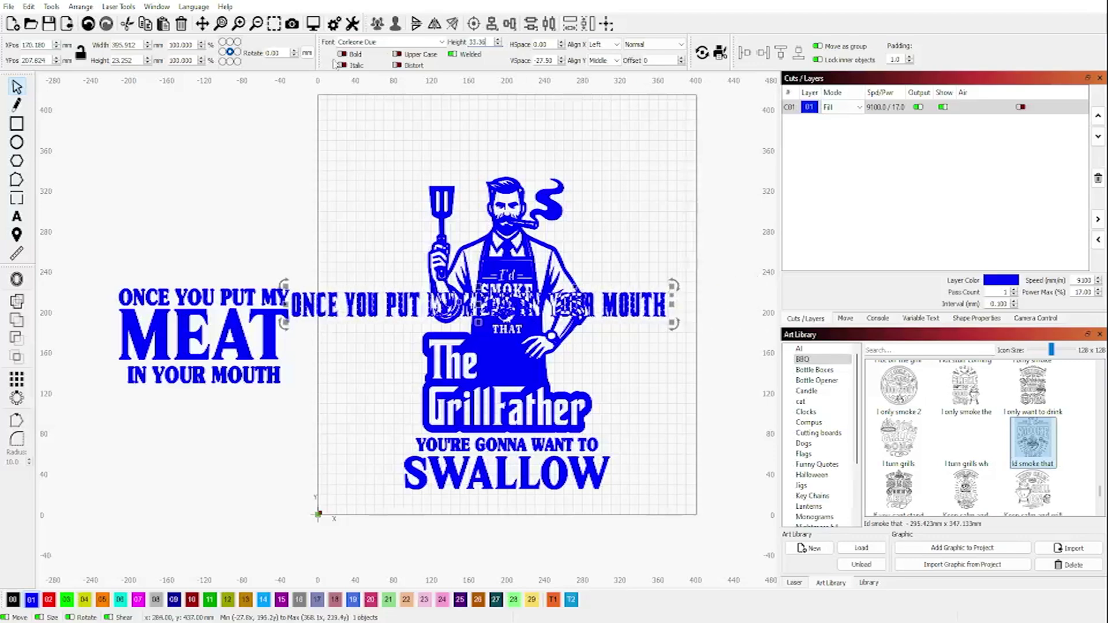
- Move the slogan line up above the figure's head, to about Y 383 mm
{"action": "key", "text": "Up"}
{"action": "key", "text": "Up"}
{"action": "key", "text": "Up"}
{"action": "key", "text": "Up"}
{"action": "key", "text": "Up"}
{"action": "key", "text": "Up"}
{"action": "key", "text": "Up"}
{"action": "key", "text": "Up"}
{"action": "key", "text": "Up"}
{"action": "key", "text": "Up"}
{"action": "key", "text": "Up"}
{"action": "key", "text": "Up"}
{"action": "key", "text": "Up"}
{"action": "key", "text": "Up"}
{"action": "key", "text": "Up"}
{"action": "key", "text": "Up"}
{"action": "key", "text": "Up"}
{"action": "key", "text": "Up"}
{"action": "key", "text": "Up"}
{"action": "key", "text": "Up"}
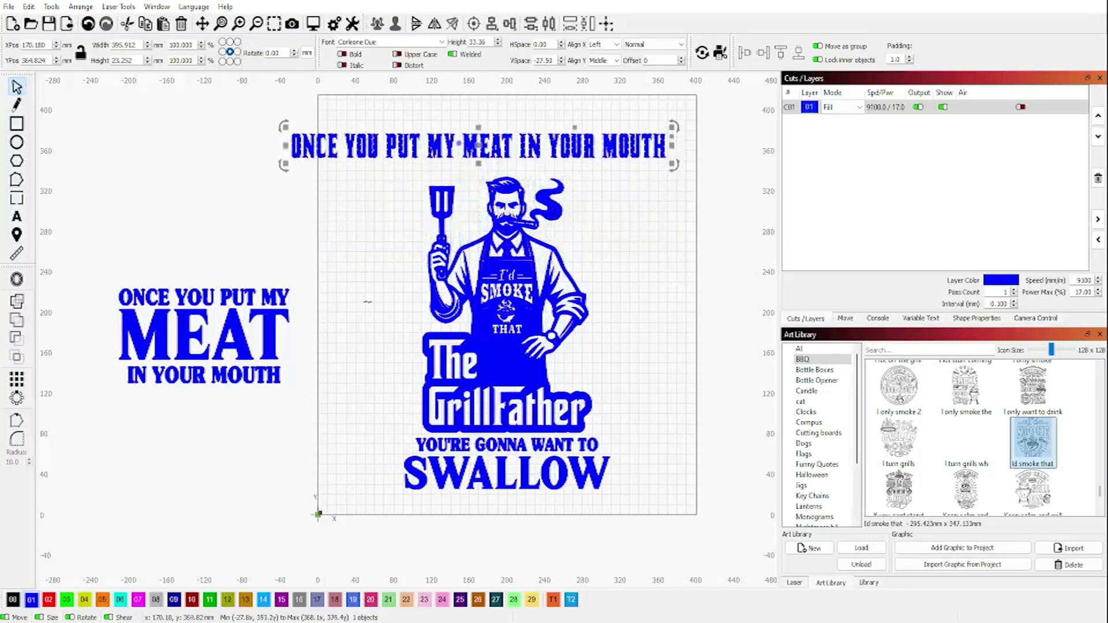
{"action": "scroll", "coordinate": [709, 152], "scroll_direction": "up", "scroll_amount": 2}
{"action": "scroll", "coordinate": [549, 222], "scroll_direction": "up", "scroll_amount": 2}
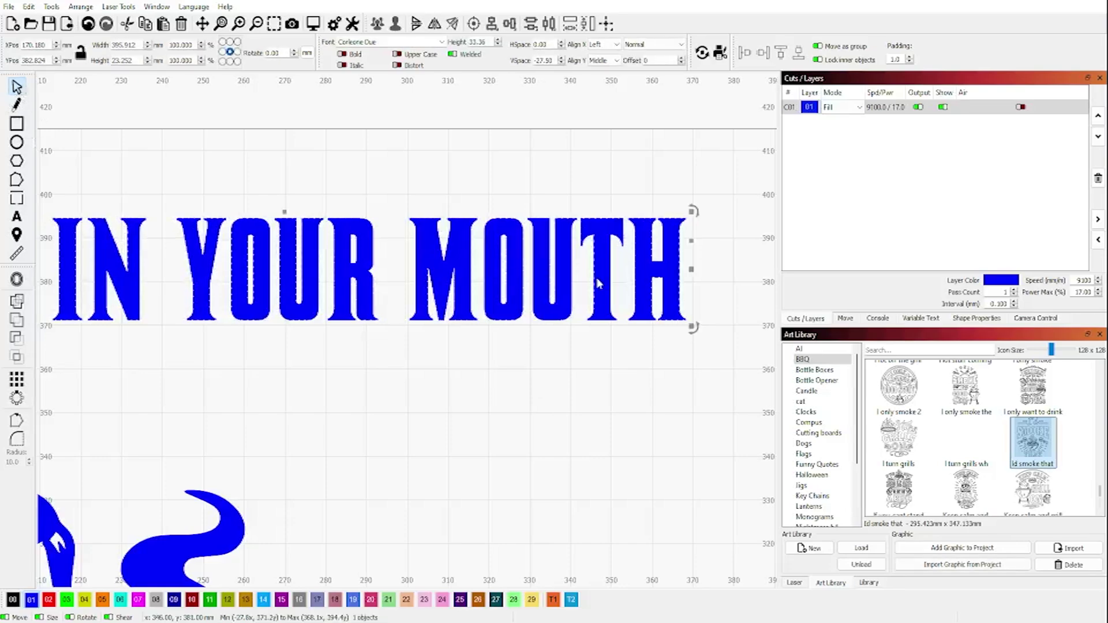
- Set the slogan line's horizontal text alignment to Middle
{"action": "scroll", "coordinate": [434, 365], "scroll_direction": "down", "scroll_amount": 1}
{"action": "left_click_drag", "start_coordinate": [434, 365], "coordinate": [837, 257]}
{"action": "scroll", "coordinate": [703, 252], "scroll_direction": "down", "scroll_amount": 2}
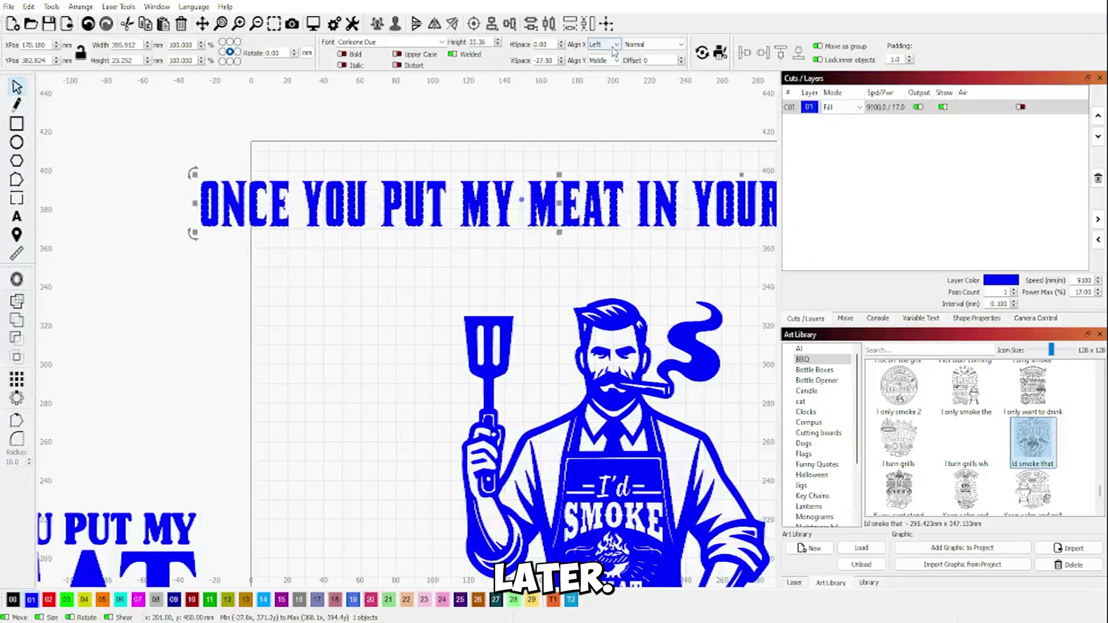
{"action": "left_click", "coordinate": [609, 64]}
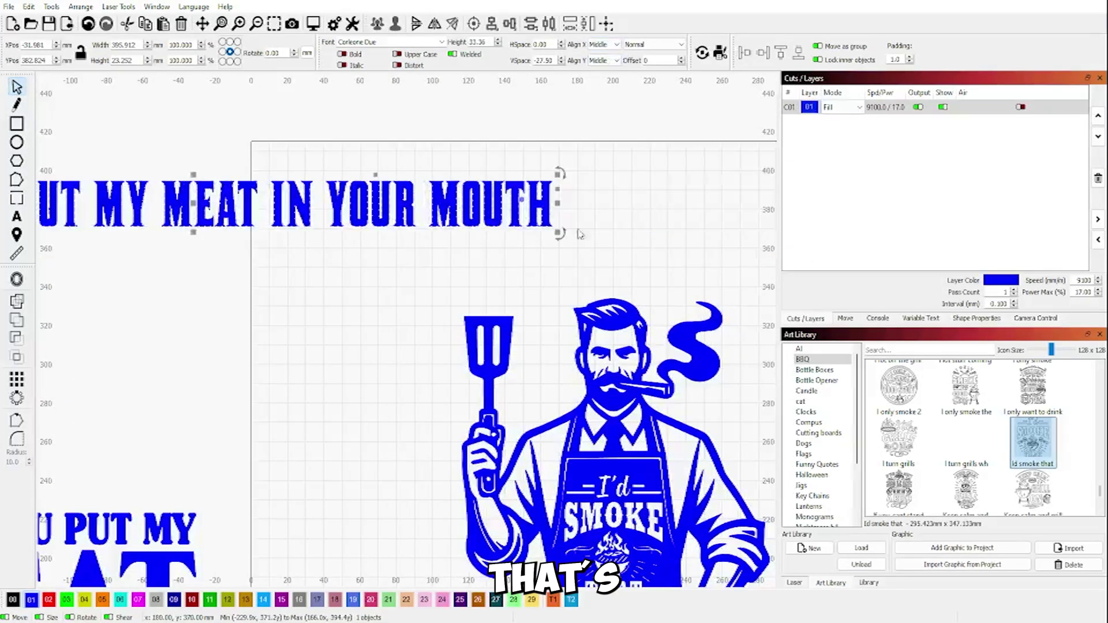
- Centre the slogan line on the page and move it straight up above the figure's head, to Y 388.5 mm
{"action": "scroll", "coordinate": [409, 287], "scroll_direction": "down", "scroll_amount": 1}
{"action": "left_click_drag", "start_coordinate": [410, 287], "coordinate": [512, 249]}
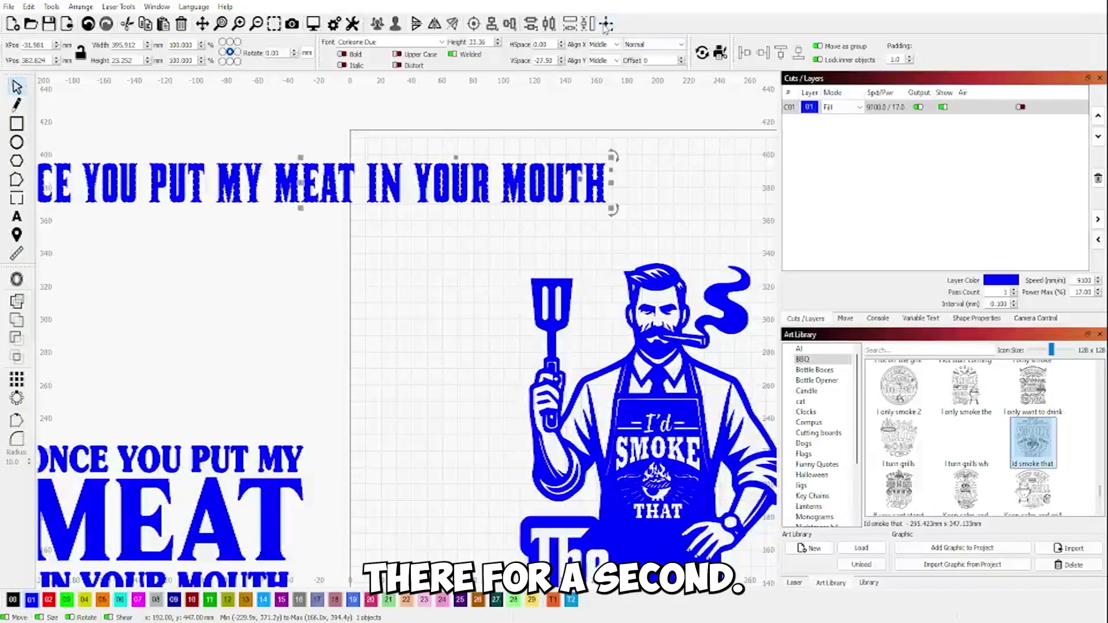
{"action": "key", "text": "p"}
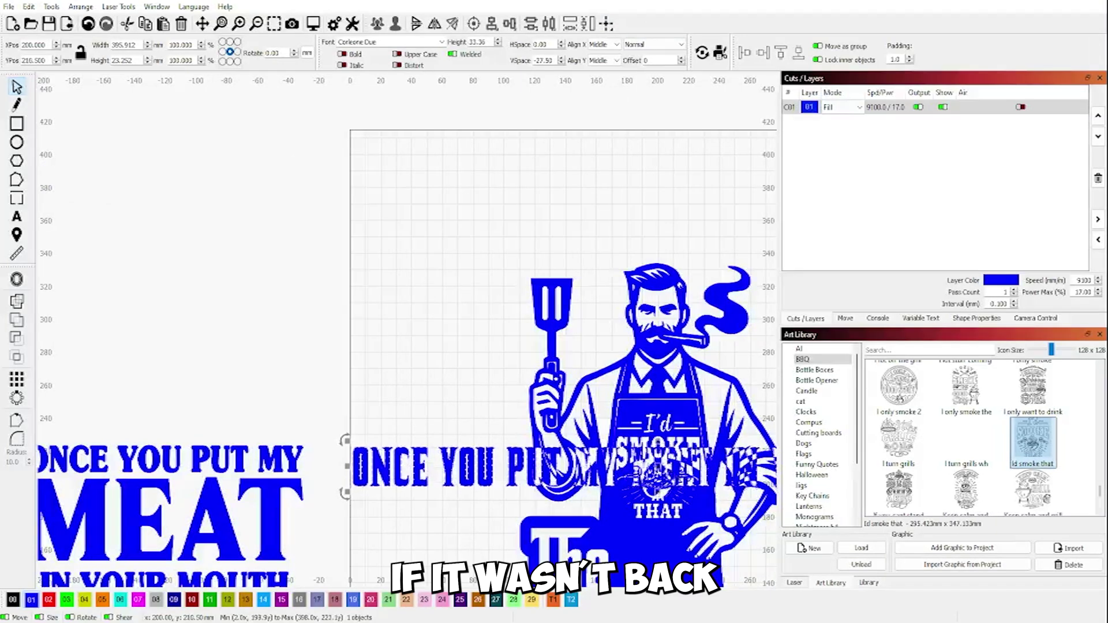
{"action": "left_click_drag", "start_coordinate": [658, 472], "coordinate": [658, 174]}
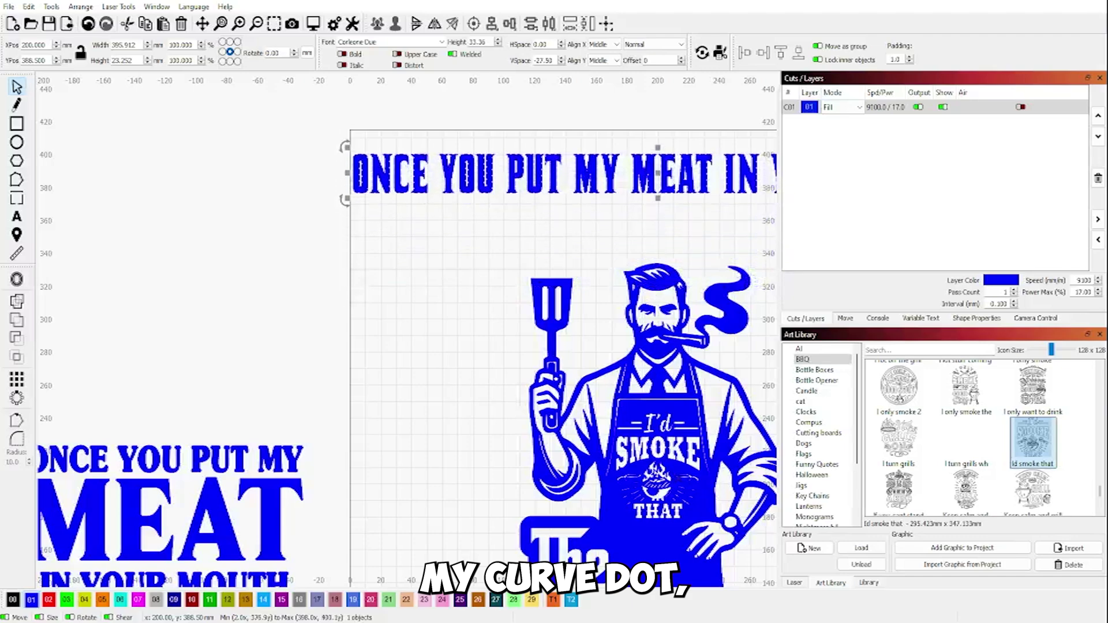
- Bend the slogan line into an arch over the figure, about 283 mm wide and 159 mm high
{"action": "left_click_drag", "start_coordinate": [405, 386], "coordinate": [69, 436]}
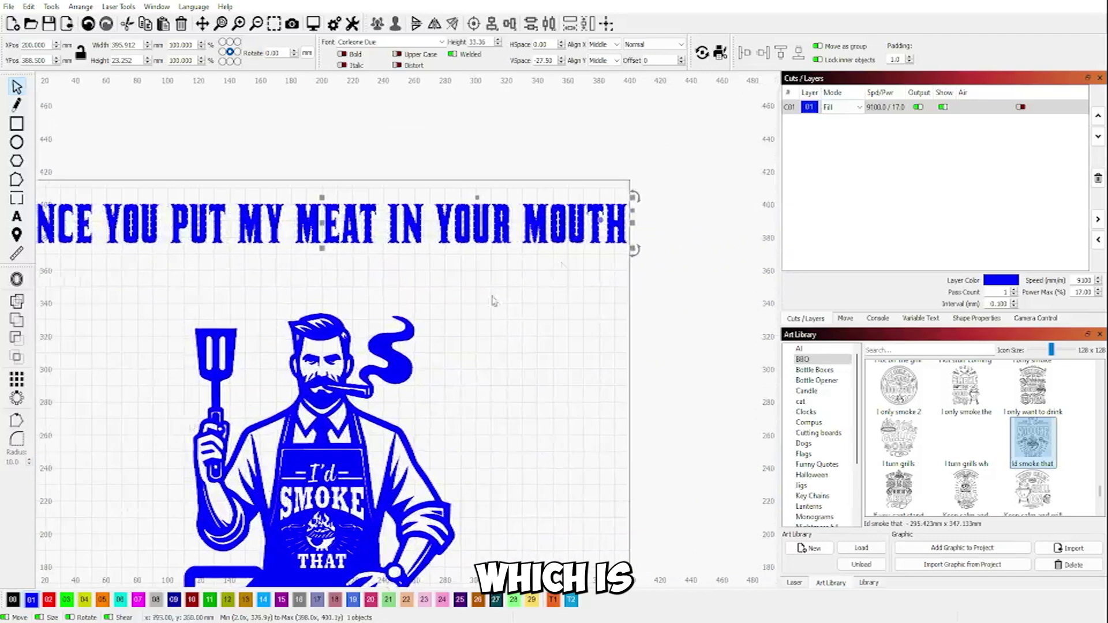
{"action": "scroll", "coordinate": [544, 198], "scroll_direction": "up", "scroll_amount": 15}
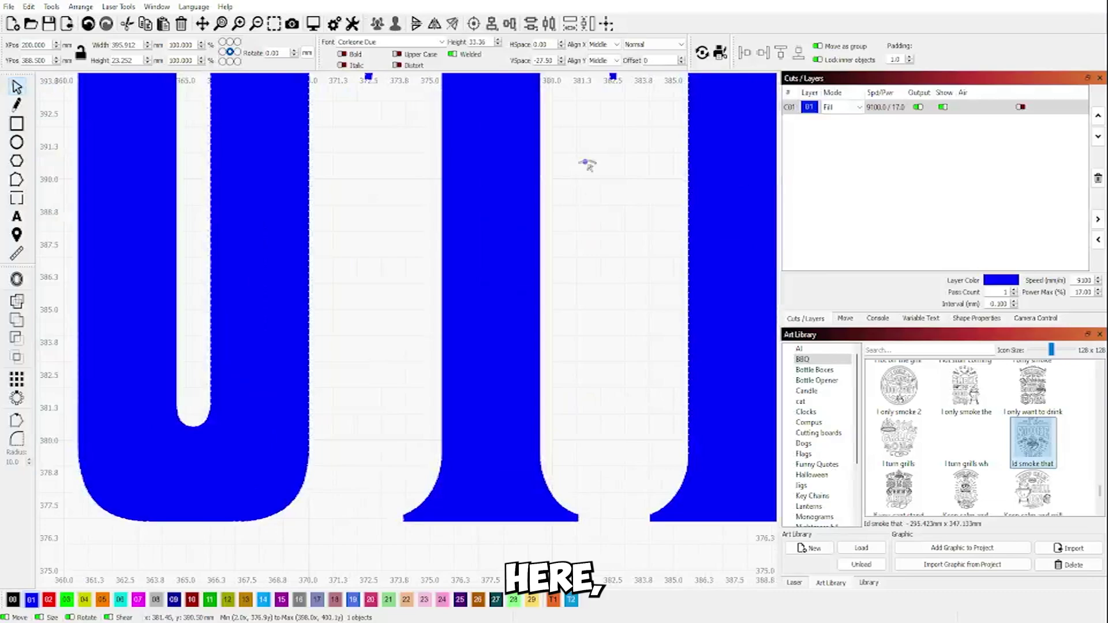
{"action": "scroll", "coordinate": [590, 168], "scroll_direction": "down", "scroll_amount": 15}
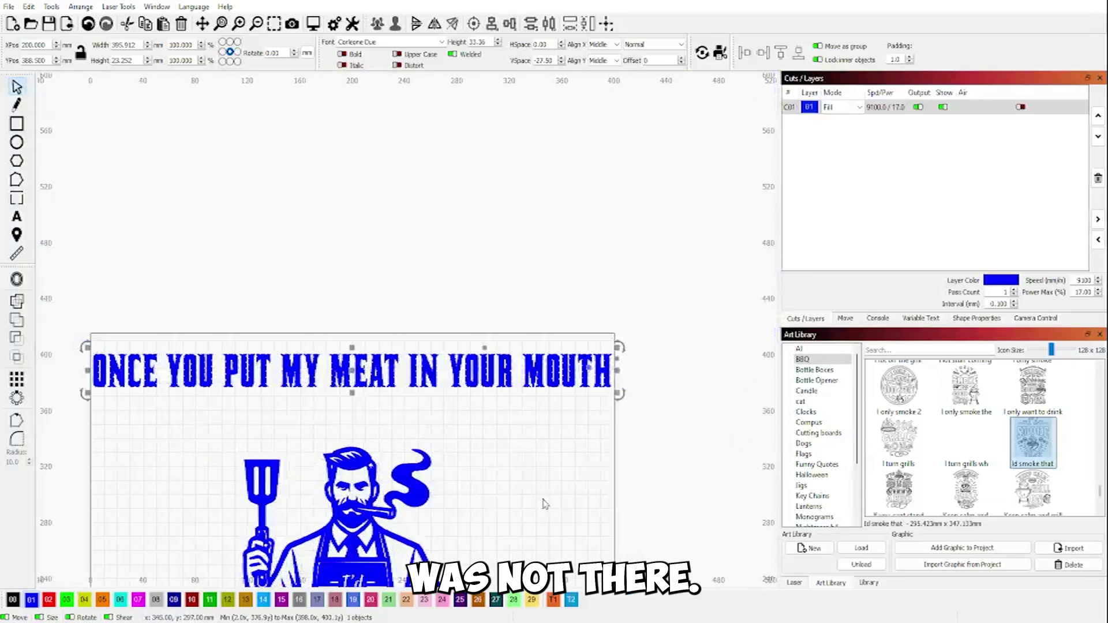
{"action": "left_click_drag", "start_coordinate": [639, 379], "coordinate": [656, 336]}
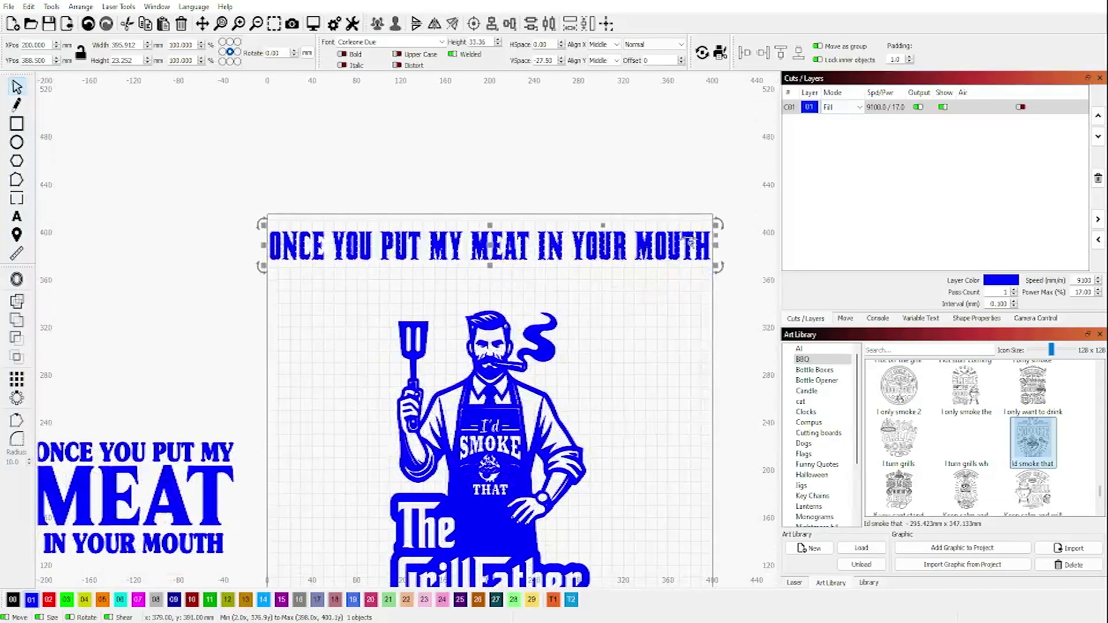
{"action": "left_click_drag", "start_coordinate": [691, 243], "coordinate": [656, 383]}
{"action": "scroll", "coordinate": [614, 496], "scroll_direction": "up", "scroll_amount": 3}
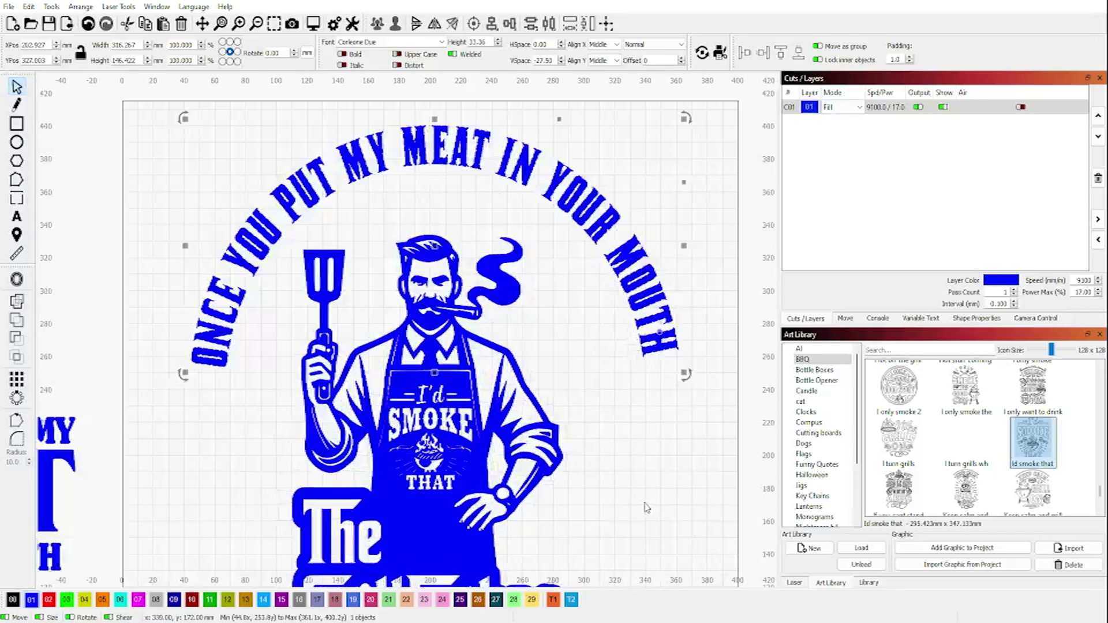
{"action": "left_click_drag", "start_coordinate": [604, 493], "coordinate": [739, 539]}
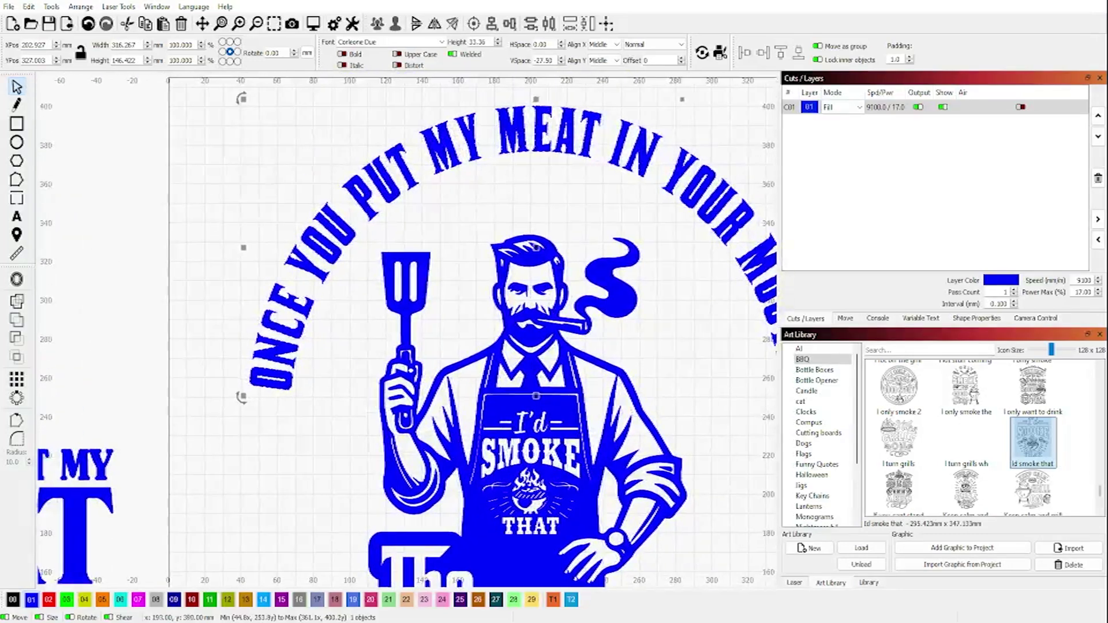
{"action": "scroll", "coordinate": [539, 99], "scroll_direction": "down", "scroll_amount": 4}
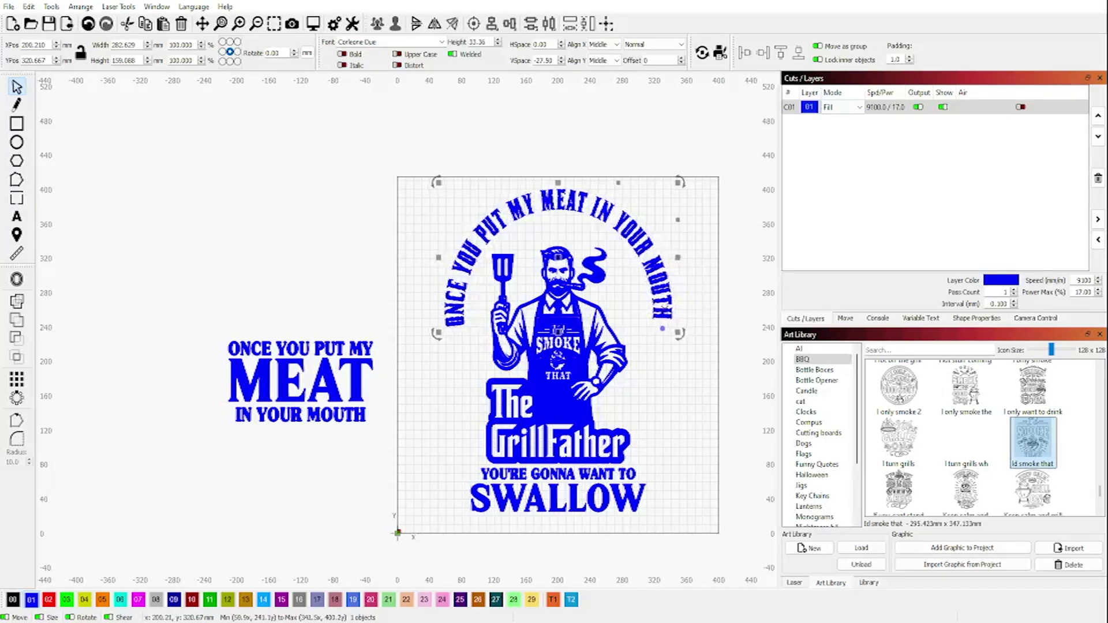
- Nudge the arched slogan left to about X 192 mm and deselect it
{"action": "key", "text": "ctrl+Left"}
{"action": "key", "text": "ctrl+Left"}
{"action": "key", "text": "ctrl+Left"}
{"action": "key", "text": "ctrl+Left"}
{"action": "key", "text": "ctrl+Left"}
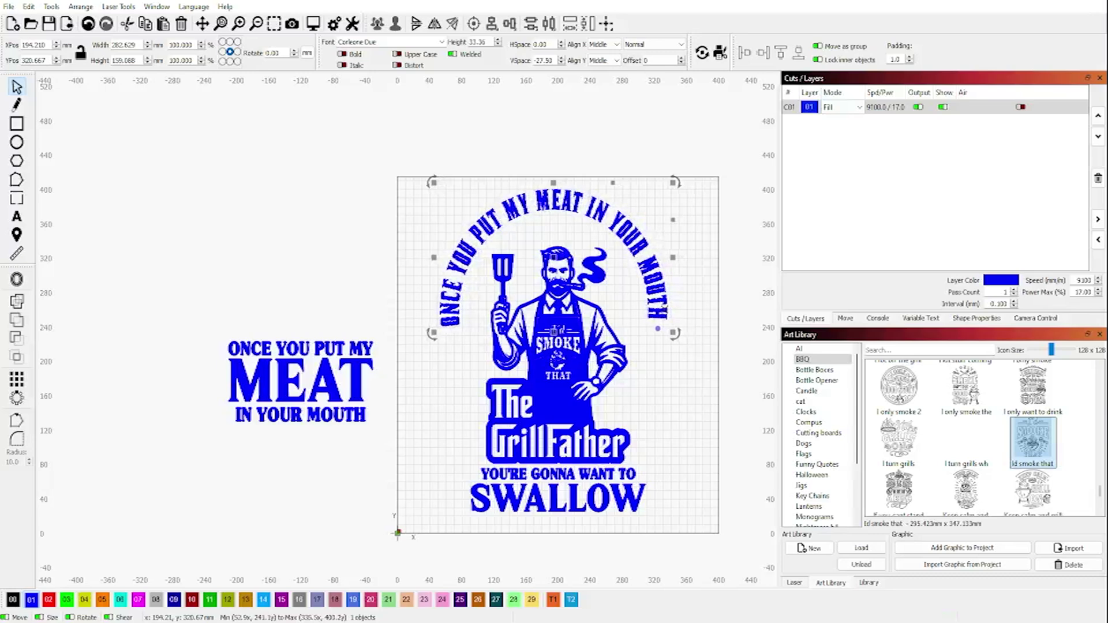
{"action": "left_click_drag", "start_coordinate": [665, 308], "coordinate": [663, 308]}
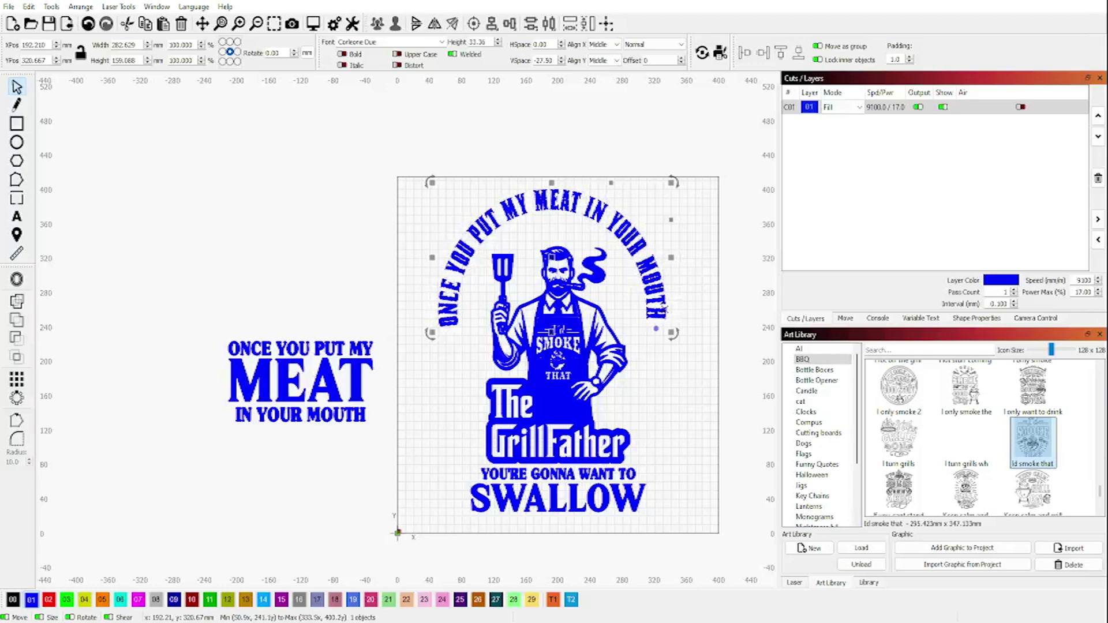
{"action": "left_click", "coordinate": [671, 427]}
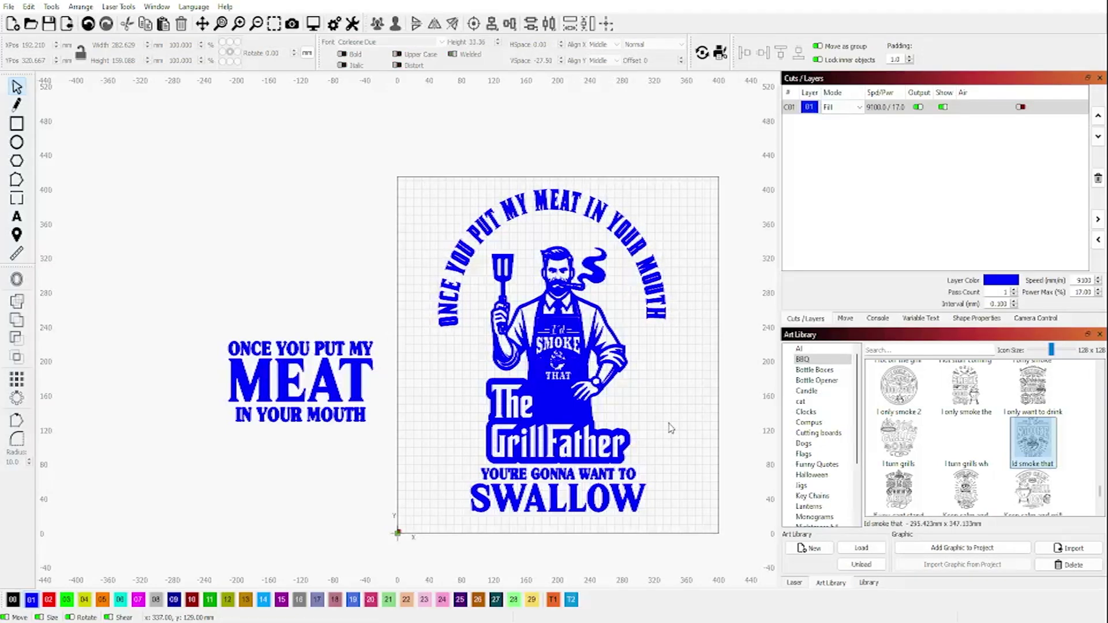
- Delete the old stacked "ONCE YOU PUT MY MEAT IN YOUR MOUTH" text beside the page
{"action": "scroll", "coordinate": [498, 243], "scroll_direction": "up", "scroll_amount": 3}
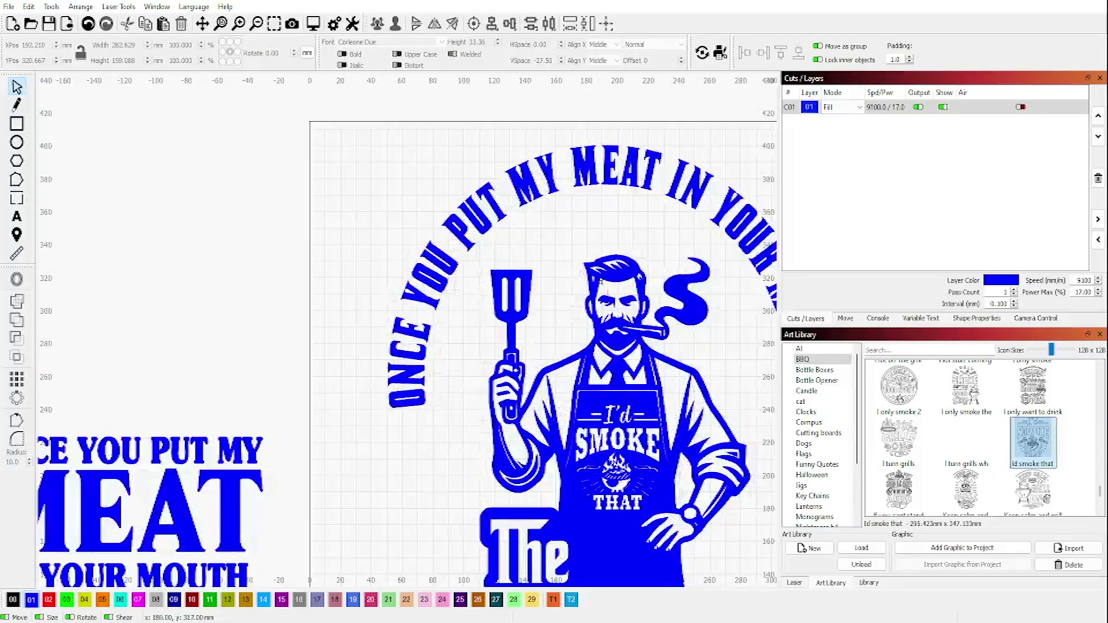
{"action": "scroll", "coordinate": [714, 415], "scroll_direction": "down", "scroll_amount": 4}
{"action": "left_click_drag", "start_coordinate": [732, 509], "coordinate": [578, 308]}
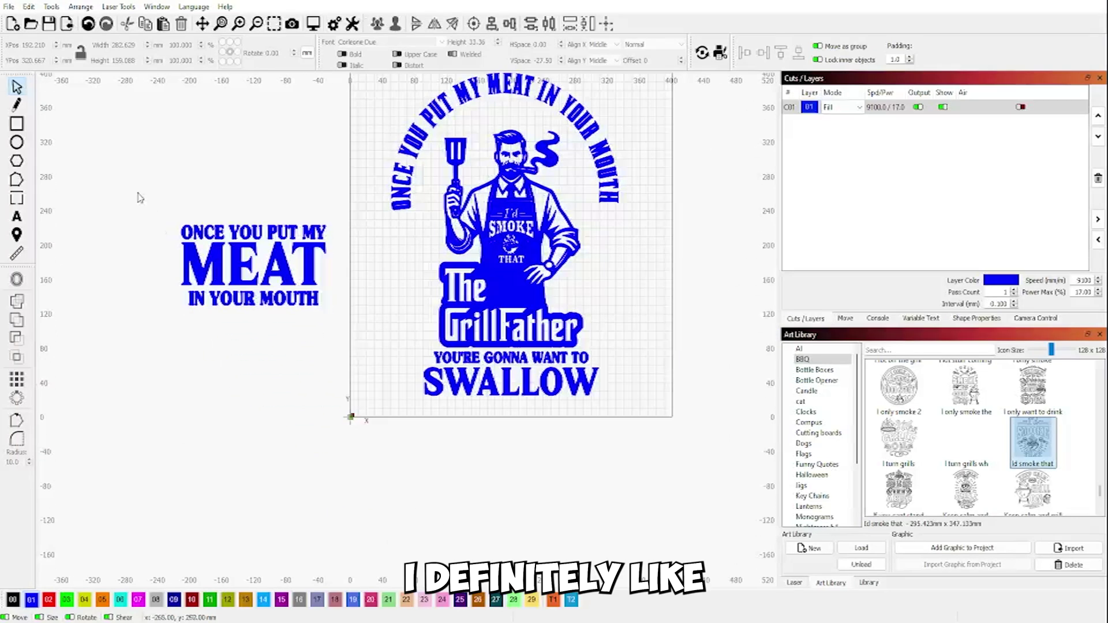
{"action": "left_click", "coordinate": [228, 257]}
{"action": "key", "text": "Delete"}
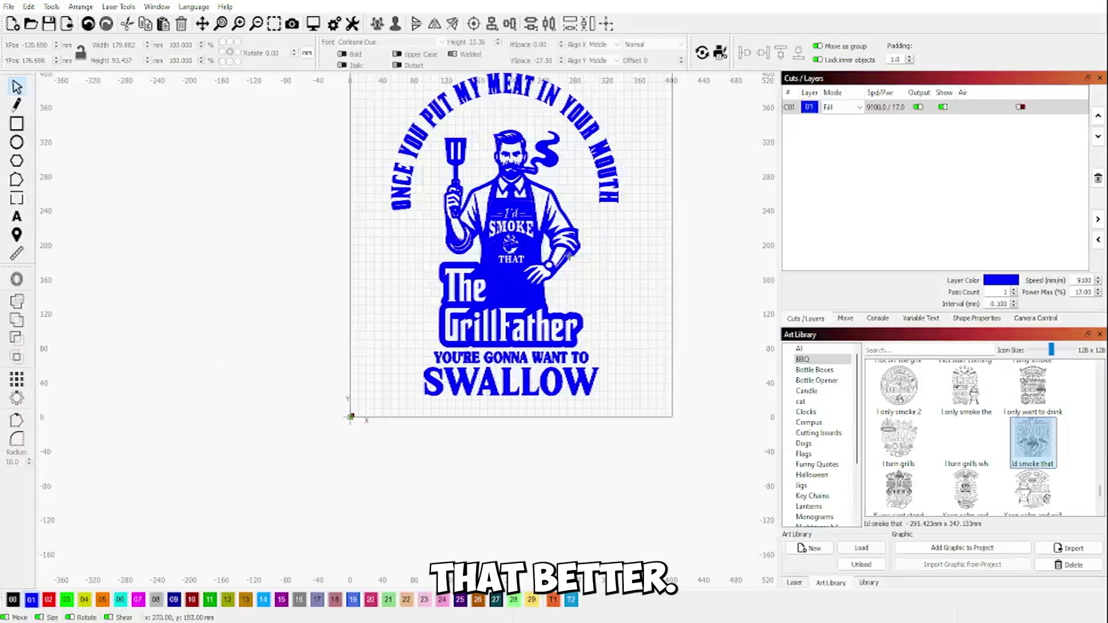
{"action": "scroll", "coordinate": [632, 274], "scroll_direction": "up", "scroll_amount": 1}
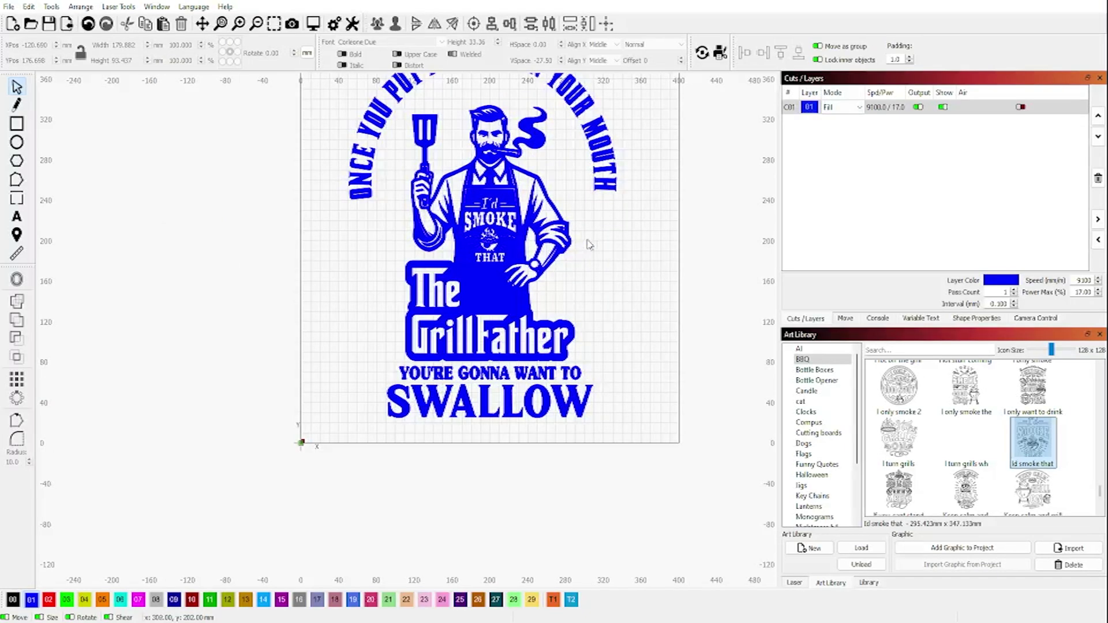
{"action": "scroll", "coordinate": [588, 244], "scroll_direction": "down", "scroll_amount": 1}
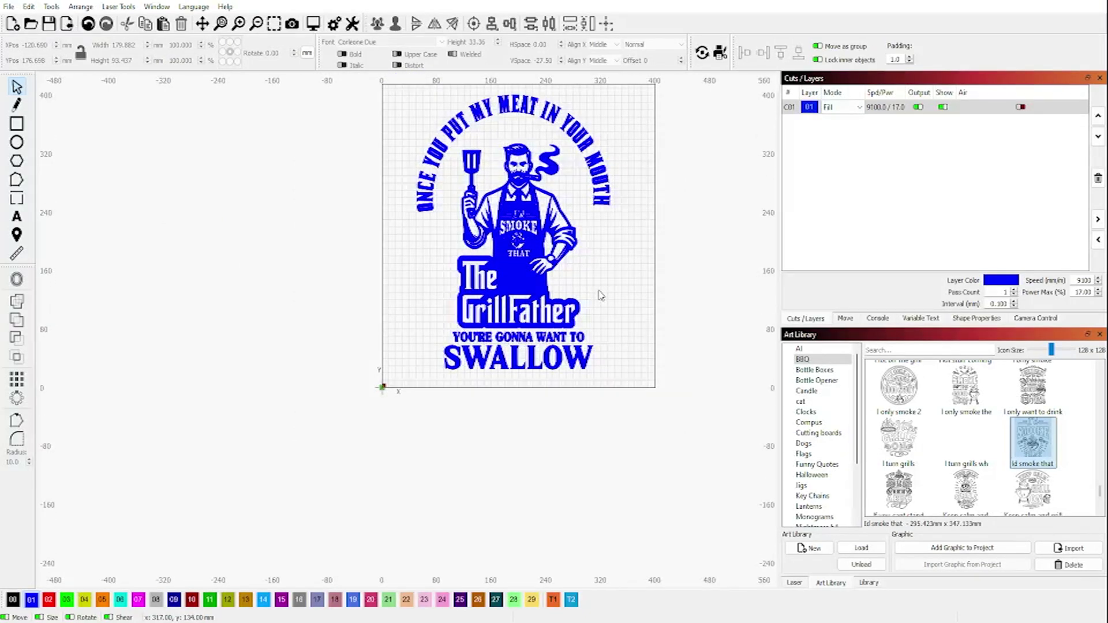
{"action": "scroll", "coordinate": [578, 348], "scroll_direction": "up", "scroll_amount": 1}
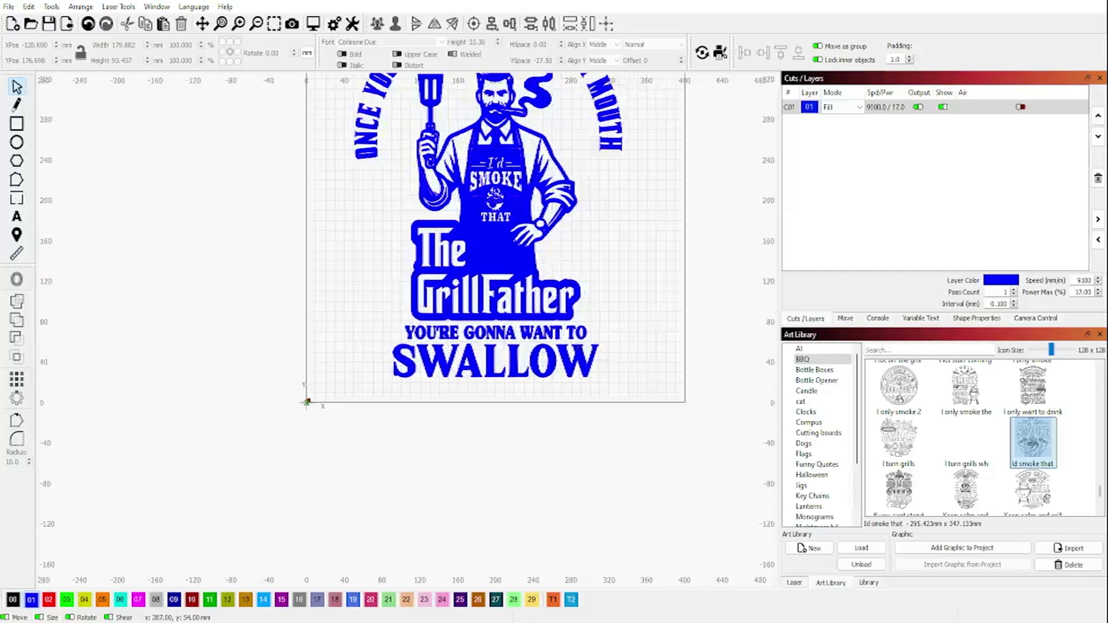
{"action": "scroll", "coordinate": [600, 217], "scroll_direction": "down", "scroll_amount": 1}
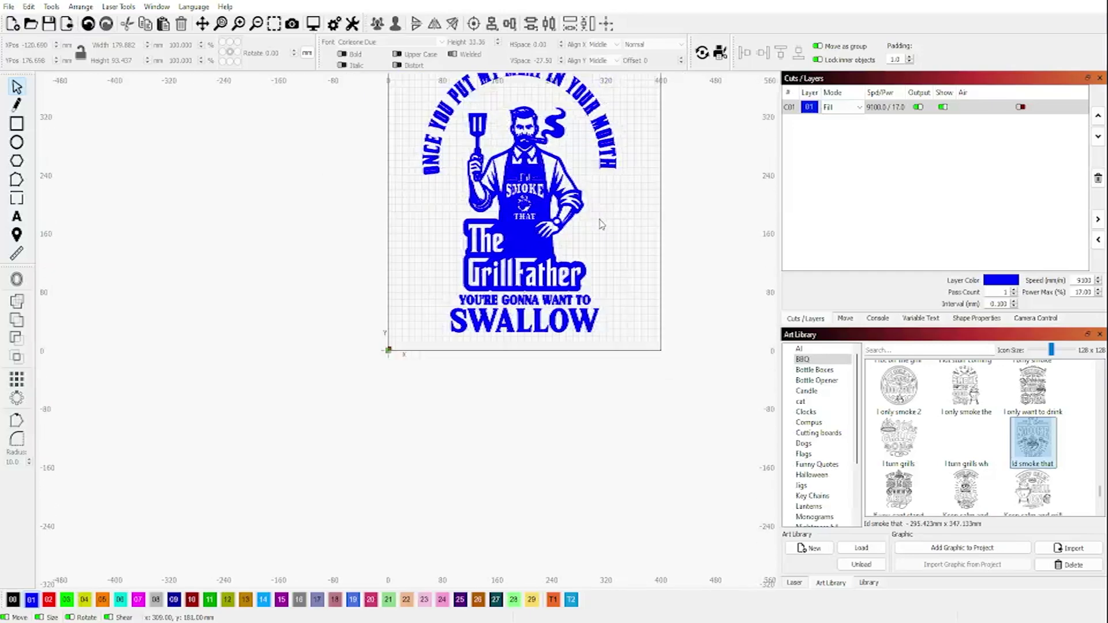
{"action": "scroll", "coordinate": [601, 223], "scroll_direction": "down", "scroll_amount": 1}
- Try the arched slogan in Cormorant, Cormorant Garamond and Cormorant Garamond SemiBold
{"action": "left_click_drag", "start_coordinate": [601, 224], "coordinate": [594, 368]}
{"action": "scroll", "coordinate": [548, 216], "scroll_direction": "up", "scroll_amount": 5}
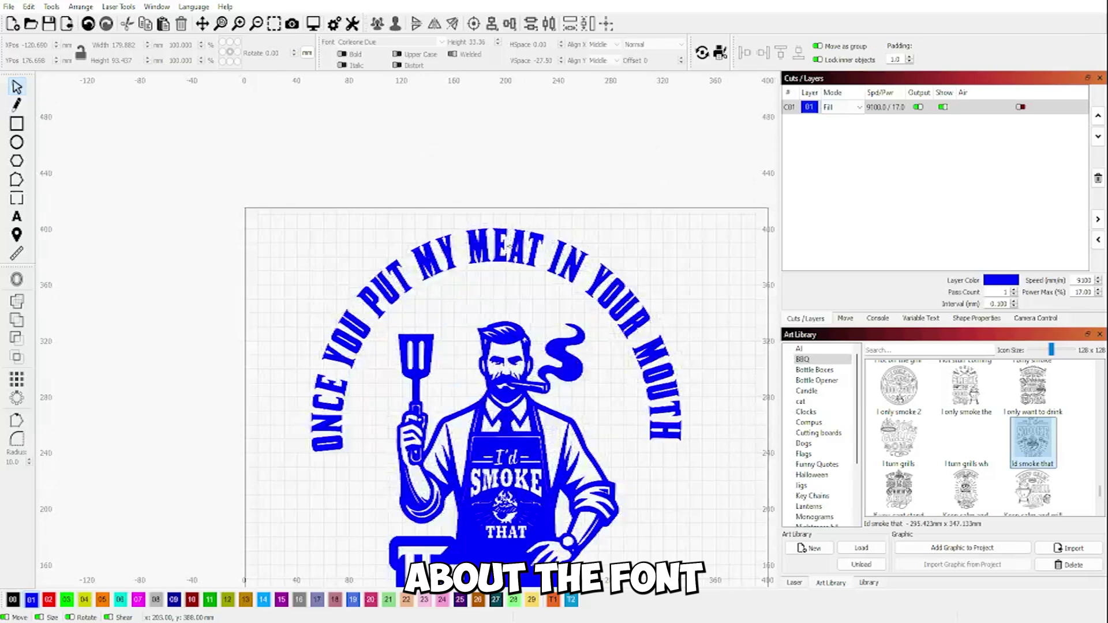
{"action": "left_click", "coordinate": [509, 246]}
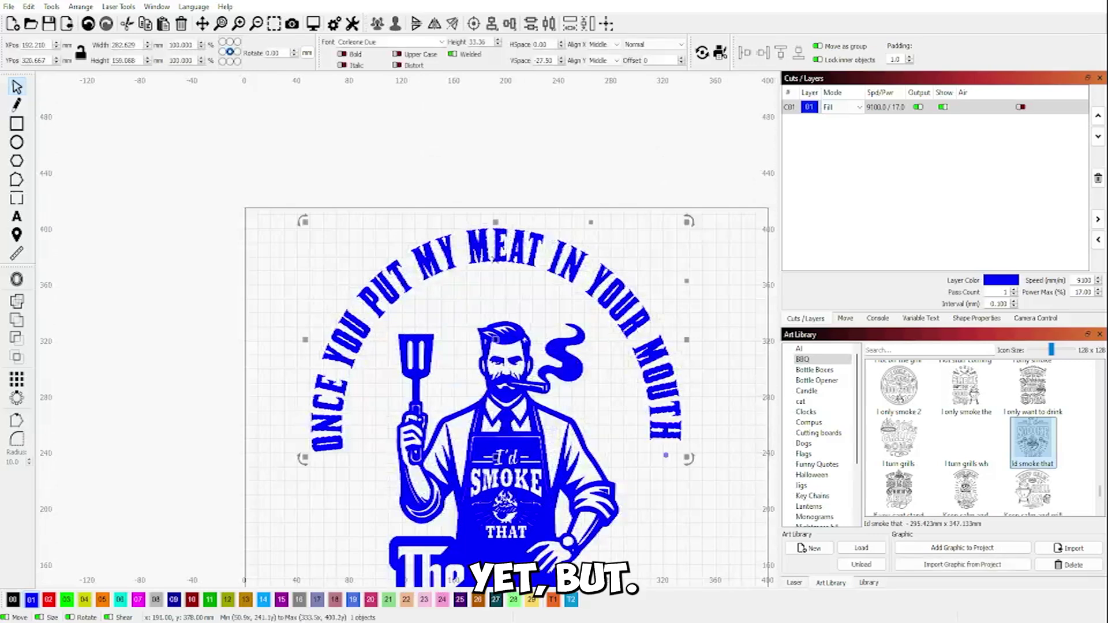
{"action": "triple_click", "coordinate": [406, 43]}
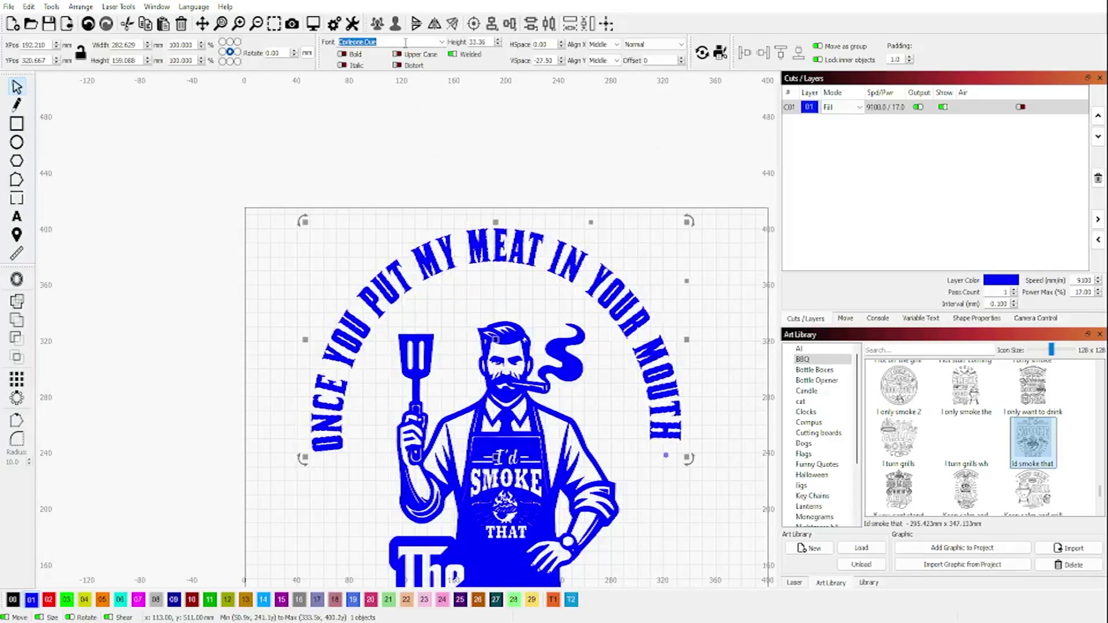
{"action": "type", "text": "Cormorant"}
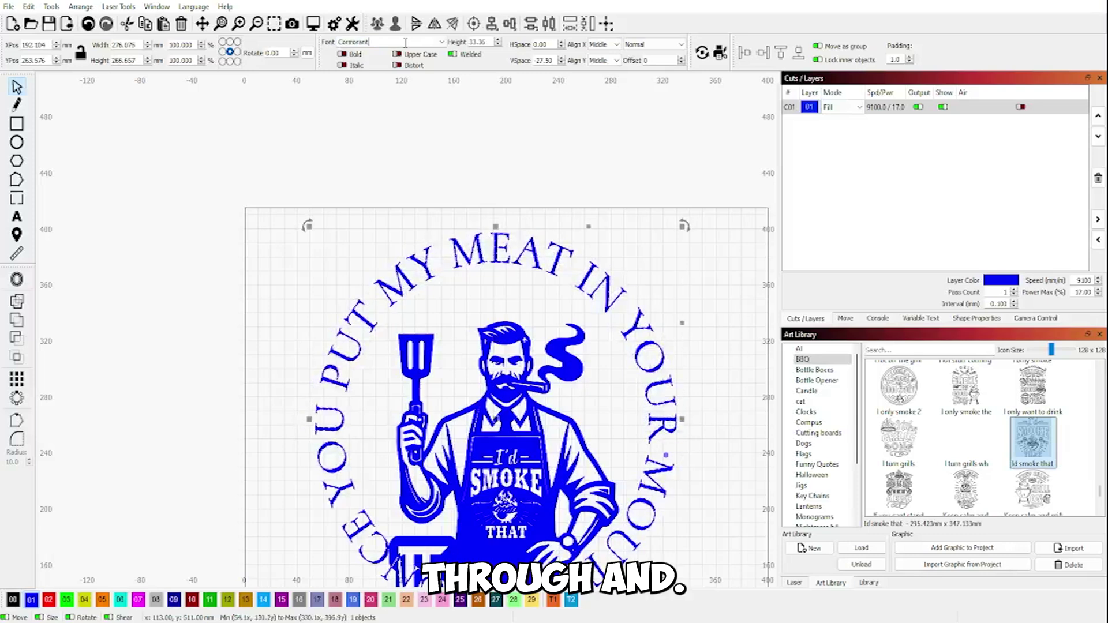
{"action": "type", "text": " Garamond"}
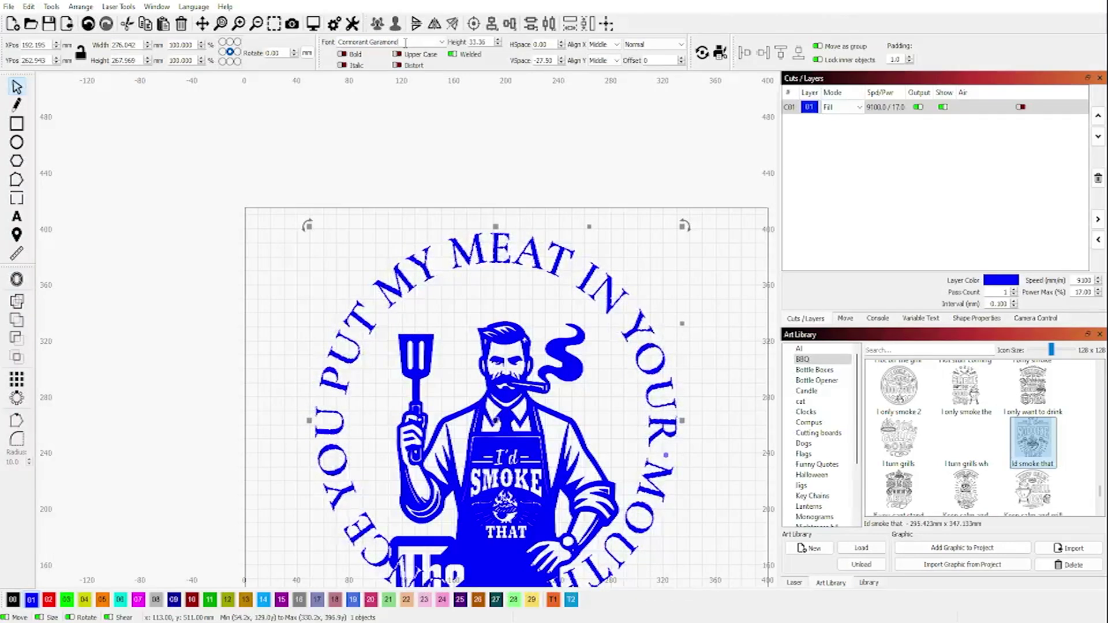
{"action": "key", "text": "Down"}
- Open up the arched slogan's curve so the text spans about 361 mm in width around the figure
{"action": "scroll", "coordinate": [602, 296], "scroll_direction": "down", "scroll_amount": 3}
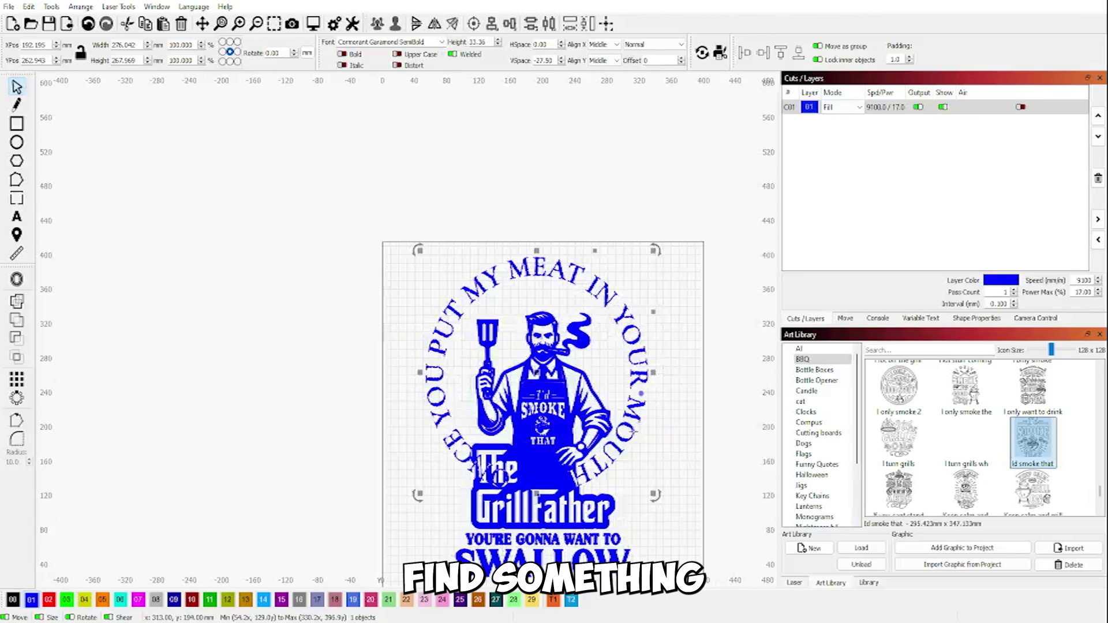
{"action": "left_click_drag", "start_coordinate": [642, 394], "coordinate": [652, 326]}
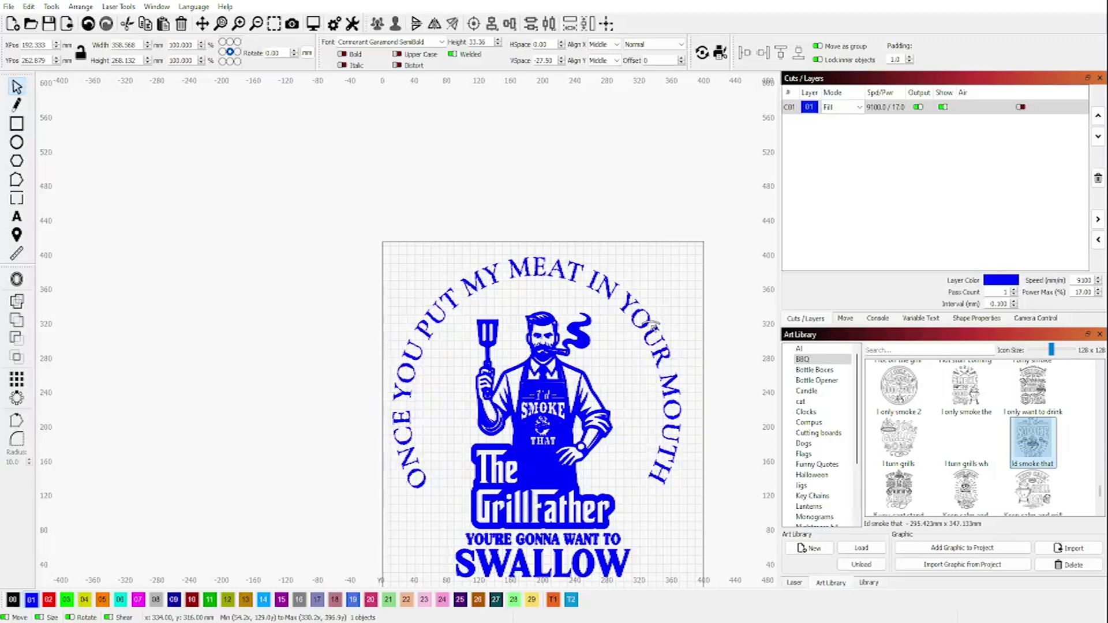
{"action": "left_click_drag", "start_coordinate": [654, 326], "coordinate": [655, 322]}
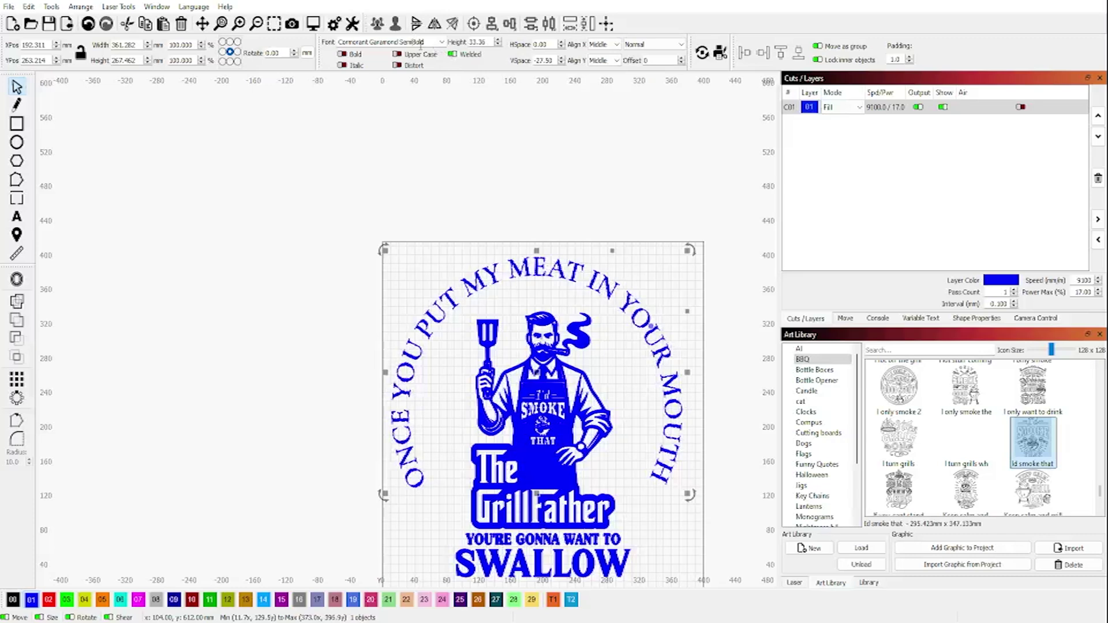
- Try the arched slogan in Cormorant SC Light, Crafter, Crazy Harold, Cursive Sans, Daredevil and Dark Waters
{"action": "scroll", "coordinate": [420, 45], "scroll_direction": "down", "scroll_amount": 4}
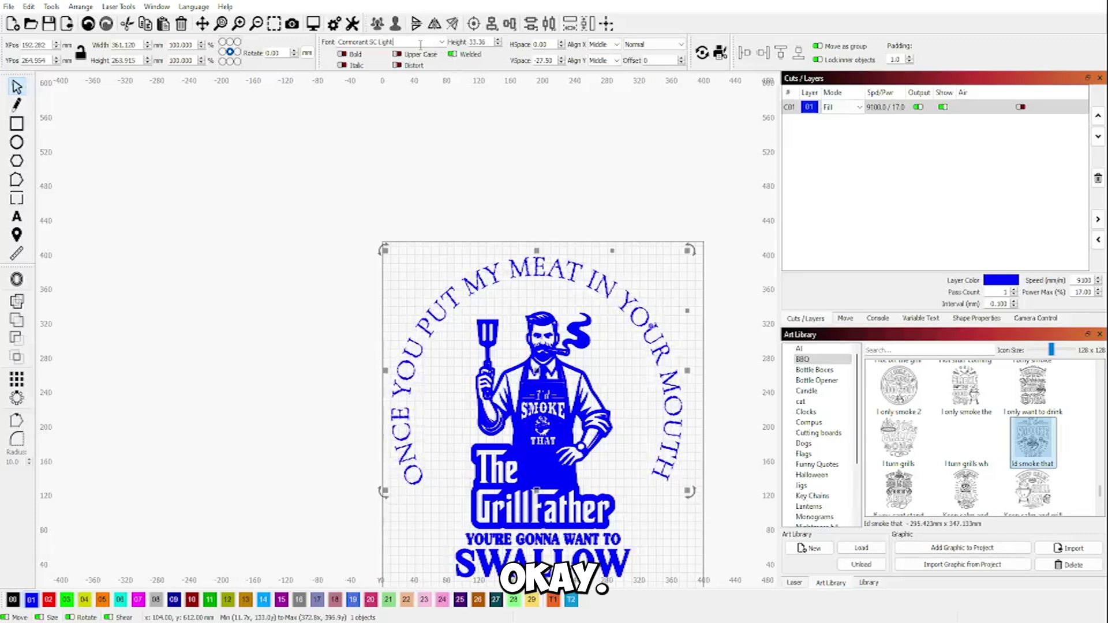
{"action": "scroll", "coordinate": [420, 45], "scroll_direction": "down", "scroll_amount": 4}
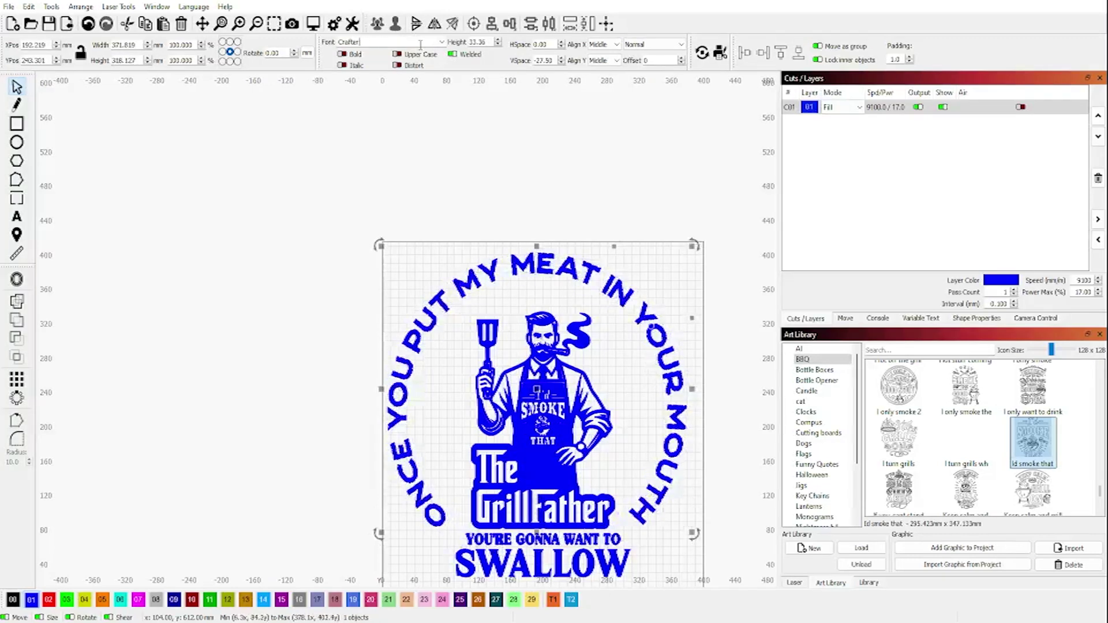
{"action": "scroll", "coordinate": [420, 44], "scroll_direction": "down", "scroll_amount": 1}
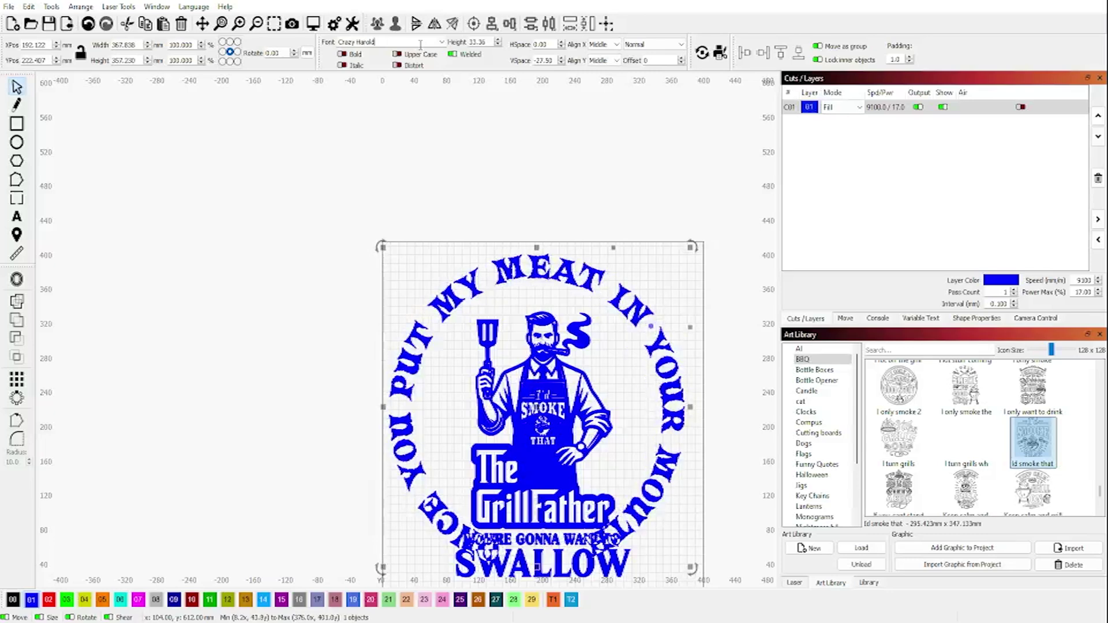
{"action": "scroll", "coordinate": [420, 44], "scroll_direction": "down", "scroll_amount": 4}
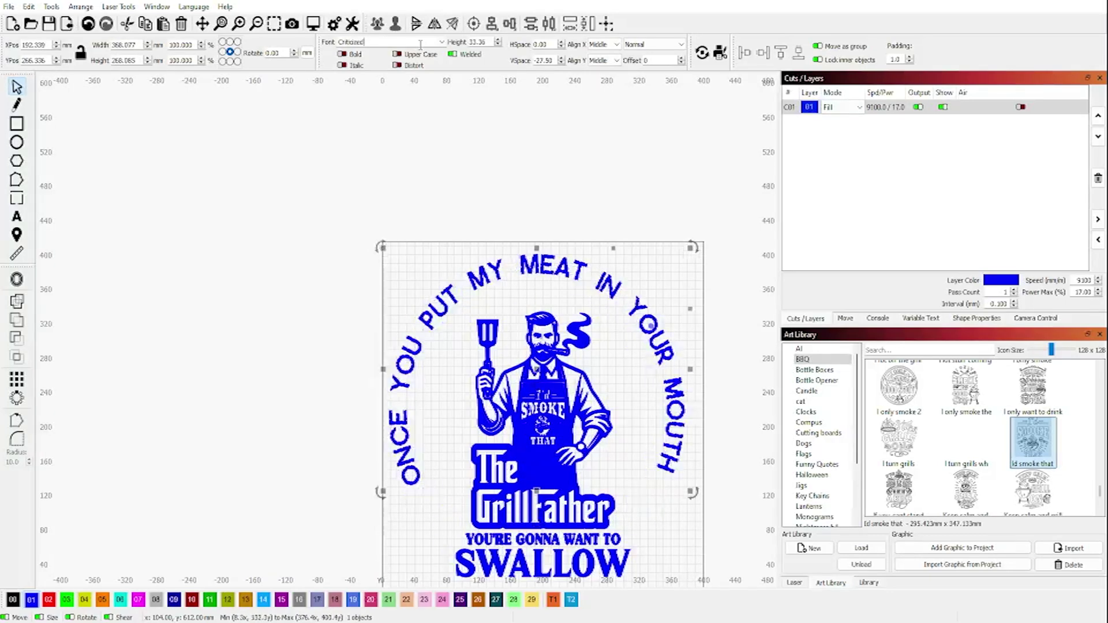
{"action": "scroll", "coordinate": [420, 44], "scroll_direction": "down", "scroll_amount": 4}
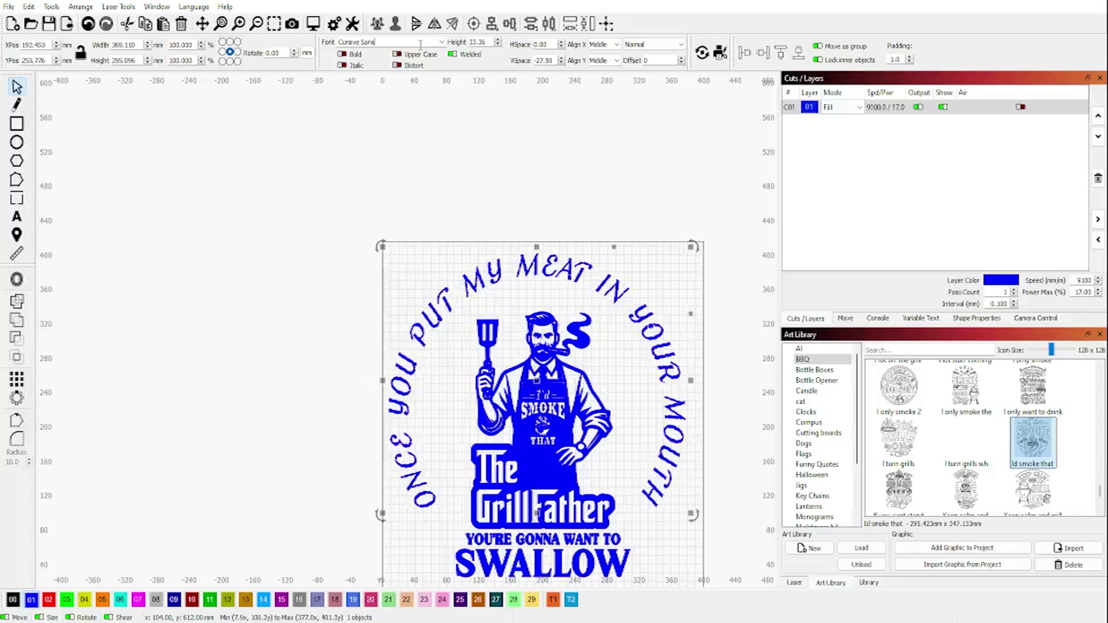
{"action": "scroll", "coordinate": [420, 44], "scroll_direction": "down", "scroll_amount": 3}
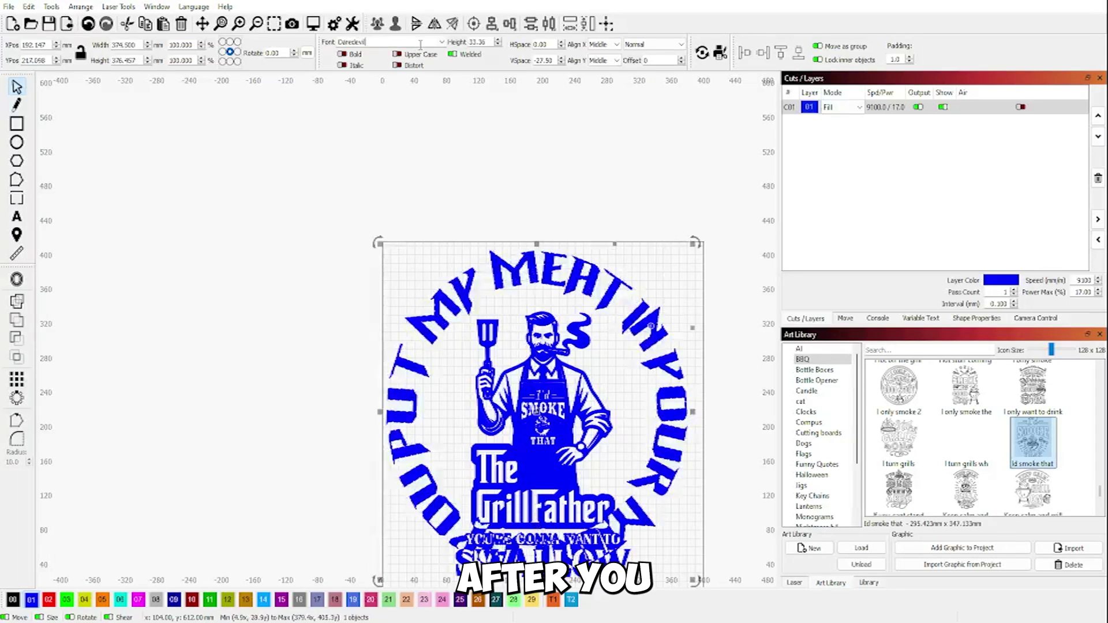
{"action": "scroll", "coordinate": [420, 44], "scroll_direction": "down", "scroll_amount": 3}
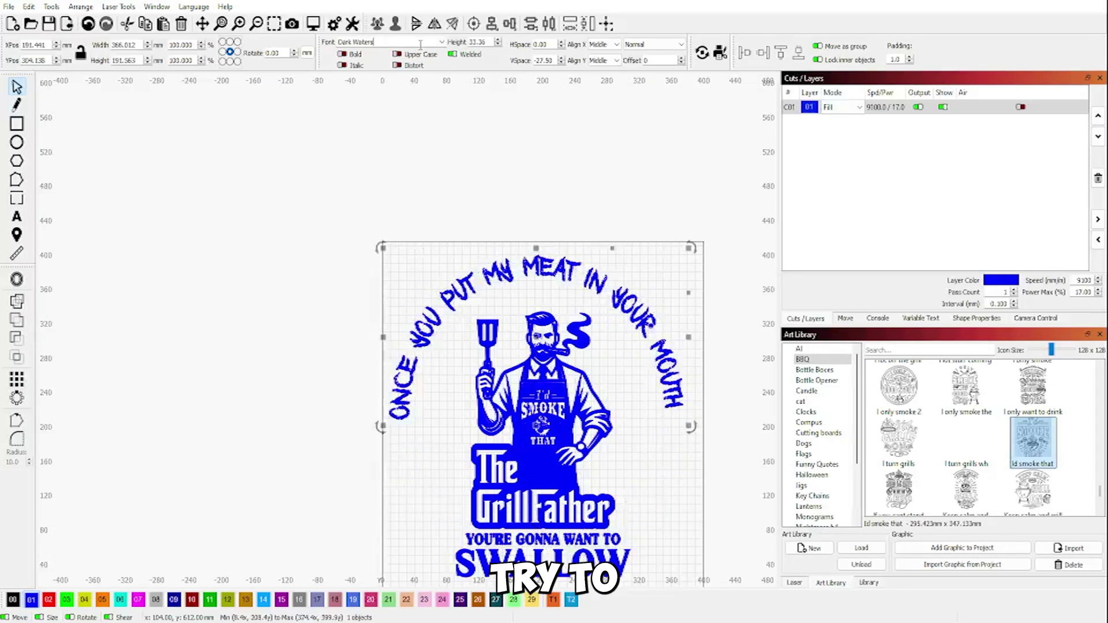
- Try the arched slogan in Deadly Inked, Delicious, Dense Sans, Delicious Heavy and DeVinne Txt BT
{"action": "scroll", "coordinate": [420, 44], "scroll_direction": "down", "scroll_amount": 4}
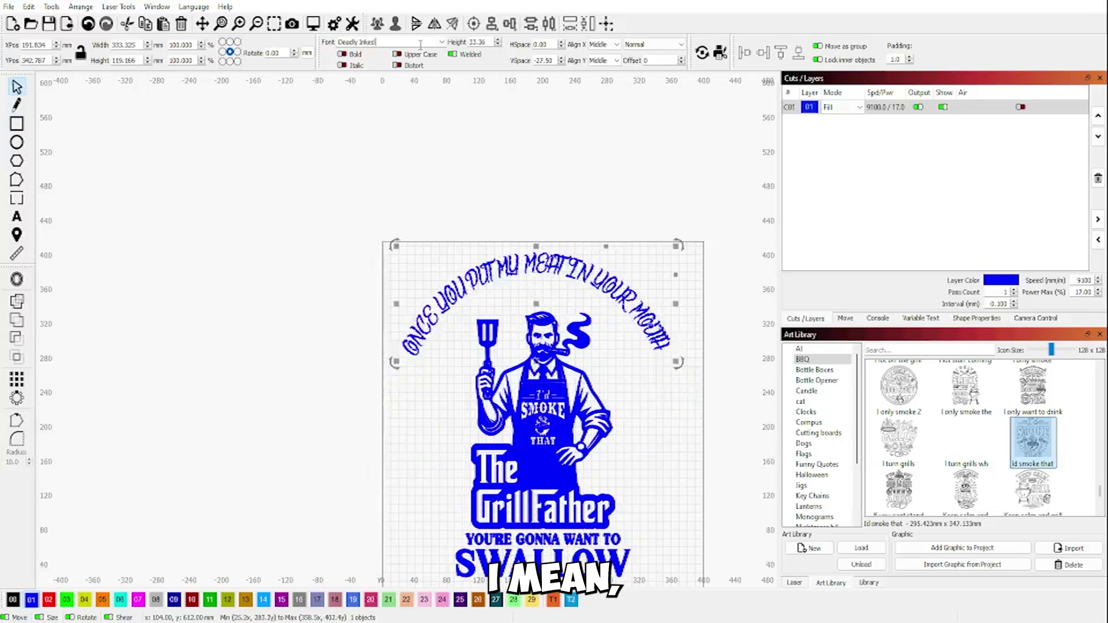
{"action": "scroll", "coordinate": [420, 44], "scroll_direction": "down", "scroll_amount": 4}
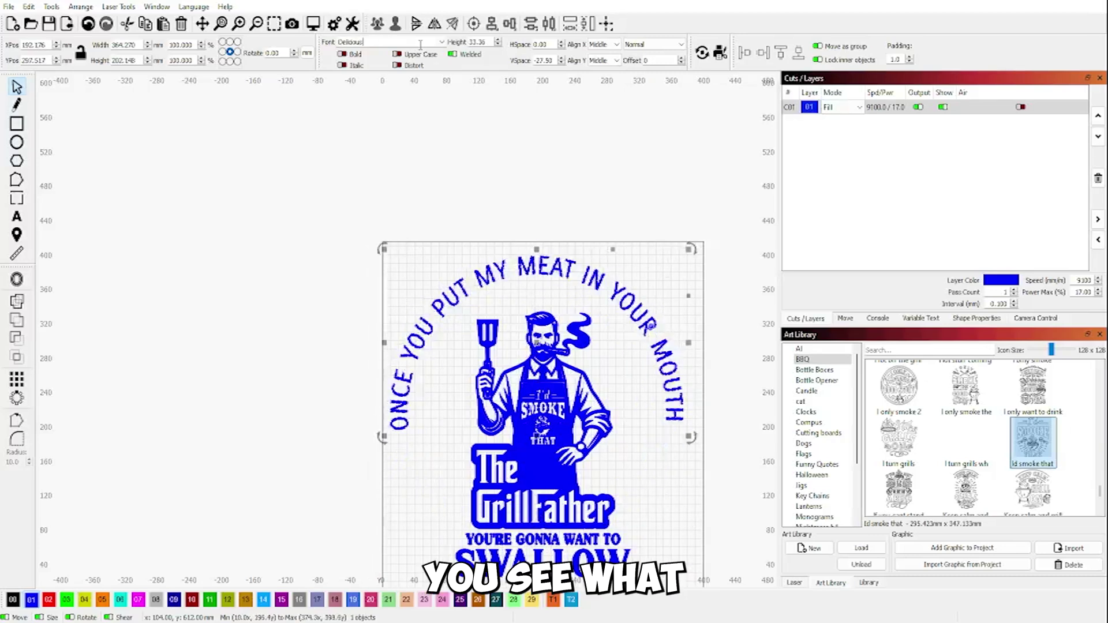
{"action": "scroll", "coordinate": [420, 44], "scroll_direction": "down", "scroll_amount": 1}
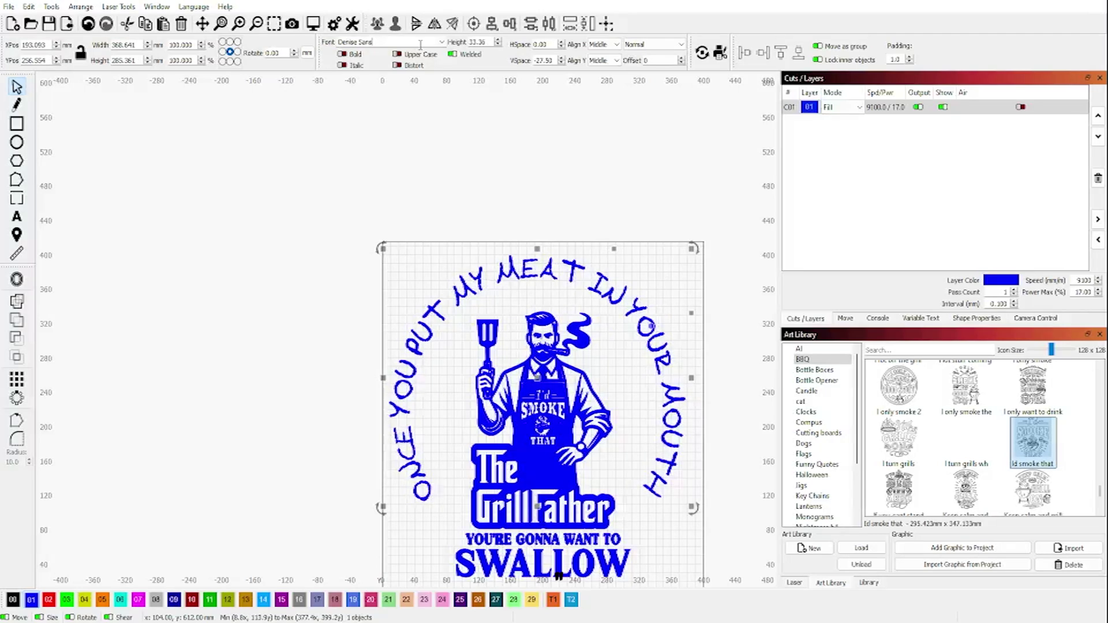
{"action": "scroll", "coordinate": [420, 44], "scroll_direction": "down", "scroll_amount": 1}
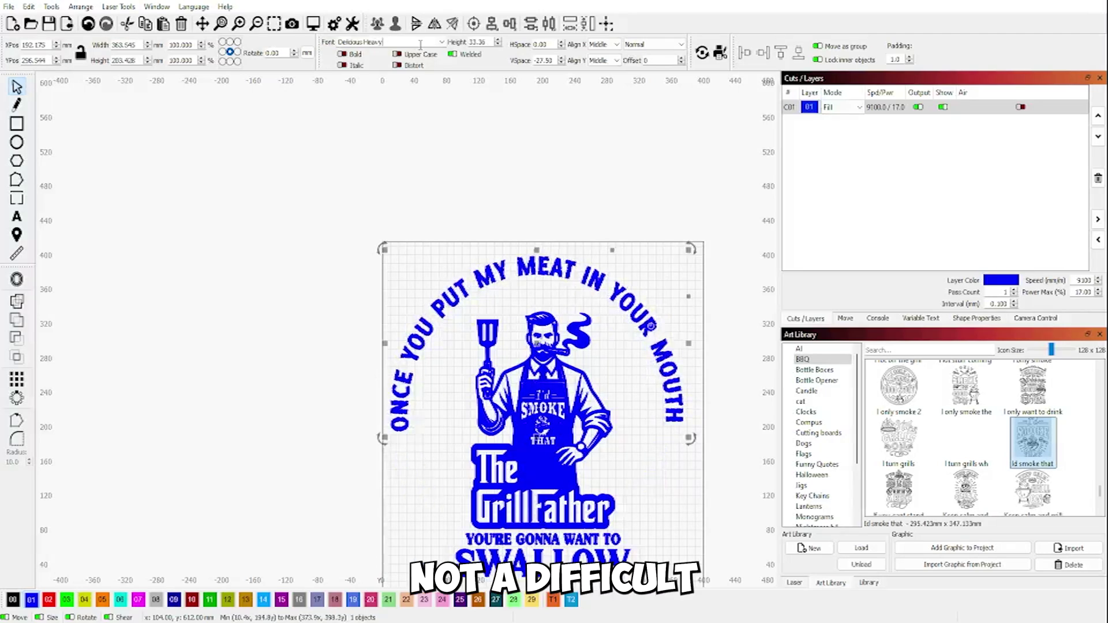
{"action": "scroll", "coordinate": [420, 45], "scroll_direction": "down", "scroll_amount": 1}
{"action": "scroll", "coordinate": [420, 44], "scroll_direction": "down", "scroll_amount": 4}
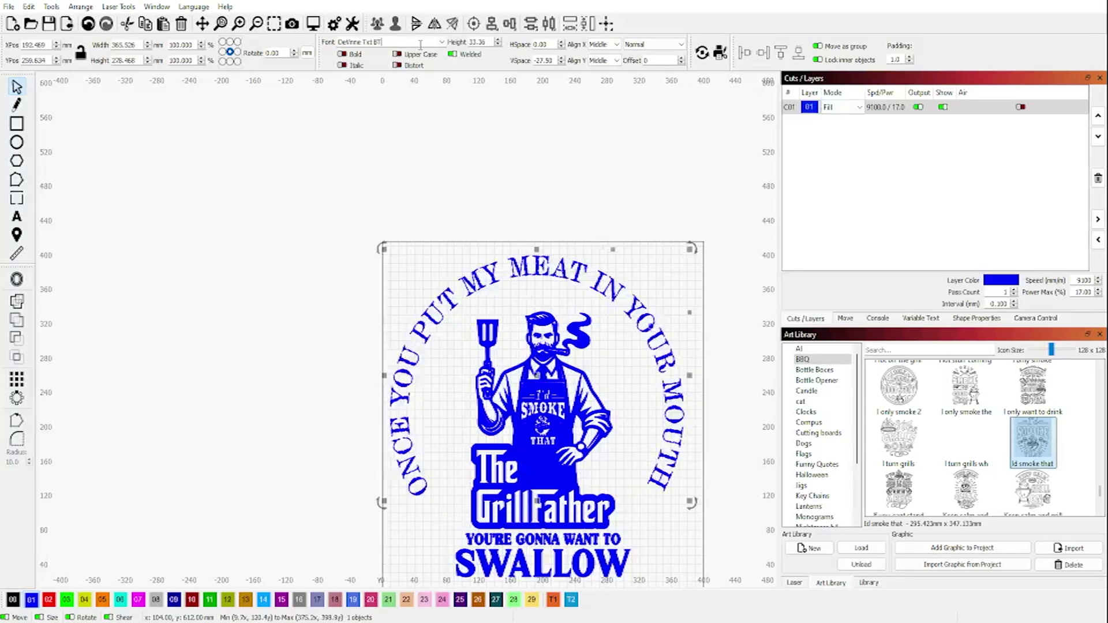
- Go back through the fonts and set the arched slogan in Cormorant SC SemiBold
{"action": "scroll", "coordinate": [420, 44], "scroll_direction": "down", "scroll_amount": 4}
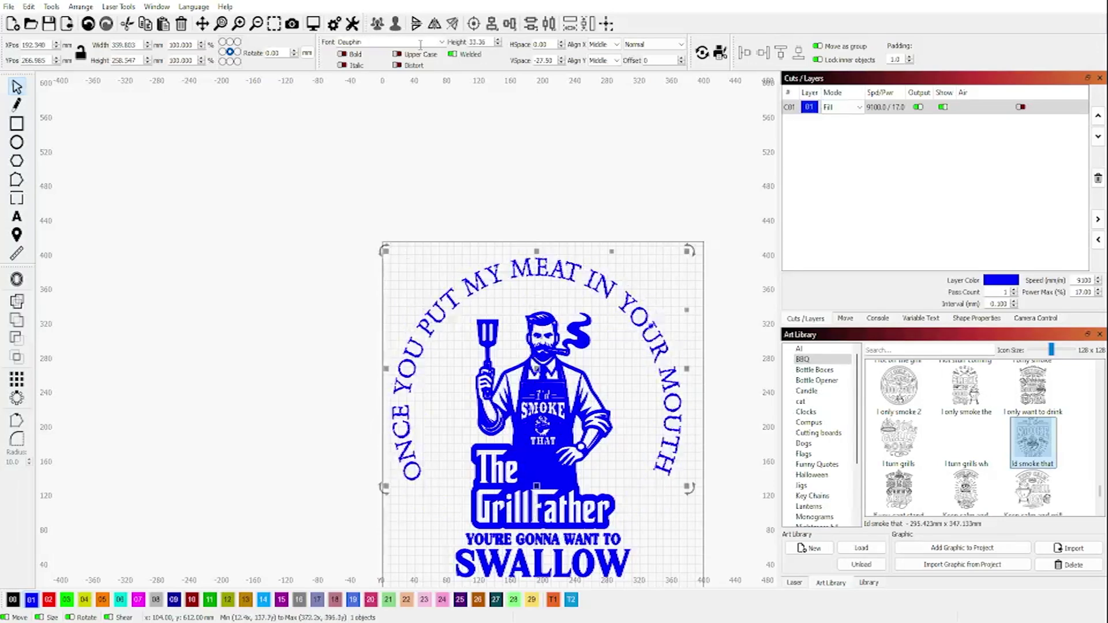
{"action": "scroll", "coordinate": [420, 44], "scroll_direction": "down", "scroll_amount": 4}
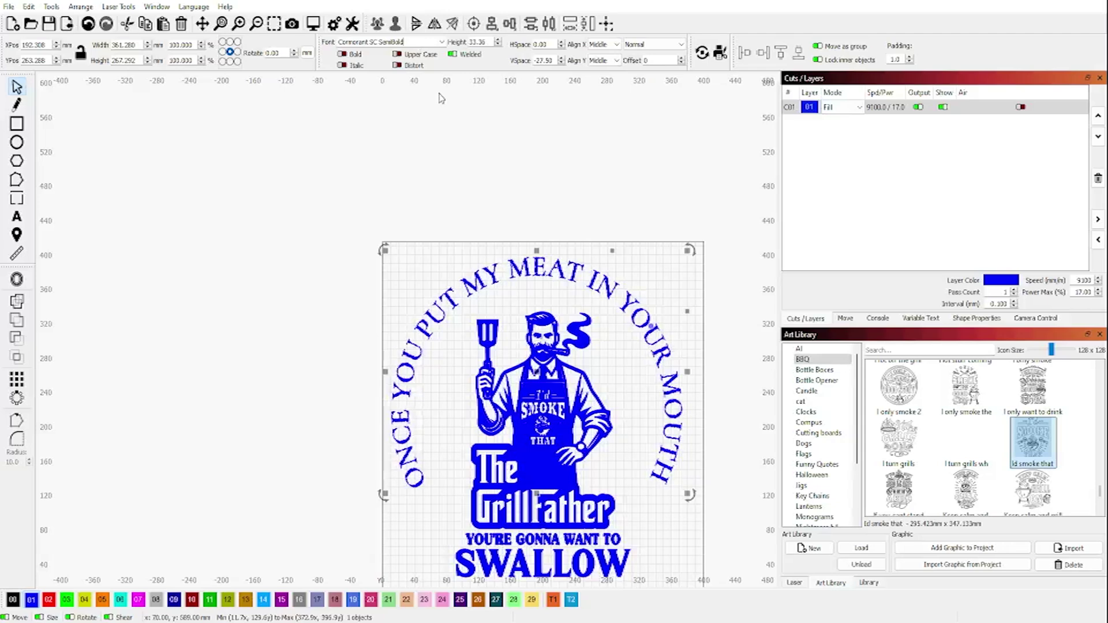
- Set the arched slogan's vertical spacing (VSpace) to 0.00
{"action": "scroll", "coordinate": [441, 94], "scroll_direction": "down", "scroll_amount": 1}
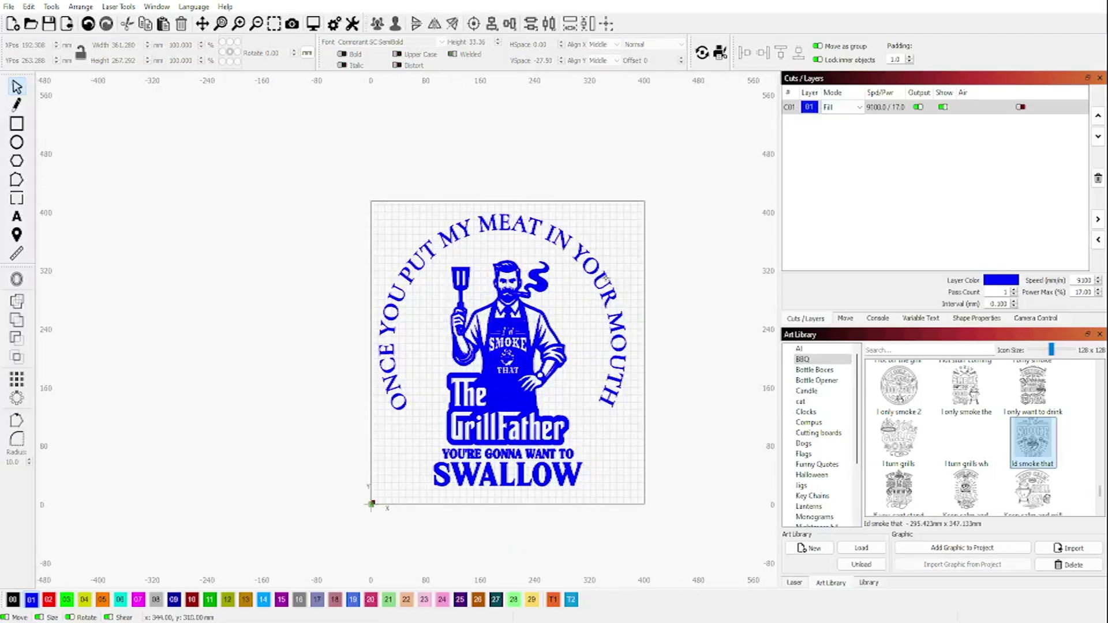
{"action": "left_click", "coordinate": [560, 59]}
{"action": "scroll", "coordinate": [562, 59], "scroll_direction": "up", "scroll_amount": 20}
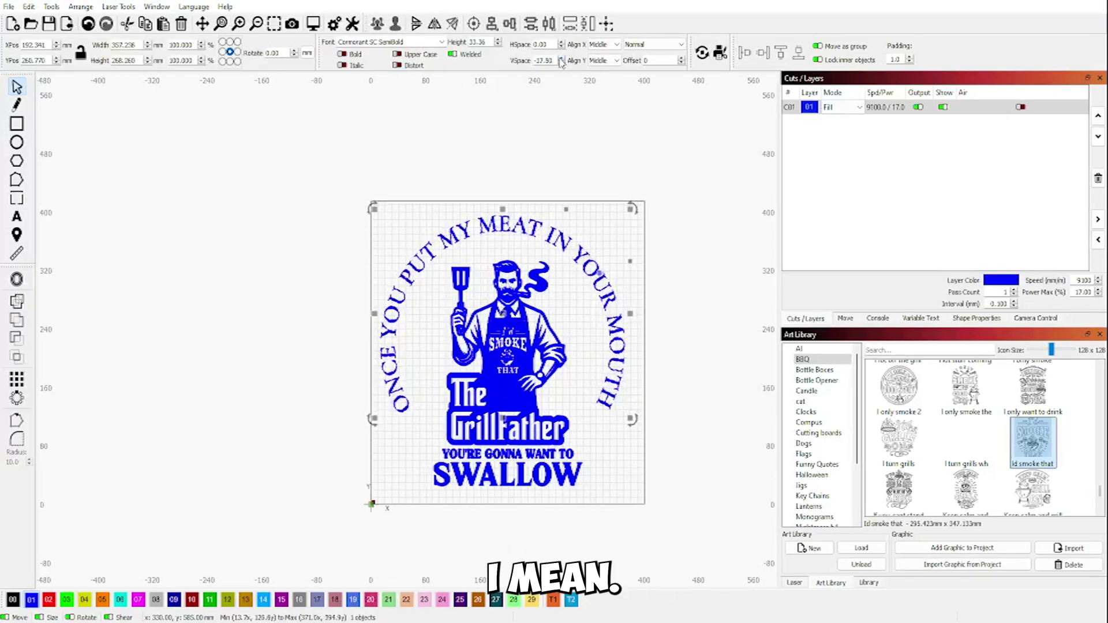
{"action": "scroll", "coordinate": [562, 59], "scroll_direction": "up", "scroll_amount": 20}
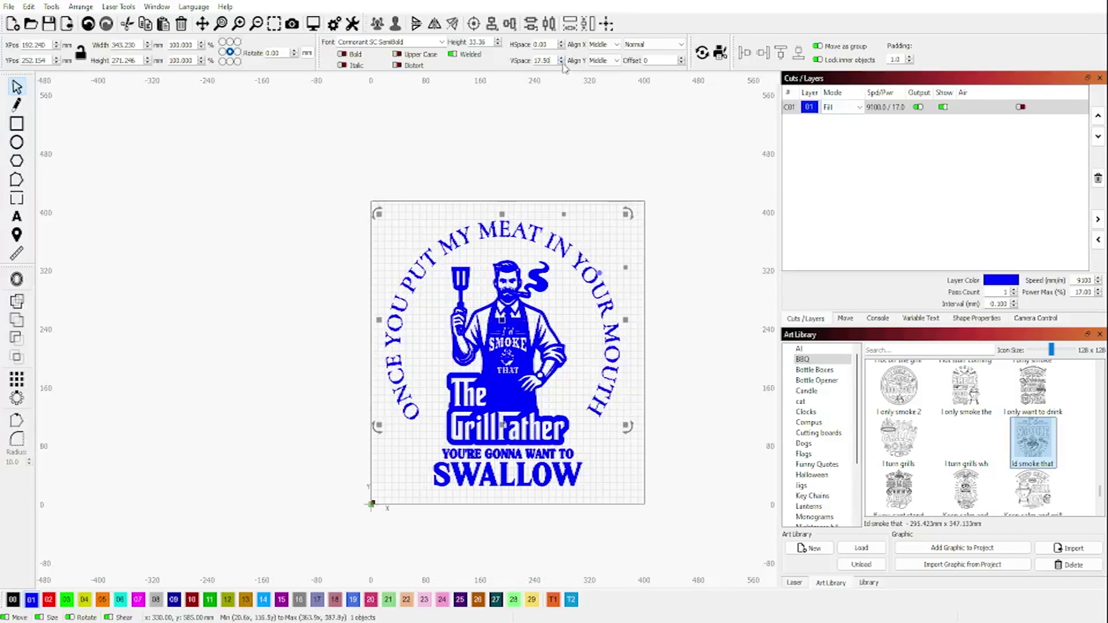
{"action": "scroll", "coordinate": [562, 64], "scroll_direction": "down", "scroll_amount": 20}
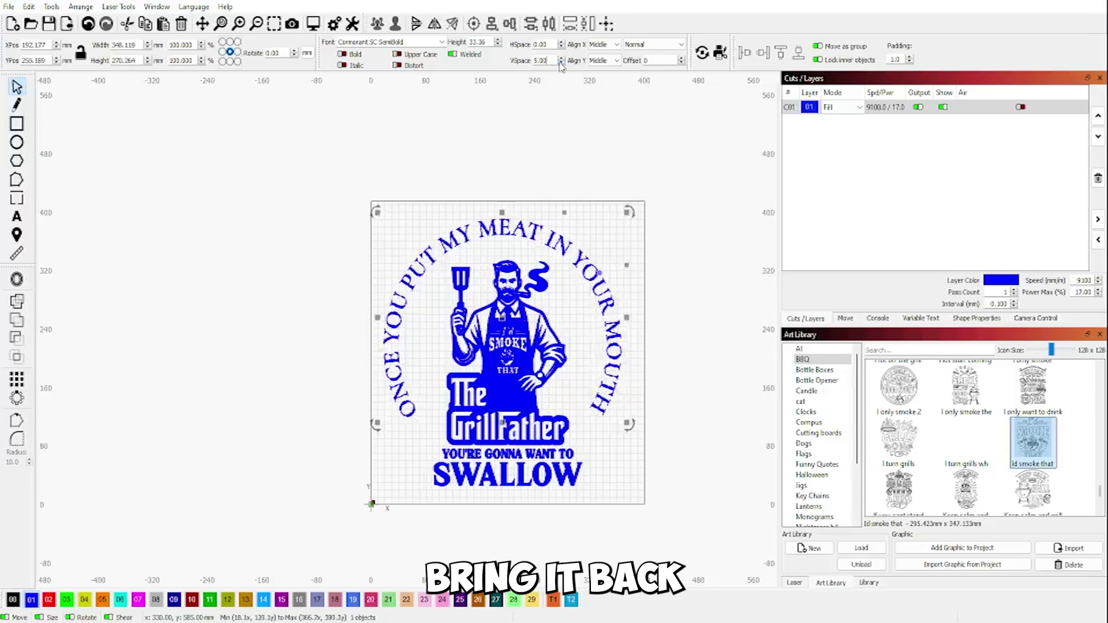
{"action": "scroll", "coordinate": [561, 61], "scroll_direction": "up", "scroll_amount": 5}
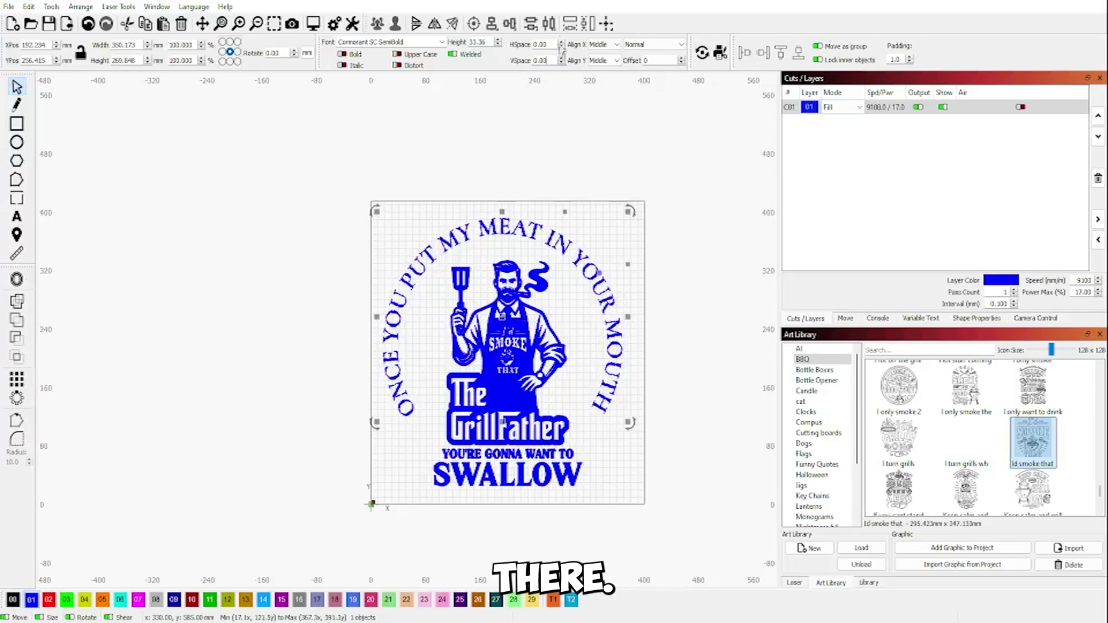
- Tighten the arched slogan's horizontal spacing (HSpace) to -5.00 and deselect the text
{"action": "scroll", "coordinate": [564, 45], "scroll_direction": "up", "scroll_amount": 4}
{"action": "scroll", "coordinate": [564, 50], "scroll_direction": "down", "scroll_amount": 14}
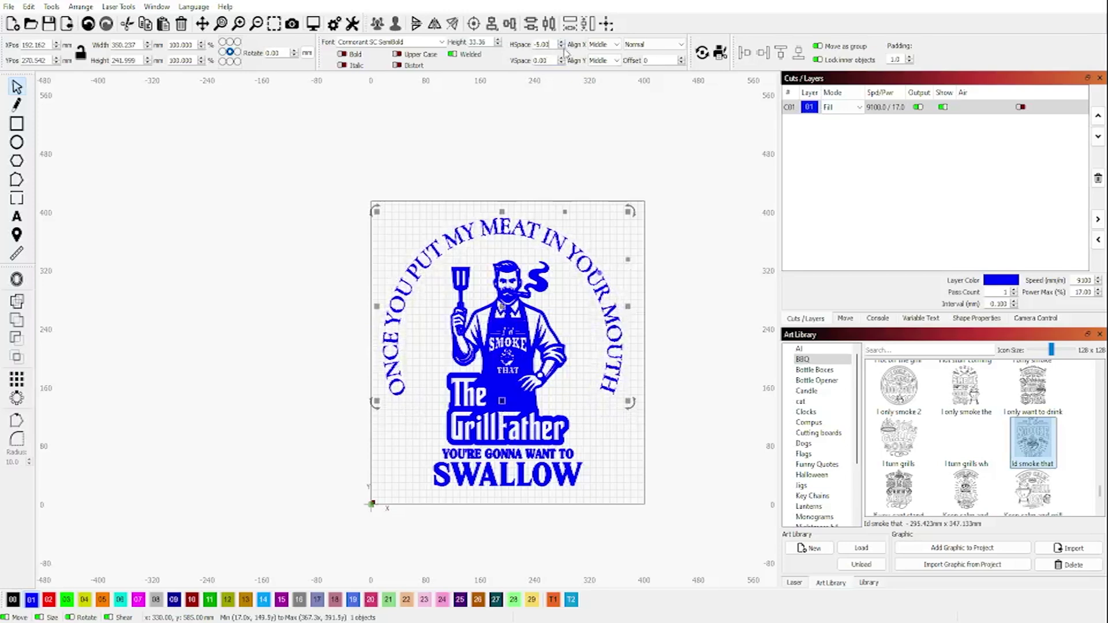
{"action": "left_click", "coordinate": [698, 245]}
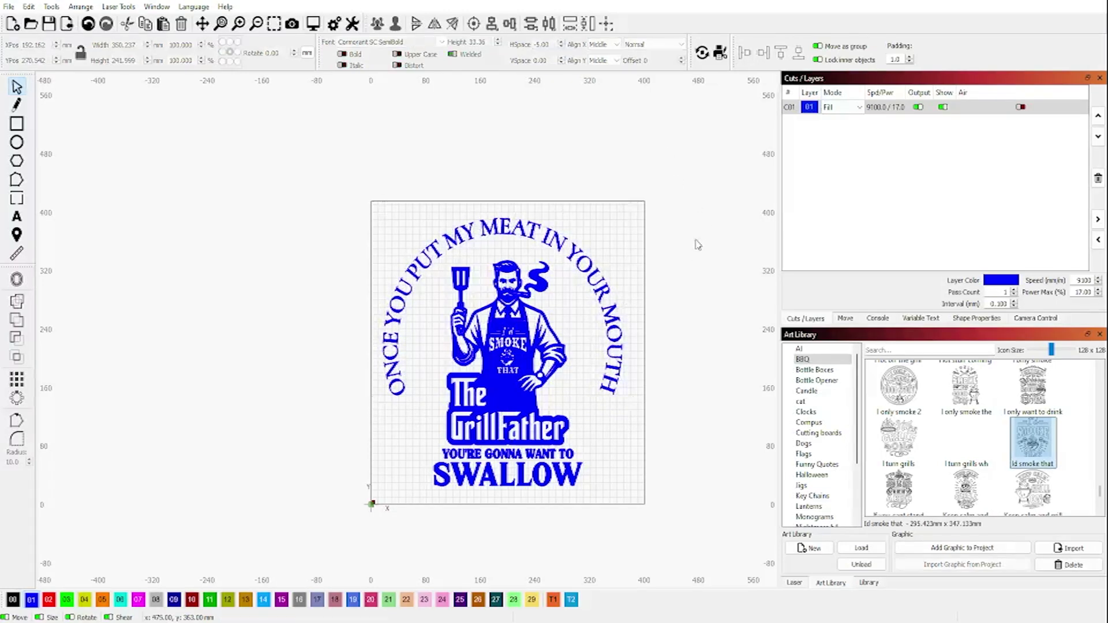